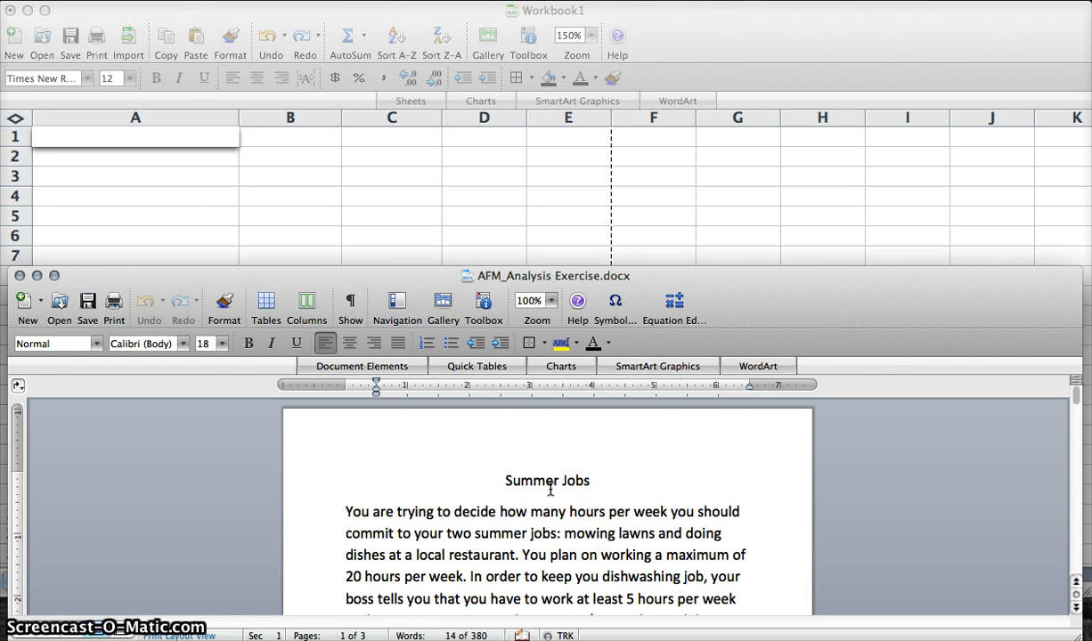
- Enter the title Summer Jobs in A1 and AFM in A2 of the blank workbook
{"action": "left_click", "coordinate": [161, 151]}
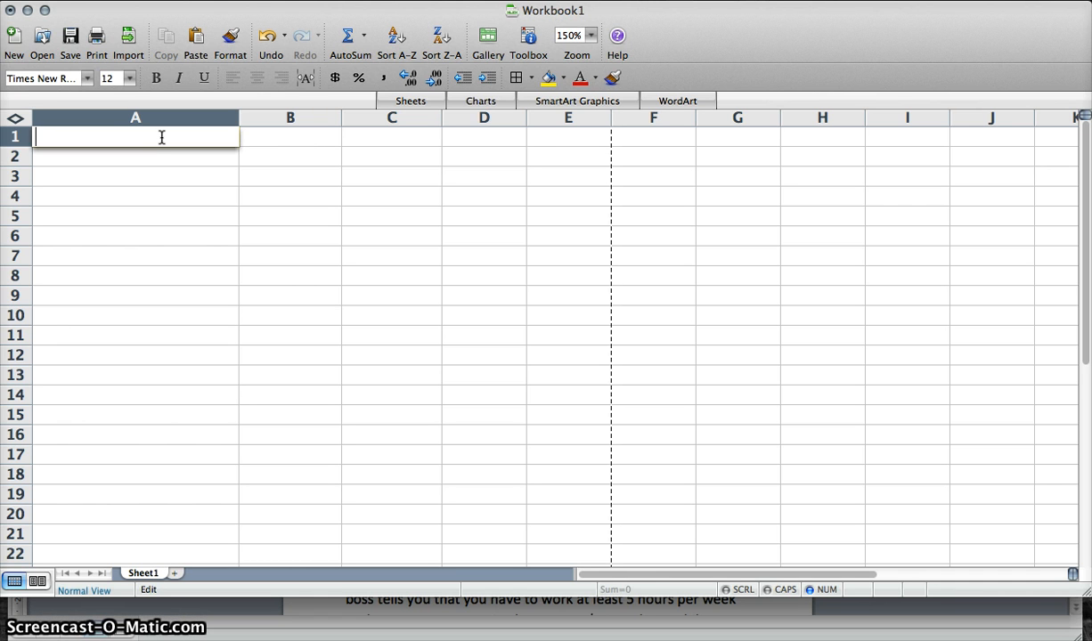
{"action": "type", "text": "ummer Jobs"}
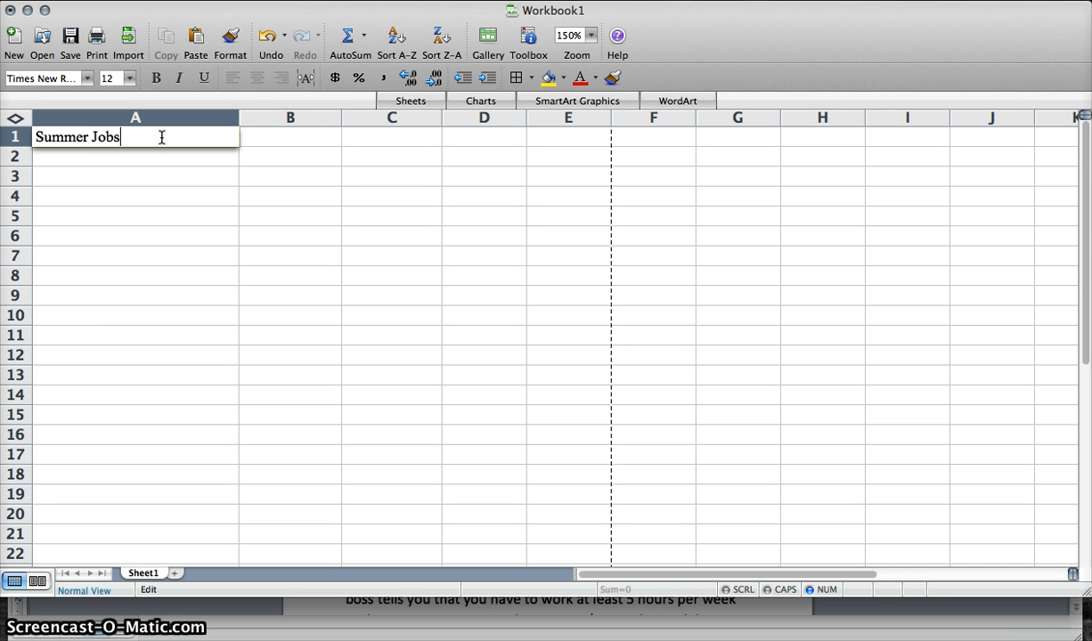
{"action": "key", "text": "Return"}
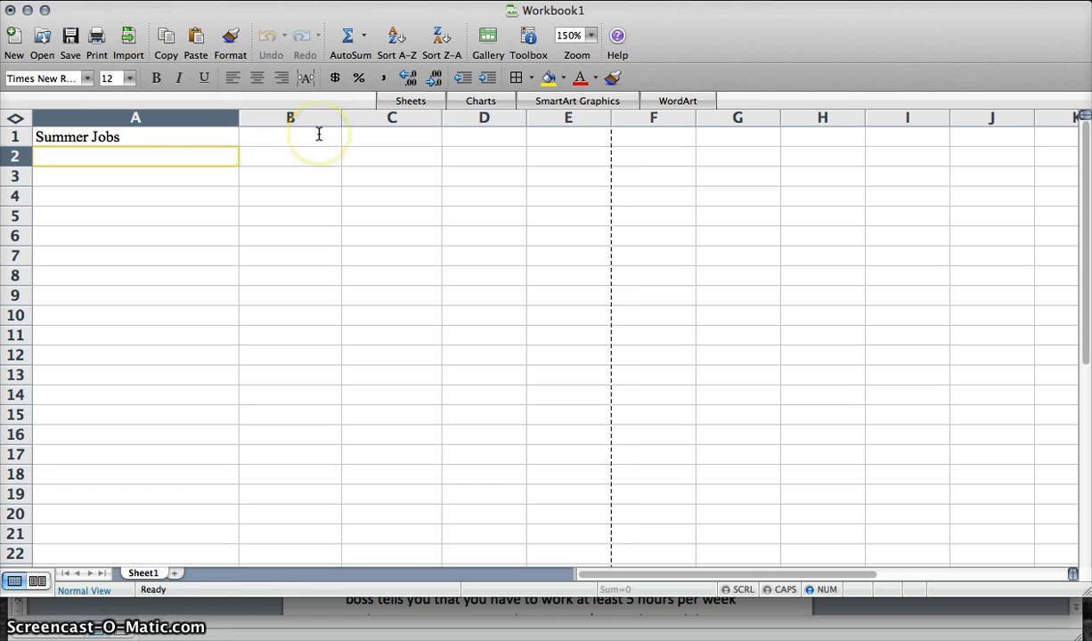
{"action": "type", "text": "AF"}
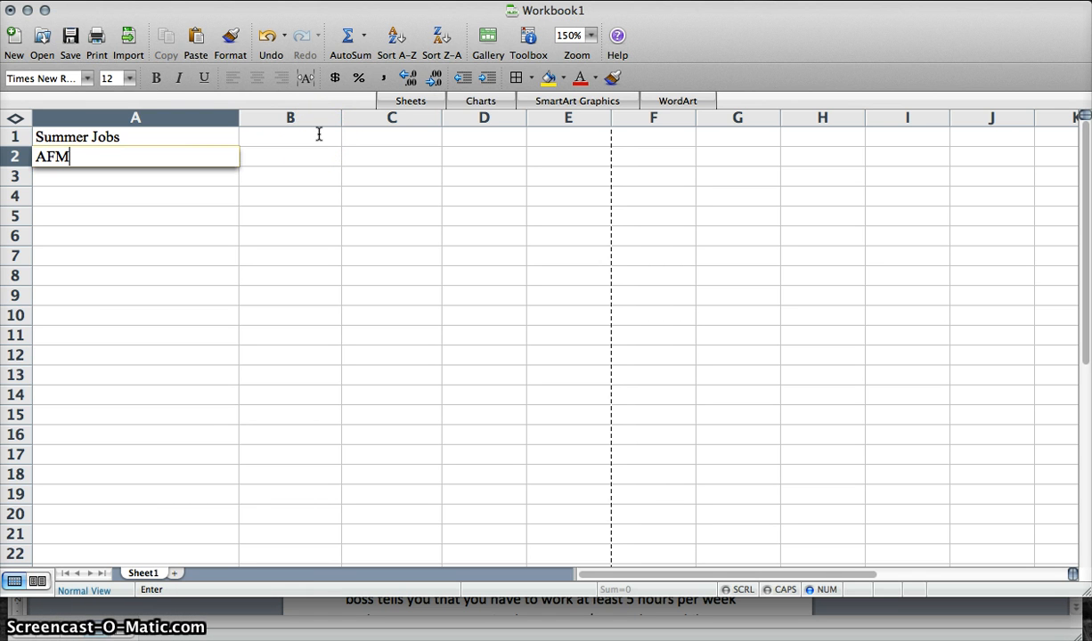
{"action": "type", "text": "M"}
{"action": "key", "text": "Return"}
{"action": "key", "text": "Return"}
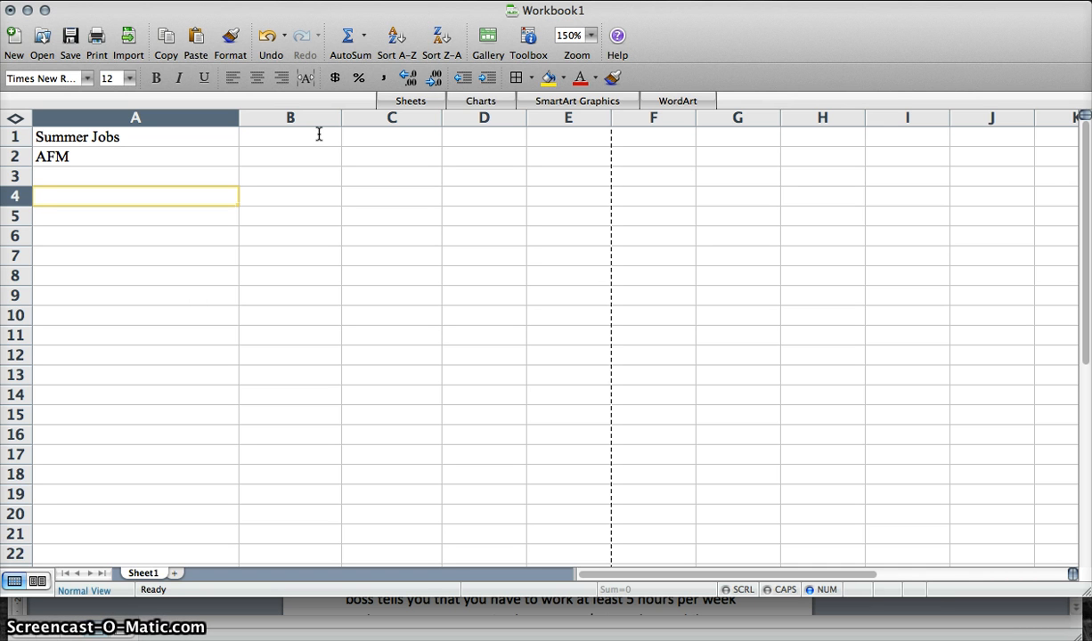
- Enter the label Decision variables in cell A4
{"action": "type", "text": "Decision variables"}
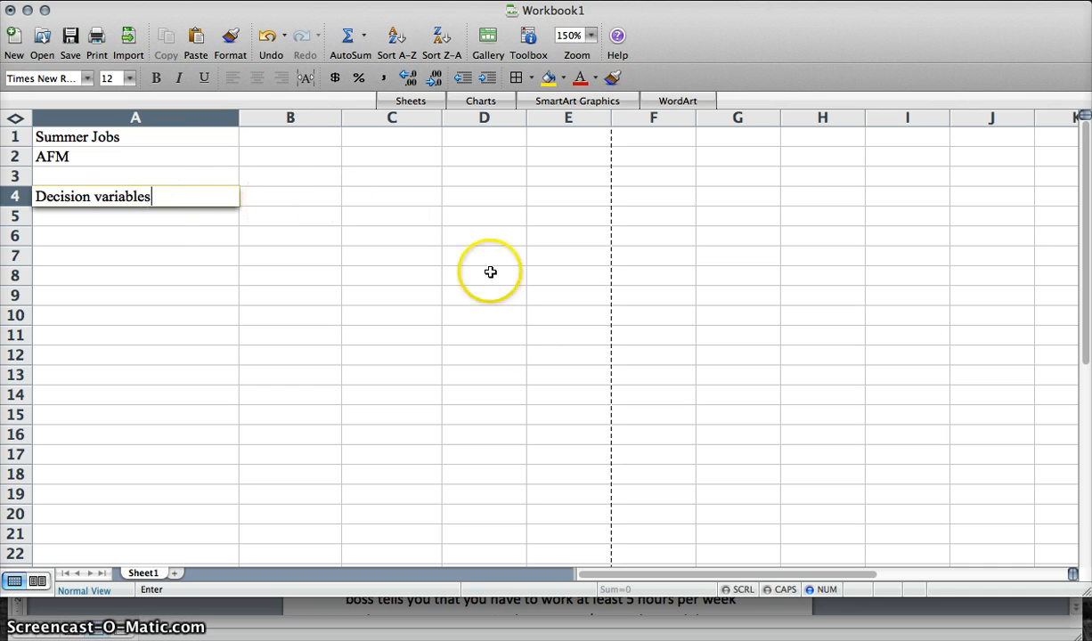
{"action": "left_click", "coordinate": [279, 197]}
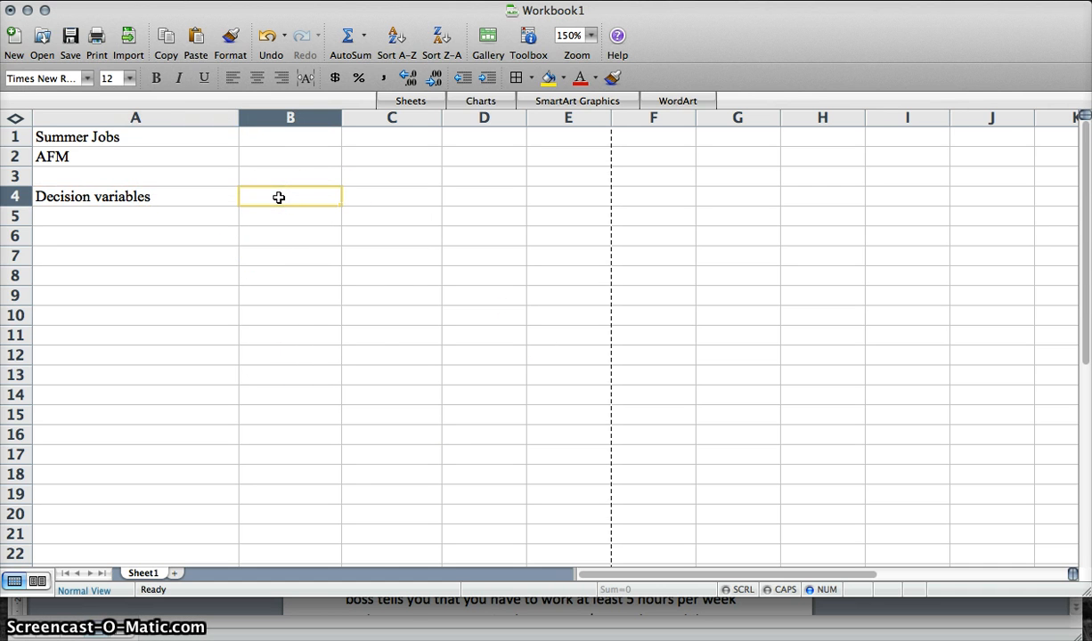
- Check the decision variables in the exercise document, then enter headings Dishes (X1) in B4 and Lawn (X2) in C4
{"action": "left_click", "coordinate": [406, 609]}
{"action": "scroll", "coordinate": [445, 567], "scroll_direction": "down", "scroll_amount": 5}
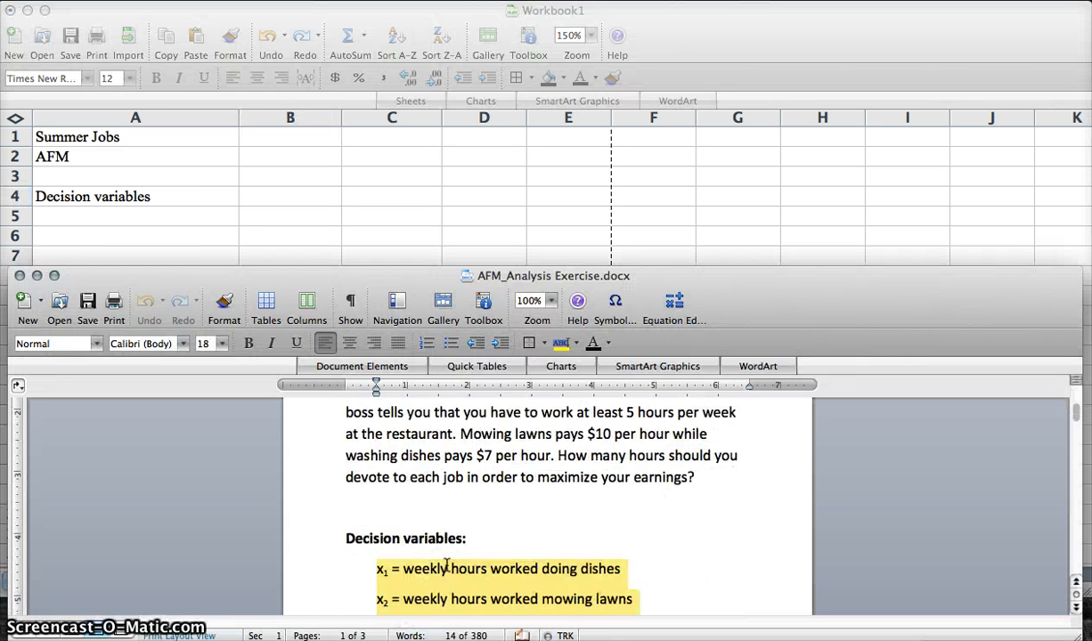
{"action": "scroll", "coordinate": [445, 567], "scroll_direction": "down", "scroll_amount": 3}
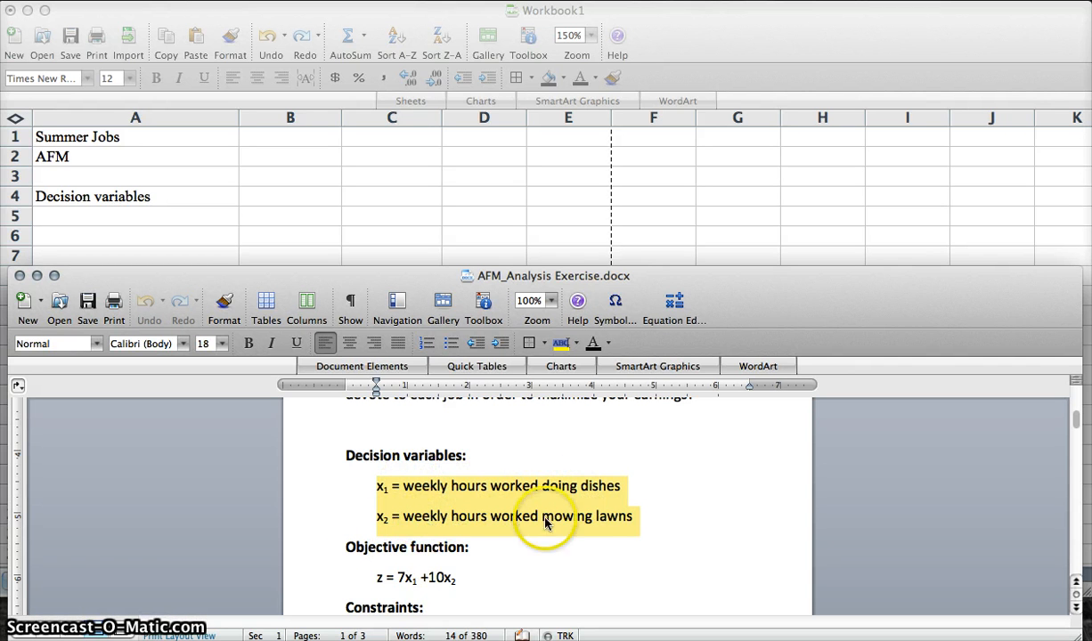
{"action": "left_click", "coordinate": [271, 200]}
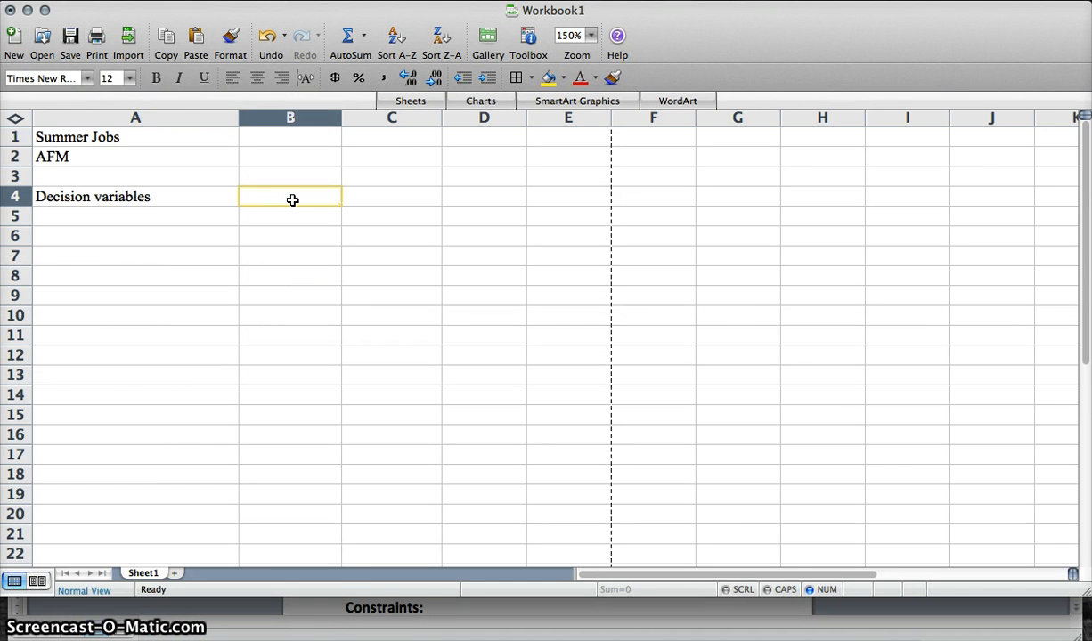
{"action": "type", "text": "W"}
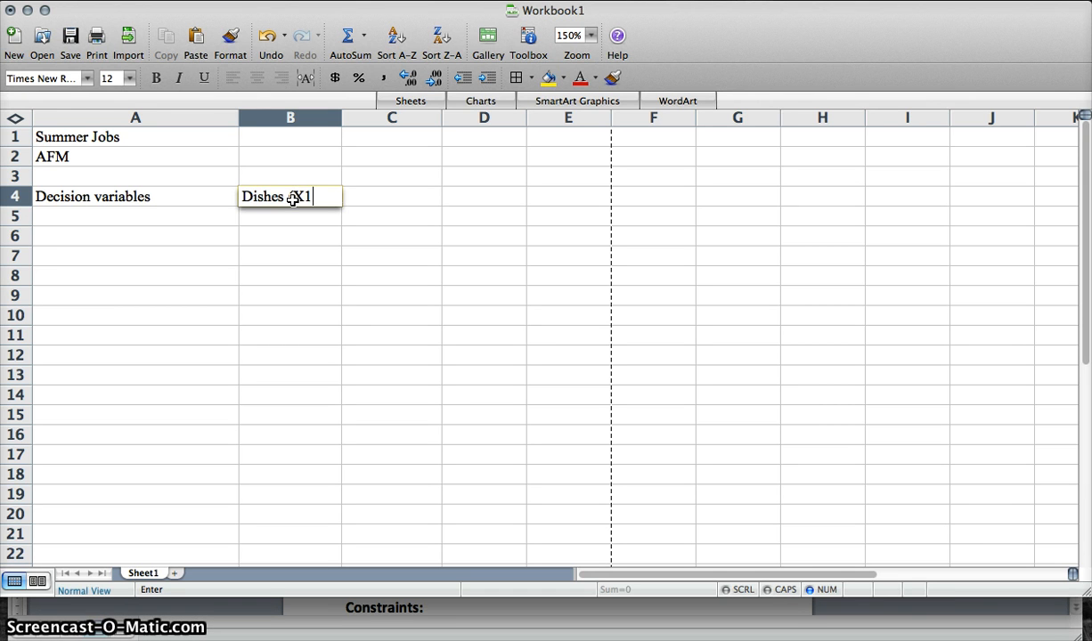
{"action": "type", "text": "ishes (X1)"}
{"action": "key", "text": "Tab"}
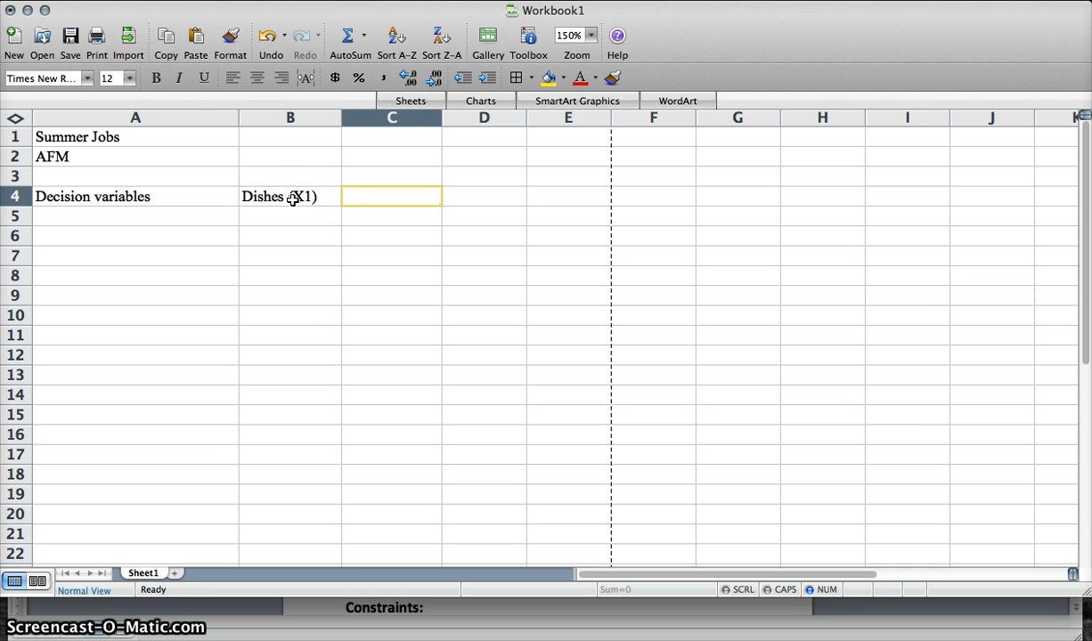
{"action": "type", "text": "Lawn"}
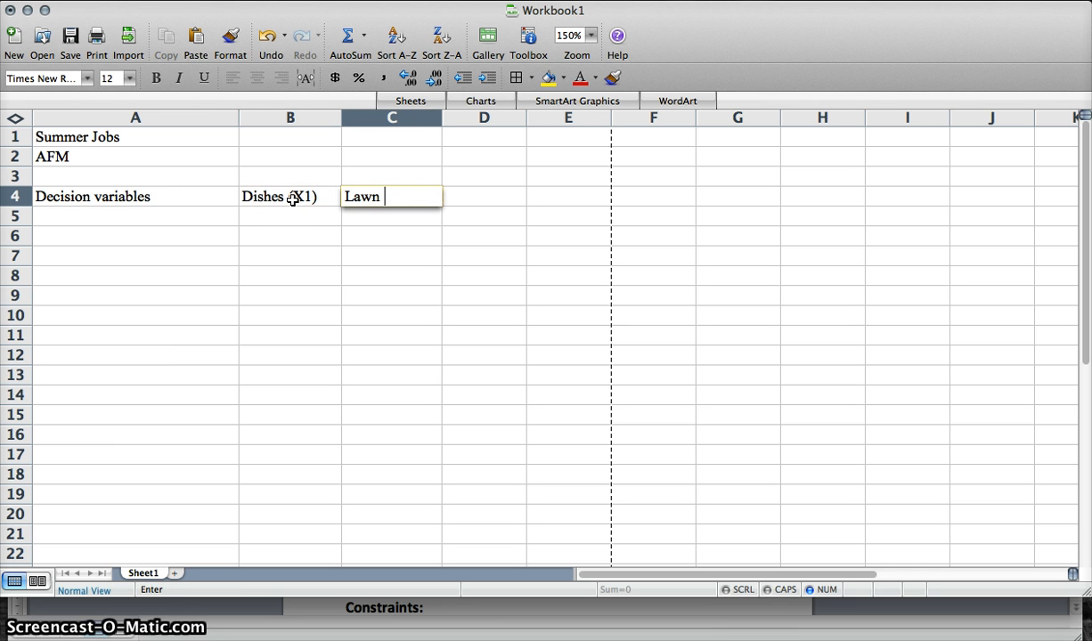
{"action": "type", "text": " (X2)"}
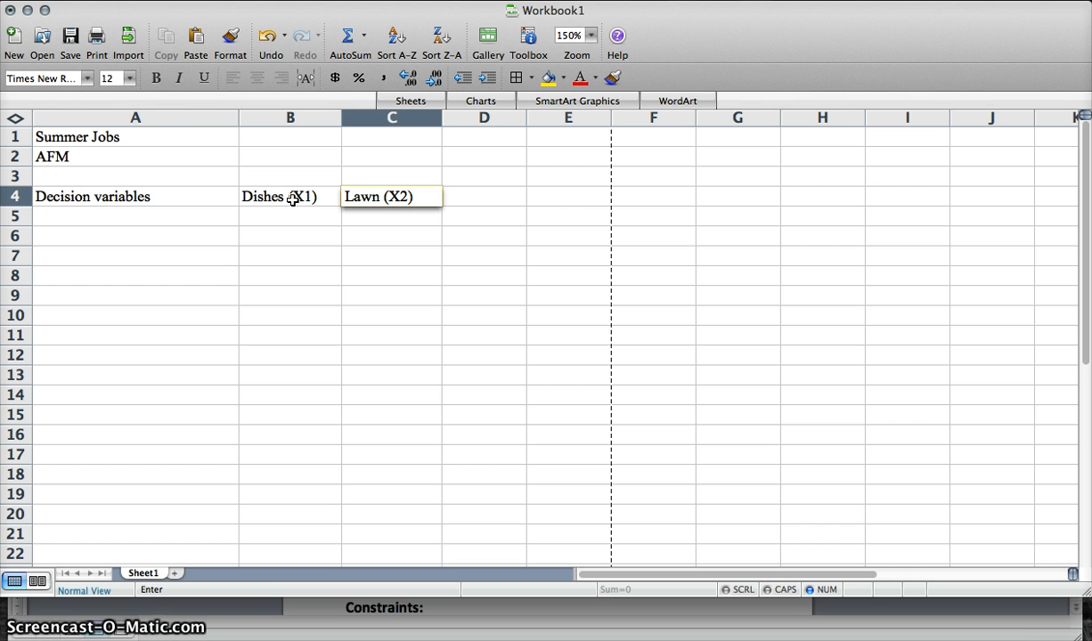
{"action": "key", "text": "Return"}
- Enter the label Decision values (weekly hours) in cell A5
{"action": "scroll", "coordinate": [288, 203], "scroll_direction": "right", "scroll_amount": 10}
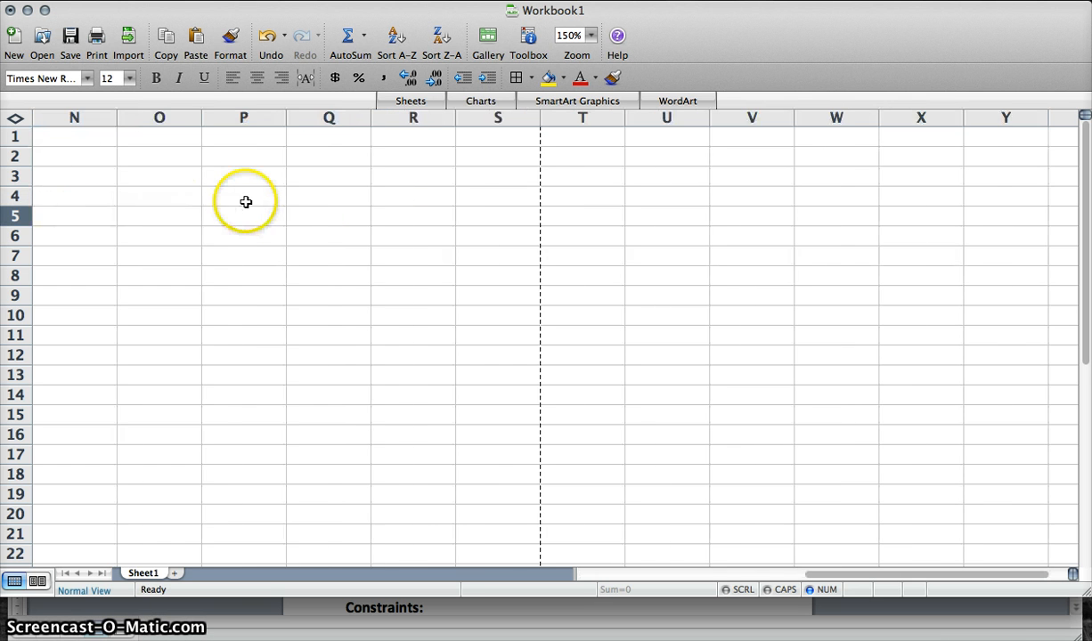
{"action": "scroll", "coordinate": [248, 203], "scroll_direction": "left", "scroll_amount": 10}
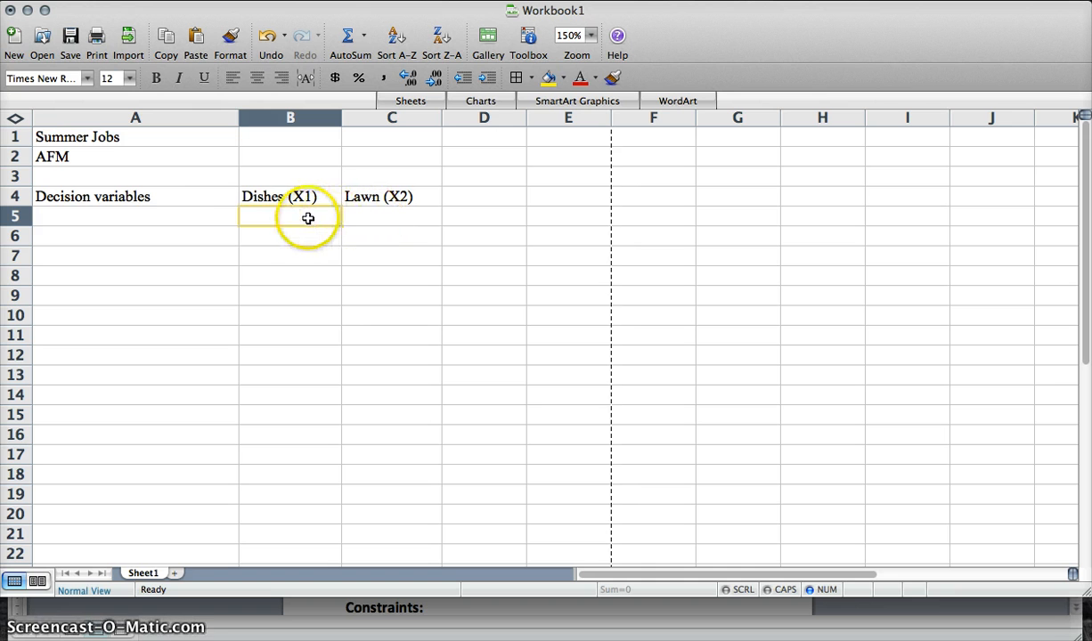
{"action": "left_click", "coordinate": [185, 222]}
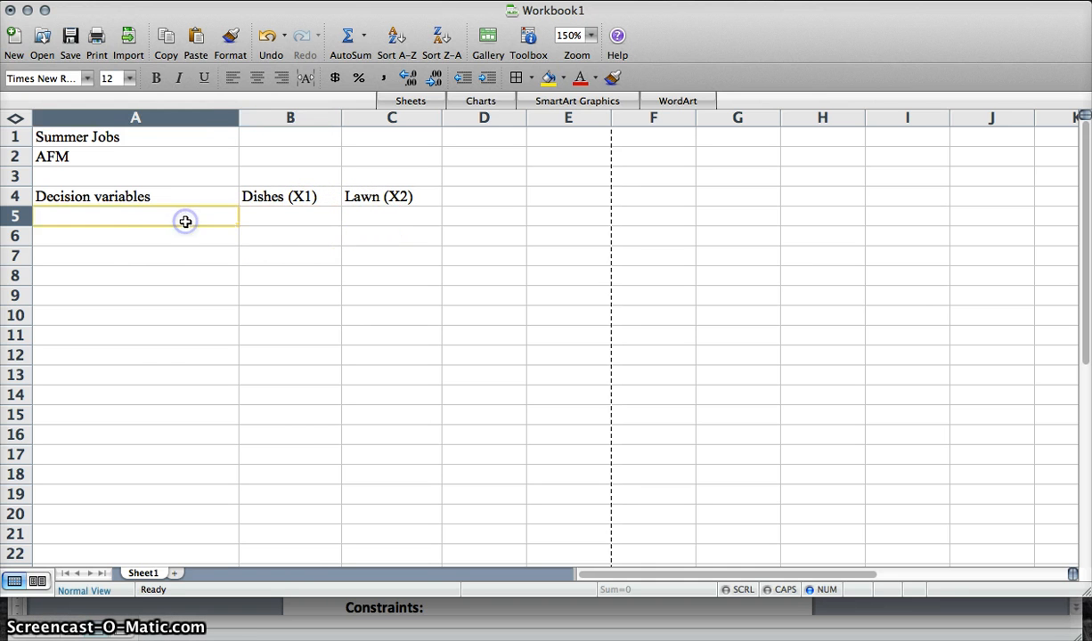
{"action": "type", "text": "Decision "}
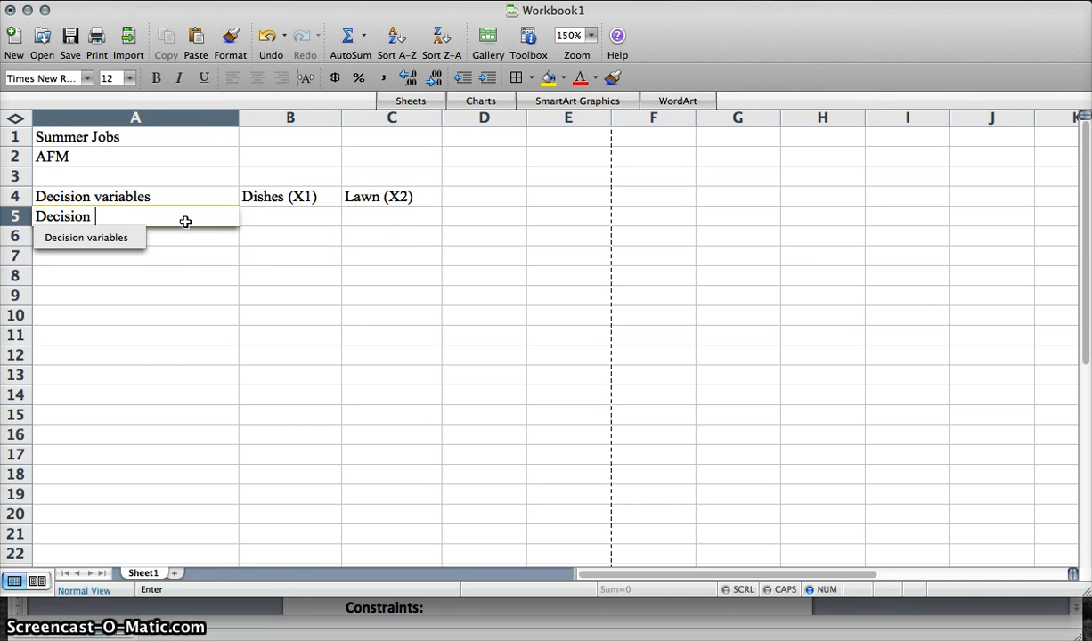
{"action": "type", "text": "values ("}
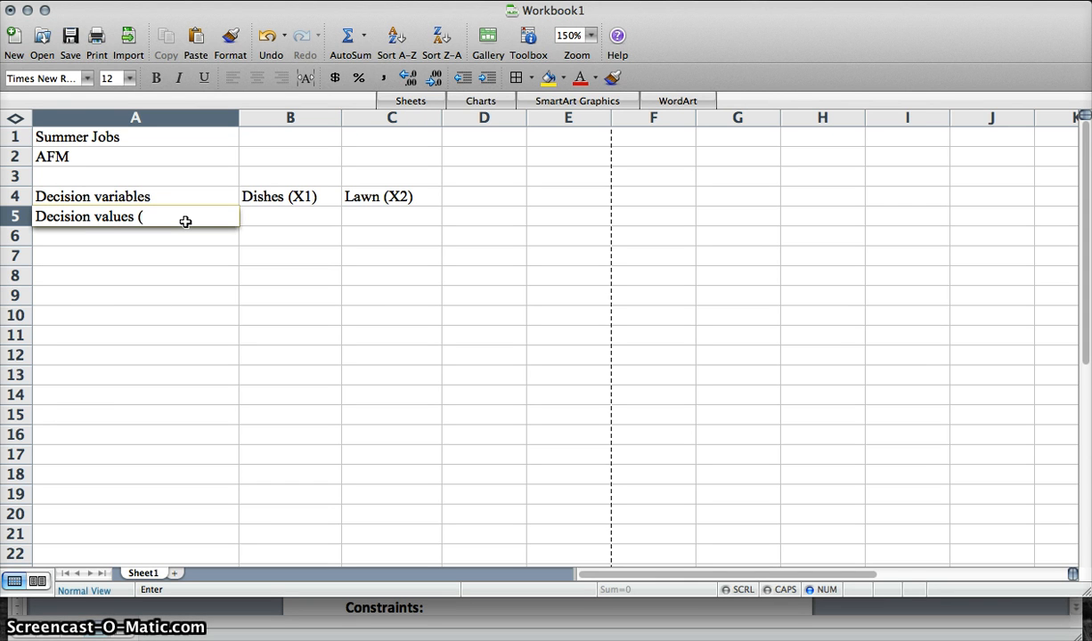
{"action": "type", "text": "h"}
{"action": "key", "text": "BackSpace"}
{"action": "type", "text": "weekly hours)"}
{"action": "key", "text": "Tab"}
- Fill cells B5 and C5 with yellow to mark the decision value cells
{"action": "left_click", "coordinate": [292, 214]}
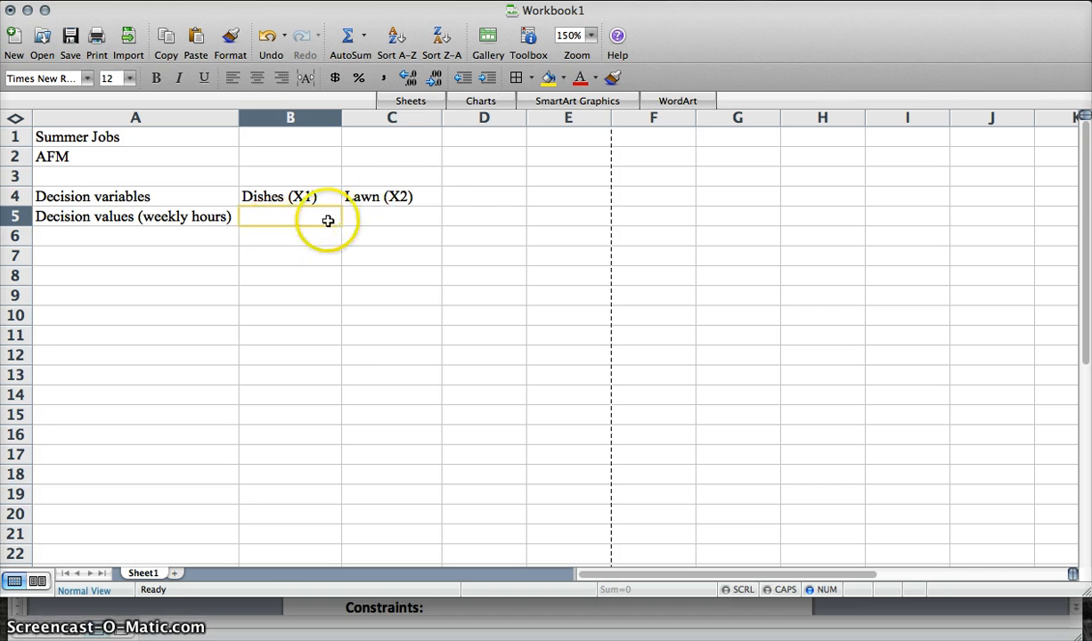
{"action": "left_click_drag", "start_coordinate": [310, 224], "coordinate": [405, 217]}
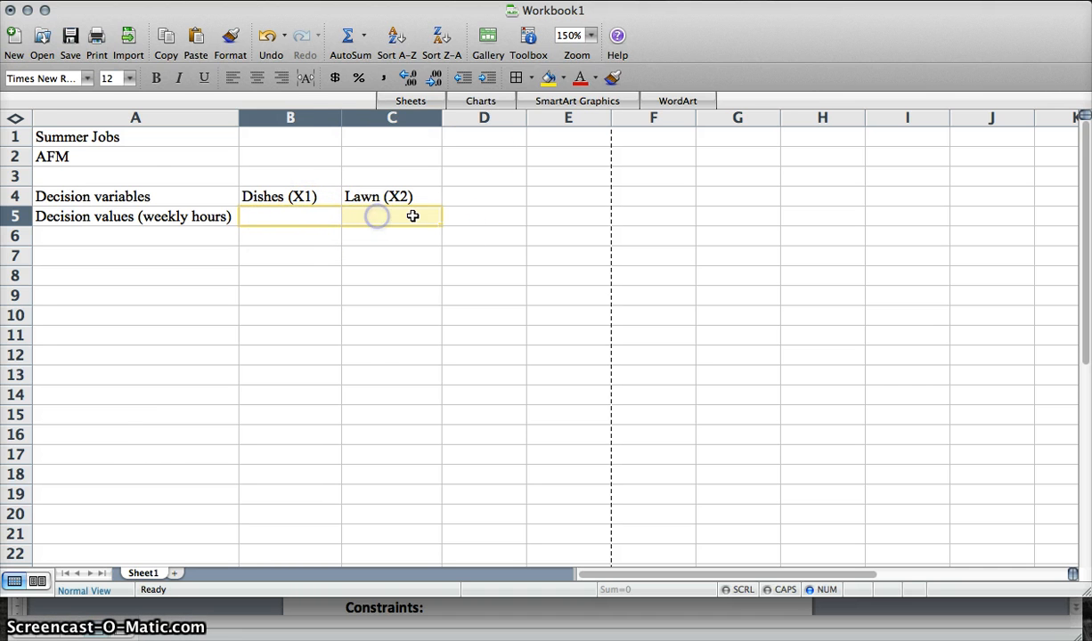
{"action": "left_click", "coordinate": [545, 79]}
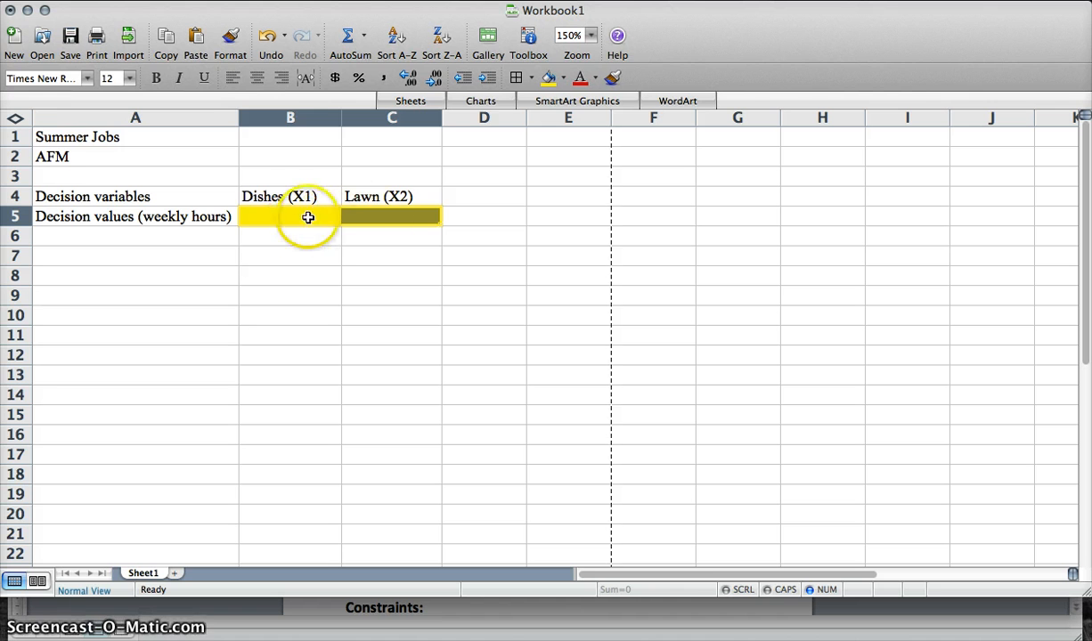
- Enter the label Objective function in cell A7
{"action": "left_click", "coordinate": [141, 258]}
{"action": "type", "text": "O"}
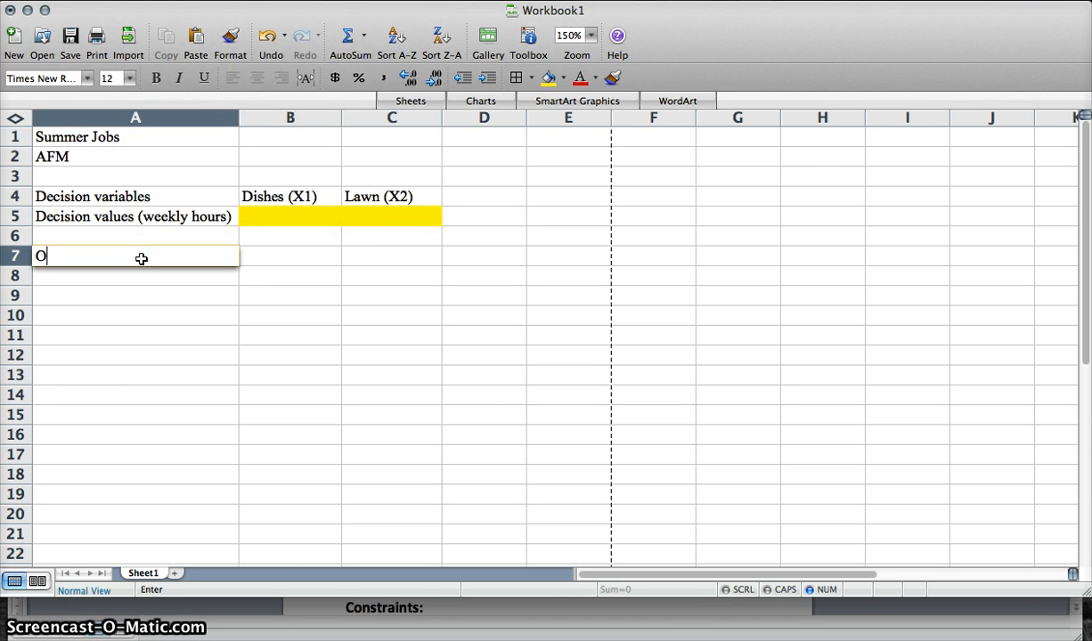
{"action": "type", "text": "bjective function"}
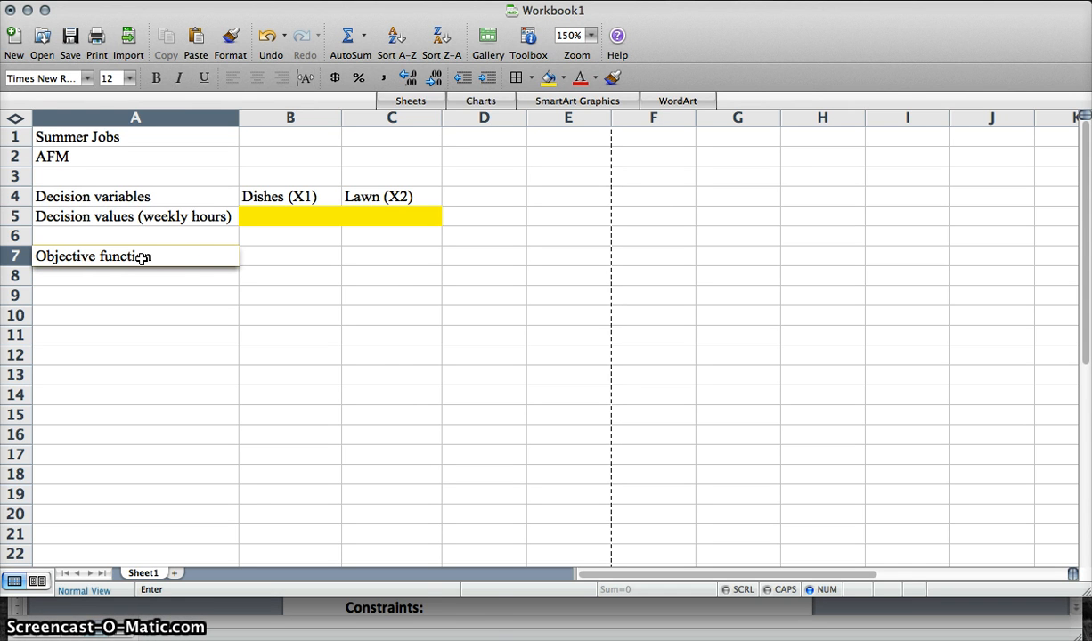
- Review the objective function and the hourly pay rates in the exercise document
{"action": "left_click", "coordinate": [461, 605]}
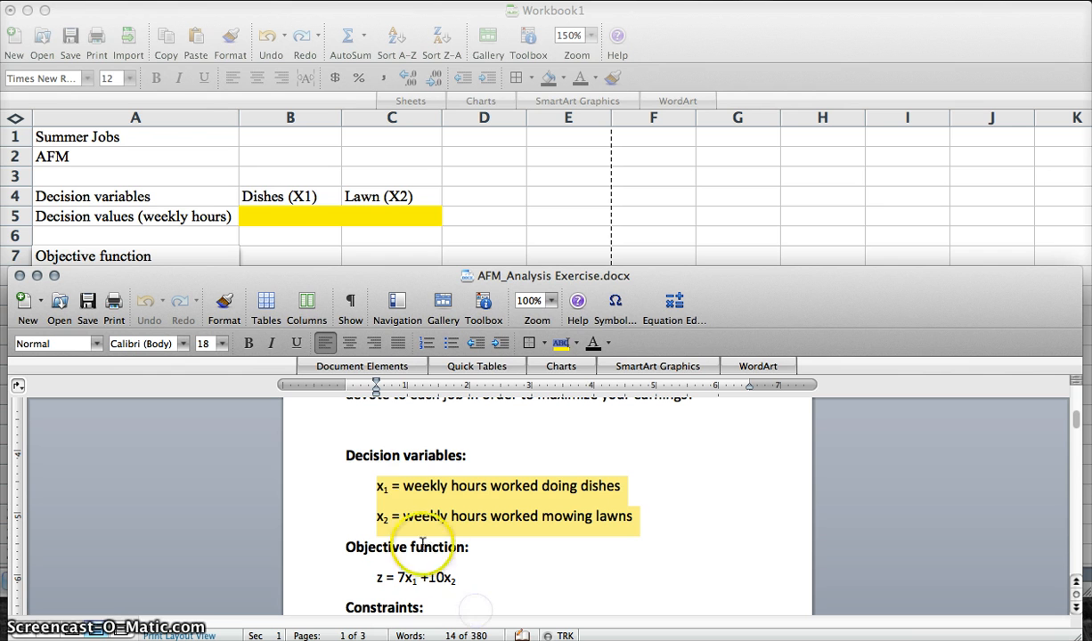
{"action": "left_click_drag", "start_coordinate": [459, 577], "coordinate": [337, 574]}
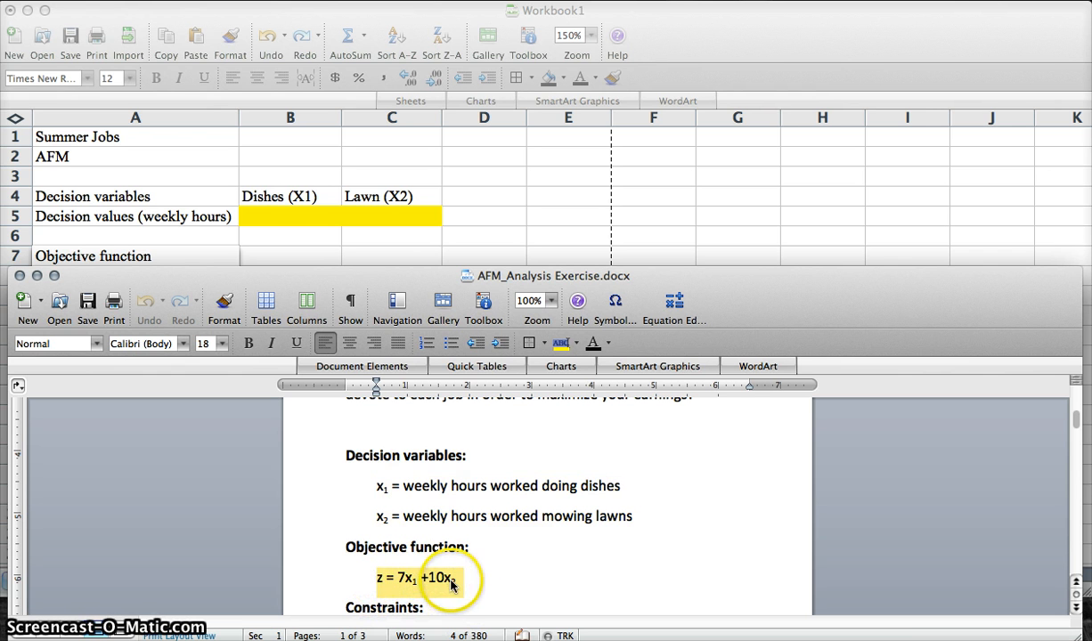
{"action": "scroll", "coordinate": [480, 567], "scroll_direction": "up", "scroll_amount": 3}
{"action": "scroll", "coordinate": [477, 565], "scroll_direction": "up", "scroll_amount": 2}
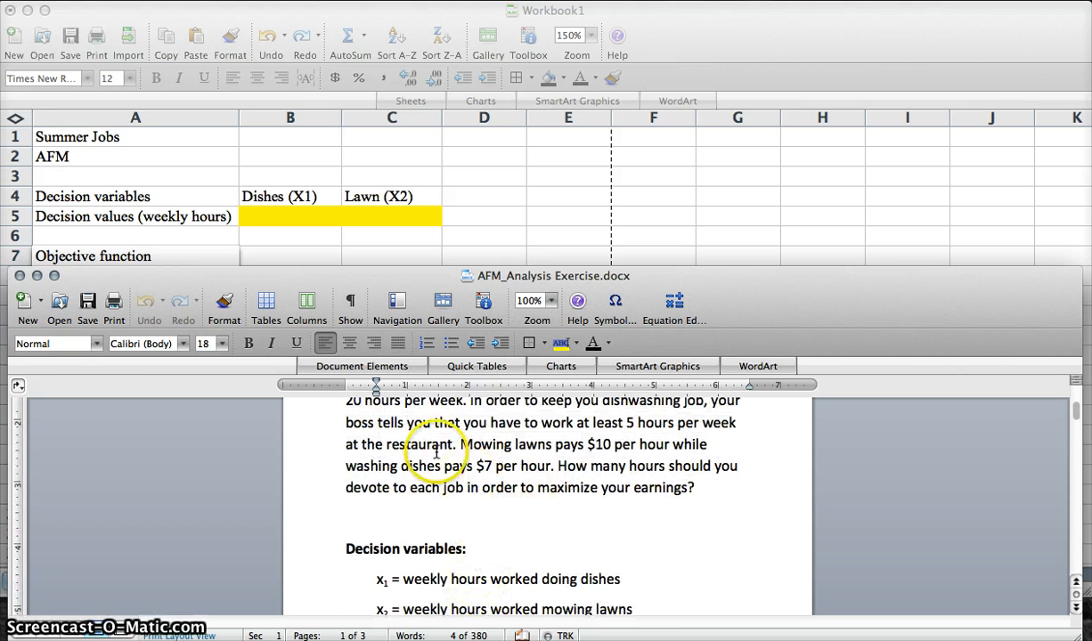
{"action": "left_click_drag", "start_coordinate": [461, 446], "coordinate": [548, 472]}
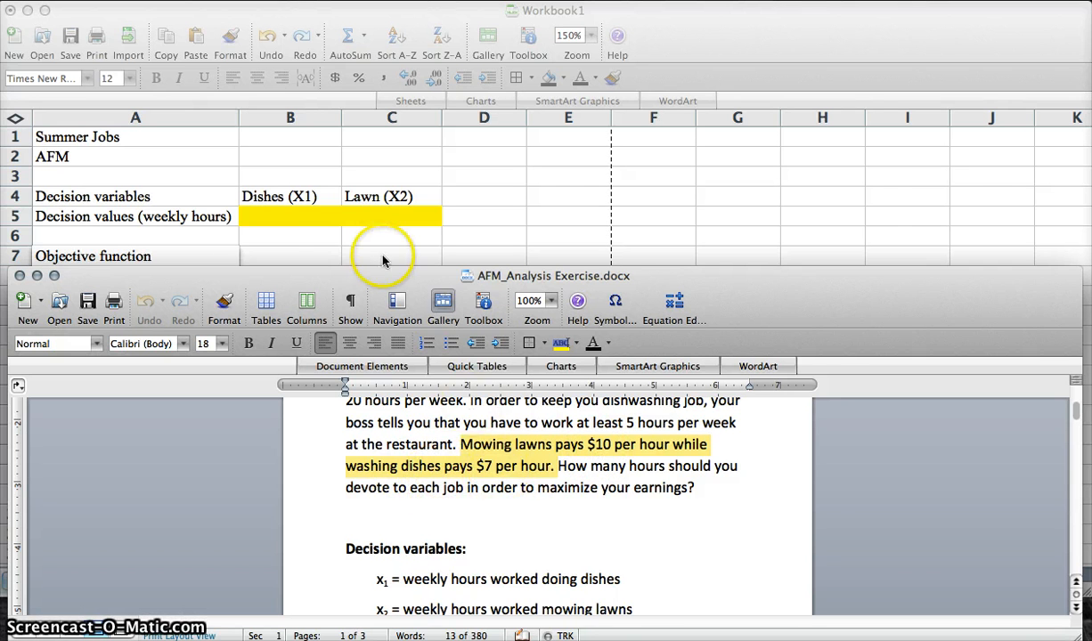
- Enter the objective coefficients 7 in B7 under Dishes and 10 in C7 under Lawn
{"action": "left_click", "coordinate": [326, 240]}
{"action": "left_click", "coordinate": [304, 258]}
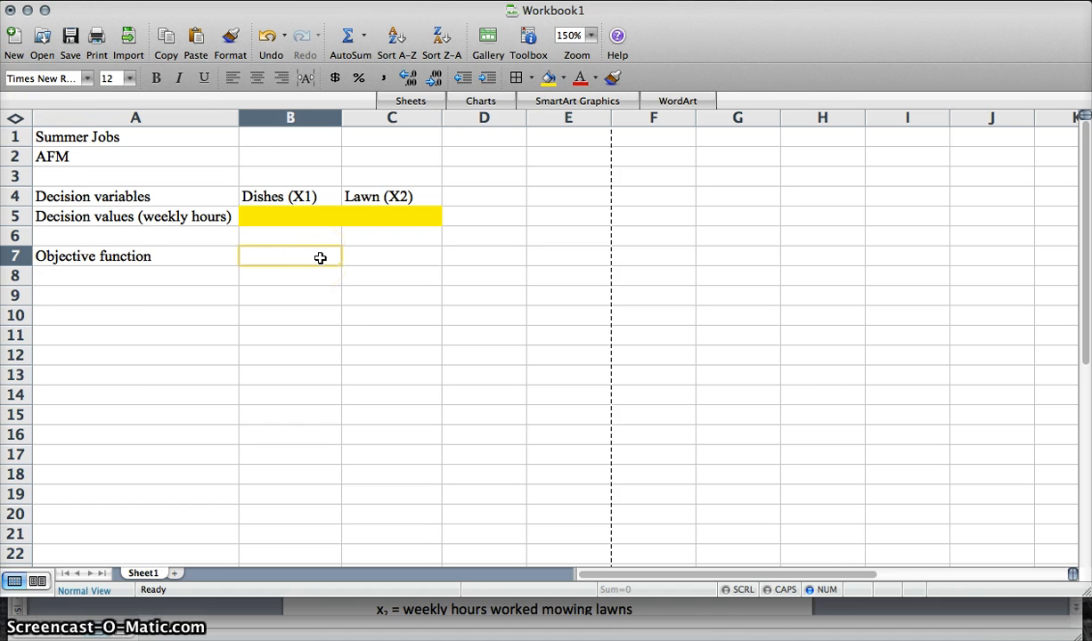
{"action": "left_click", "coordinate": [293, 118]}
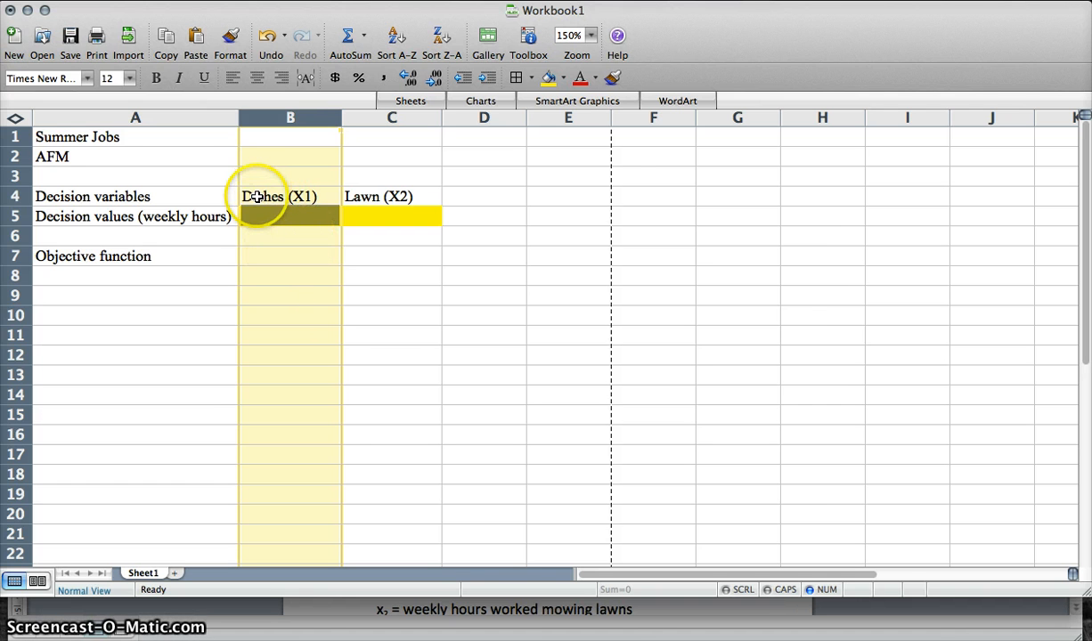
{"action": "left_click", "coordinate": [392, 118]}
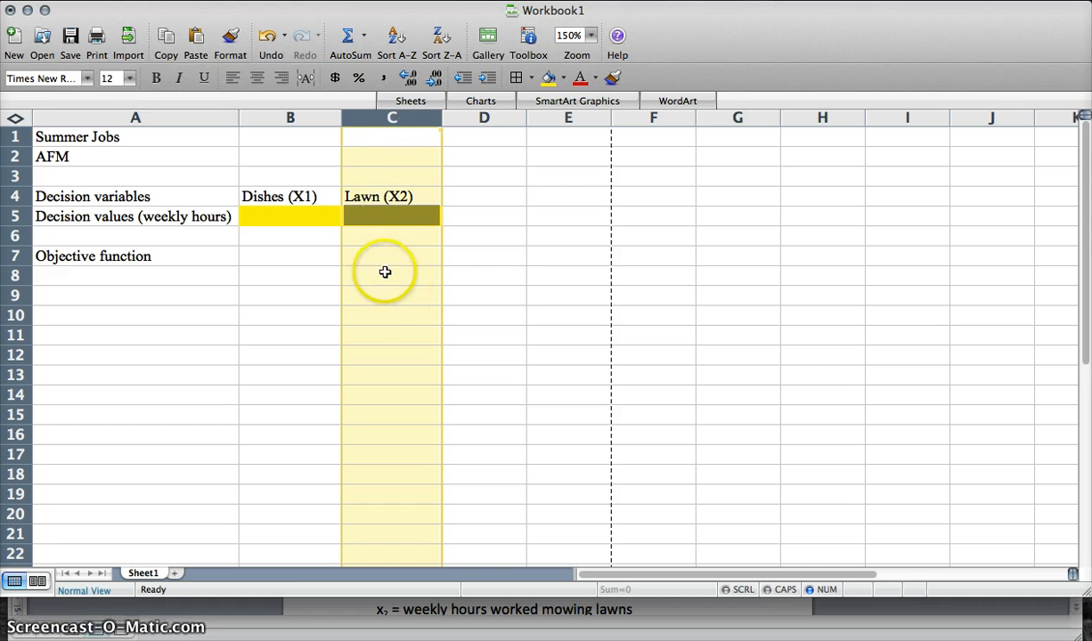
{"action": "left_click", "coordinate": [290, 258]}
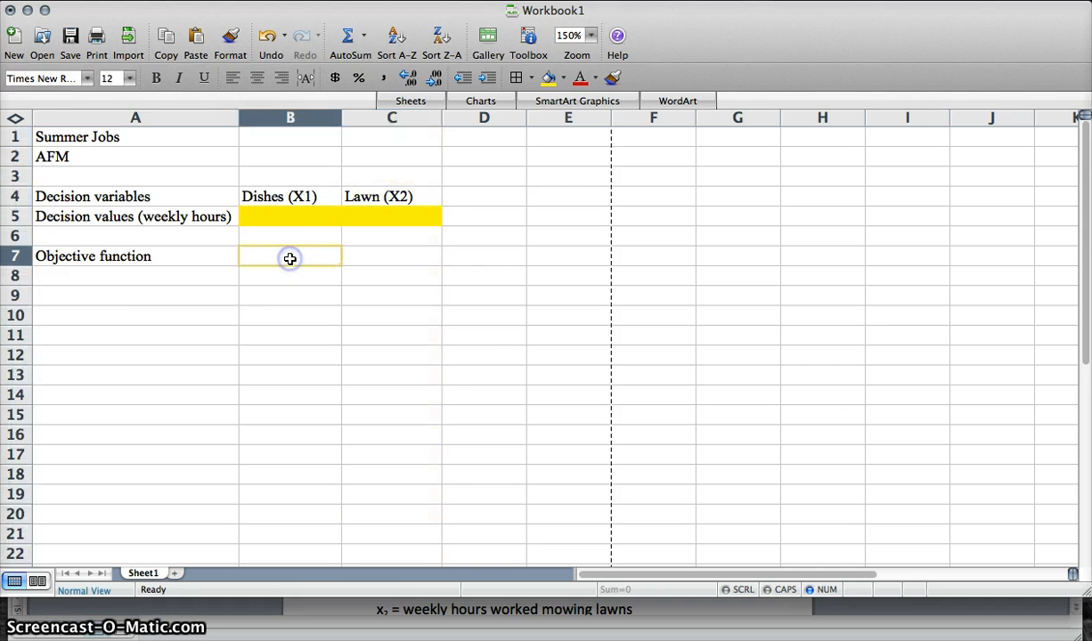
{"action": "type", "text": "7"}
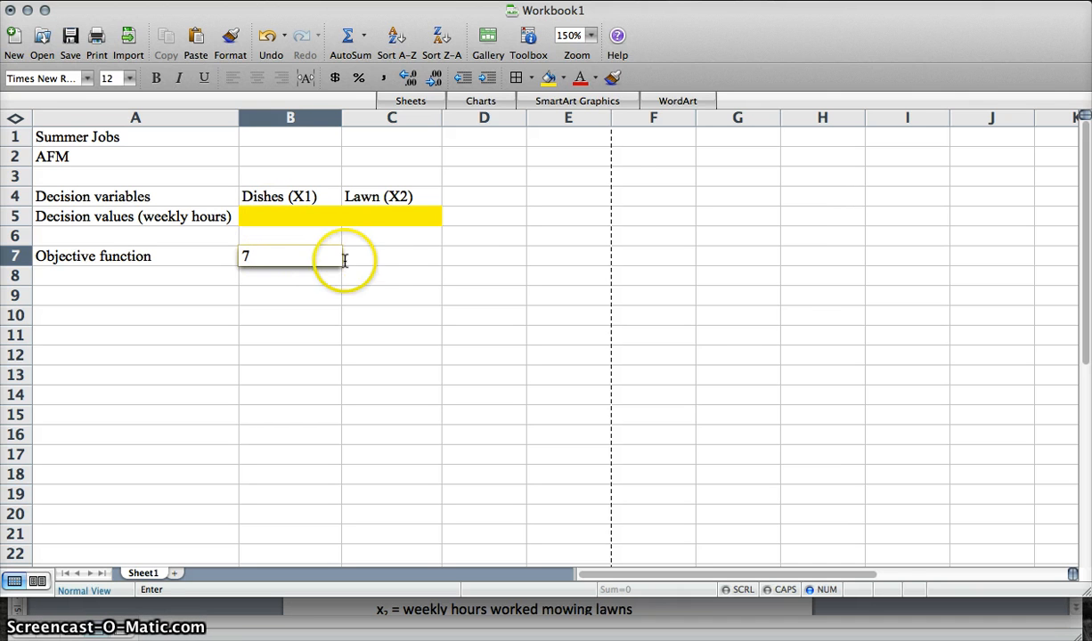
{"action": "left_click", "coordinate": [394, 258]}
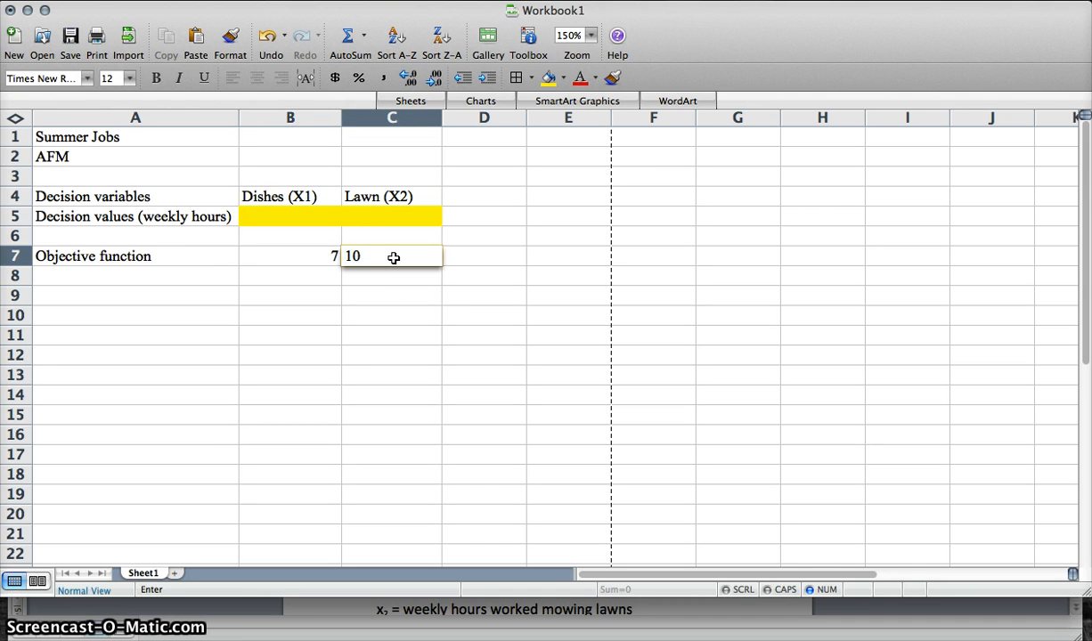
{"action": "type", "text": "10"}
{"action": "key", "text": "Return"}
{"action": "scroll", "coordinate": [393, 257], "scroll_direction": "right", "scroll_amount": 1}
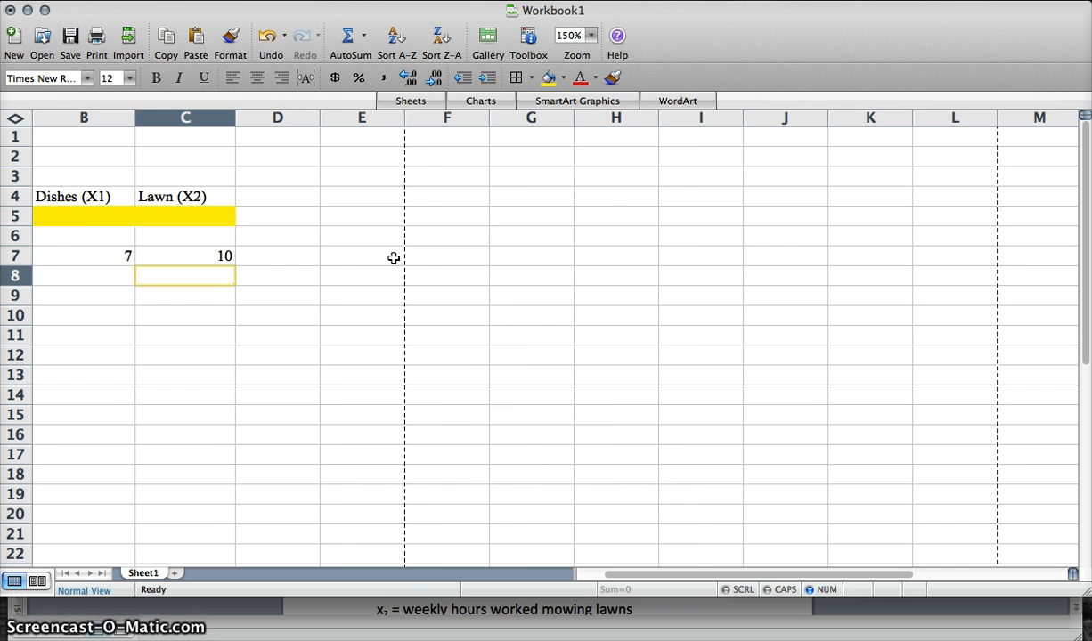
- Fill cell D7 with light green to mark the total profit cell
{"action": "scroll", "coordinate": [393, 257], "scroll_direction": "left", "scroll_amount": 1}
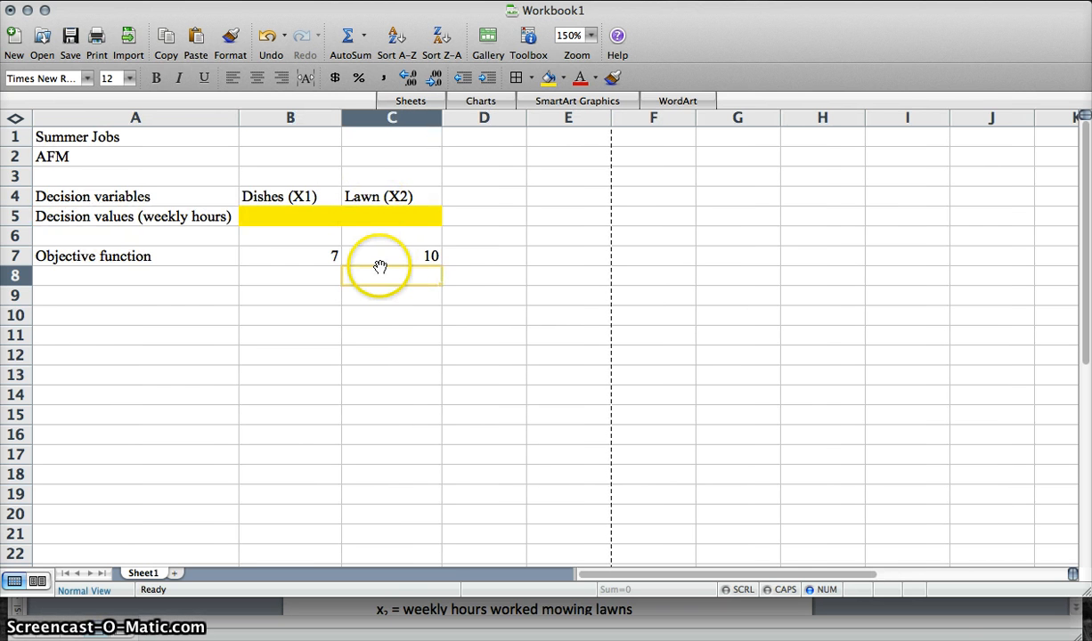
{"action": "left_click", "coordinate": [294, 257]}
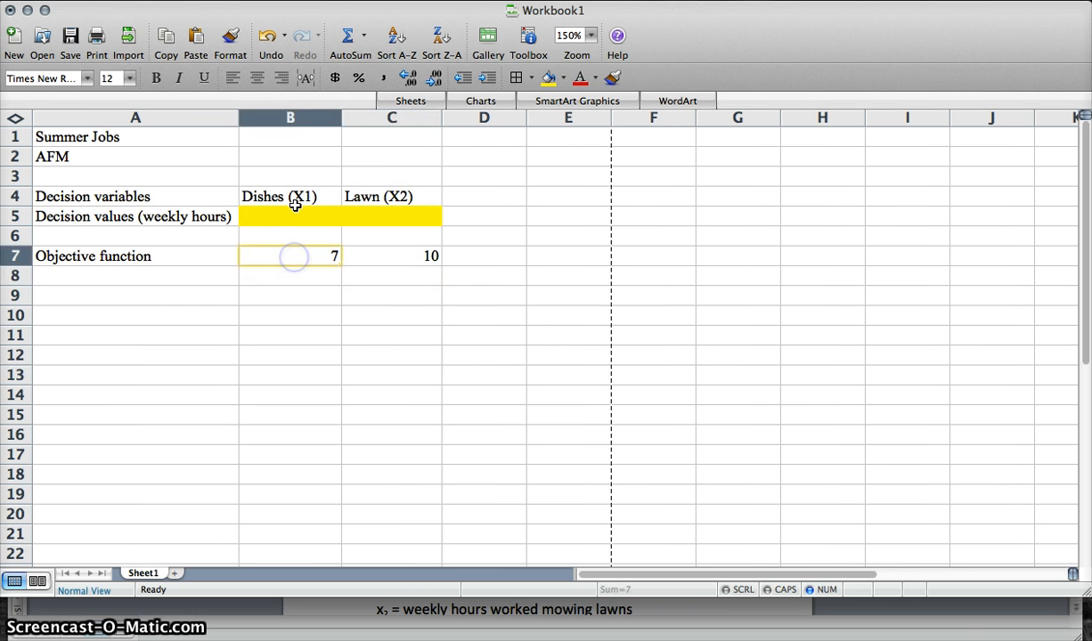
{"action": "left_click", "coordinate": [292, 215]}
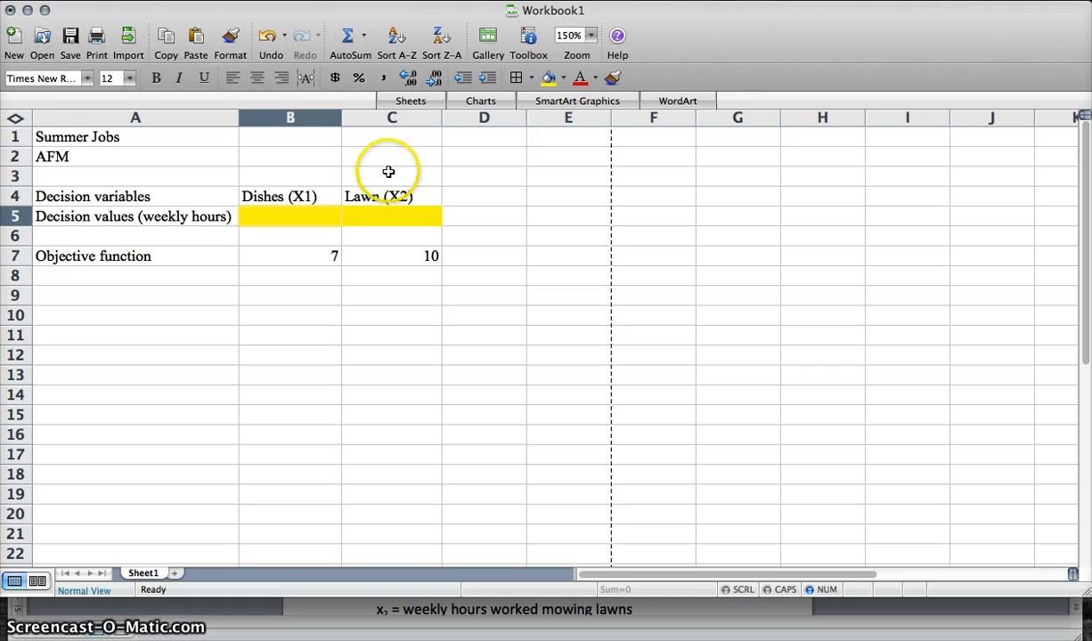
{"action": "left_click", "coordinate": [506, 258]}
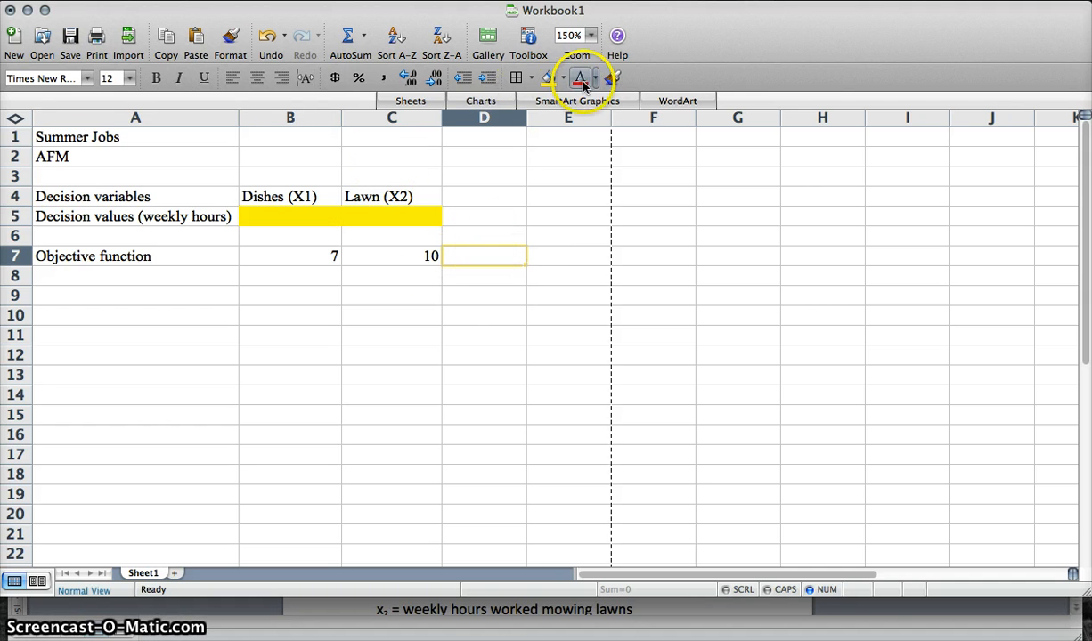
{"action": "left_click", "coordinate": [562, 78]}
{"action": "left_click", "coordinate": [590, 201]}
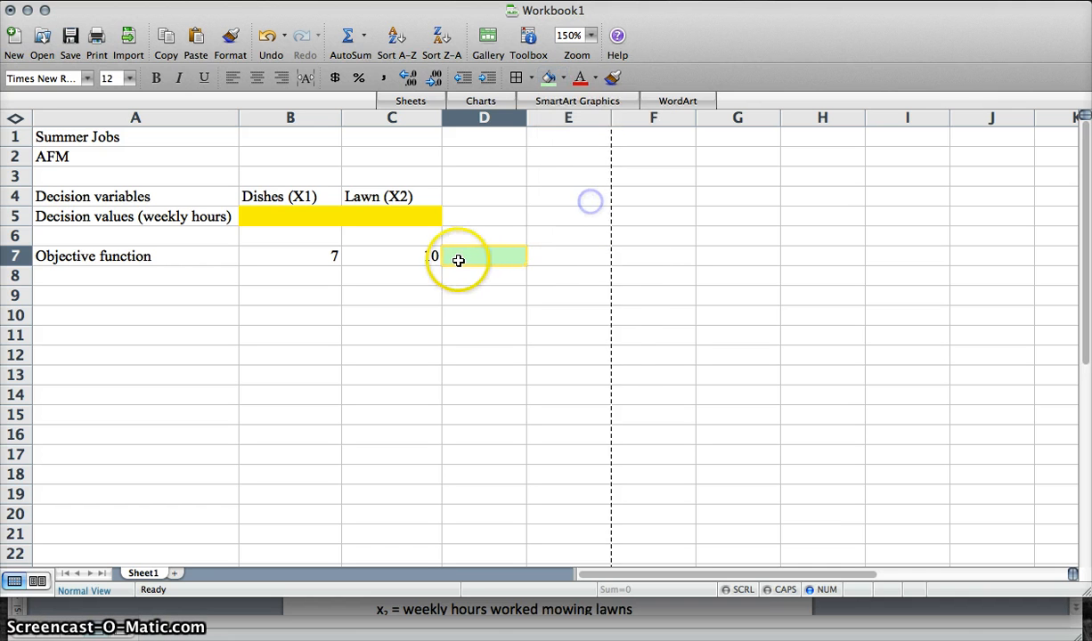
- Enter the label Total Profit in cell D6 above the green cell
{"action": "left_click", "coordinate": [487, 238]}
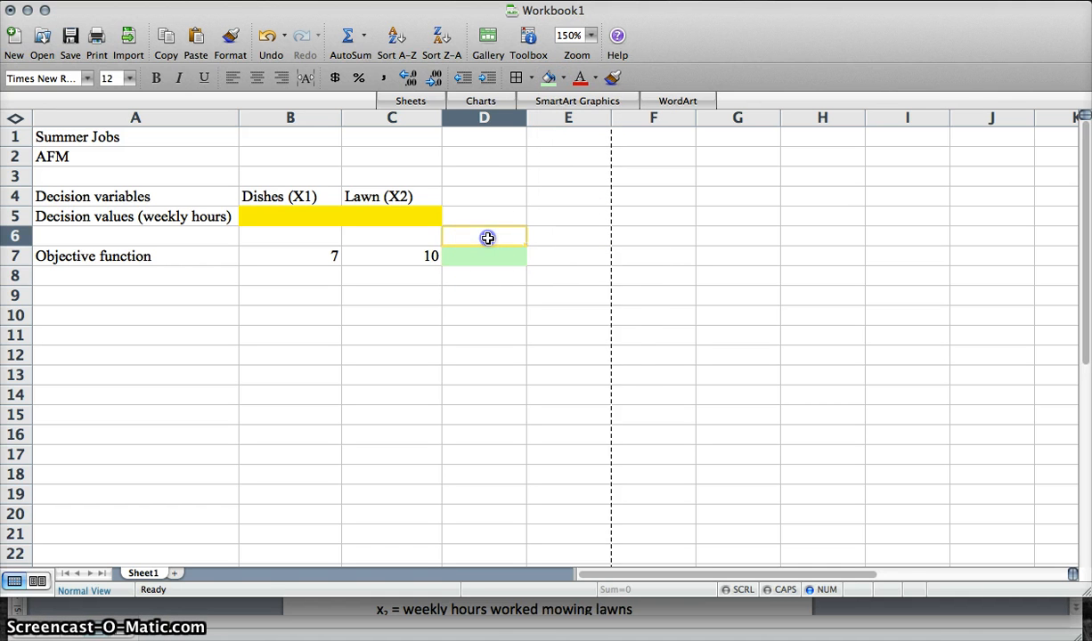
{"action": "type", "text": "Total Profit"}
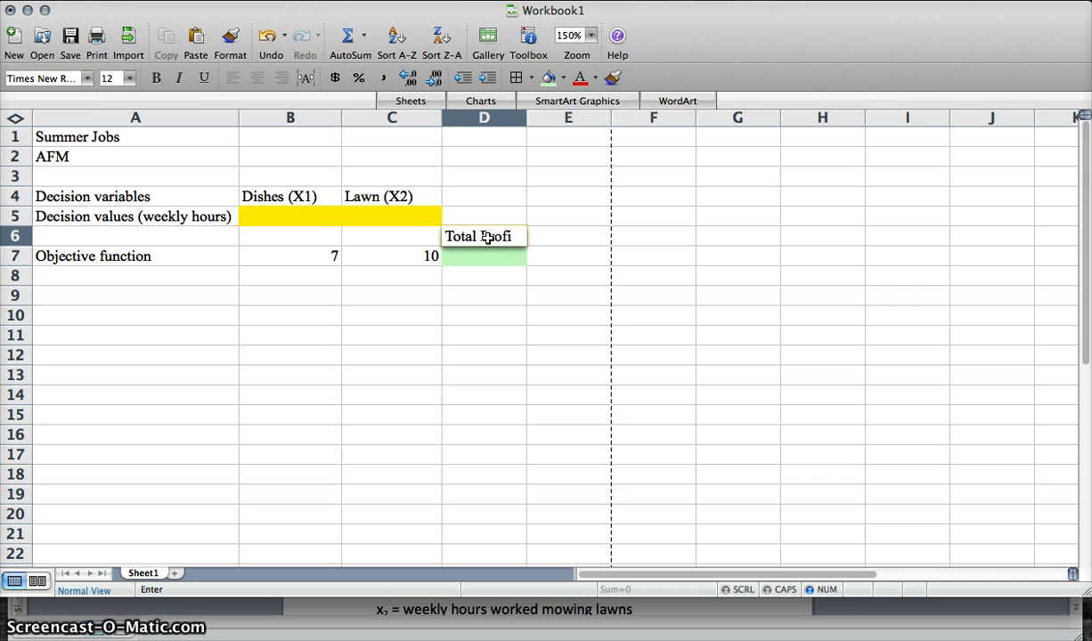
{"action": "key", "text": "Return"}
{"action": "left_click", "coordinate": [481, 269]}
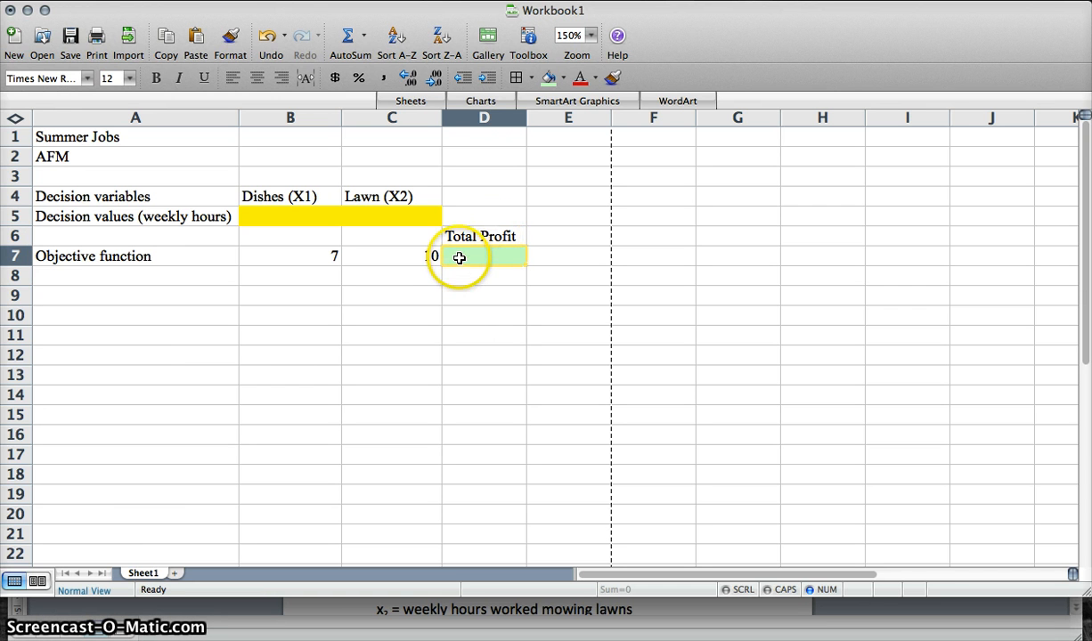
- Check the objective function in the exercise document and enter the formula =B7*B5+C7*C5 in cell D7
{"action": "left_click", "coordinate": [659, 609]}
{"action": "scroll", "coordinate": [496, 557], "scroll_direction": "down", "scroll_amount": 5}
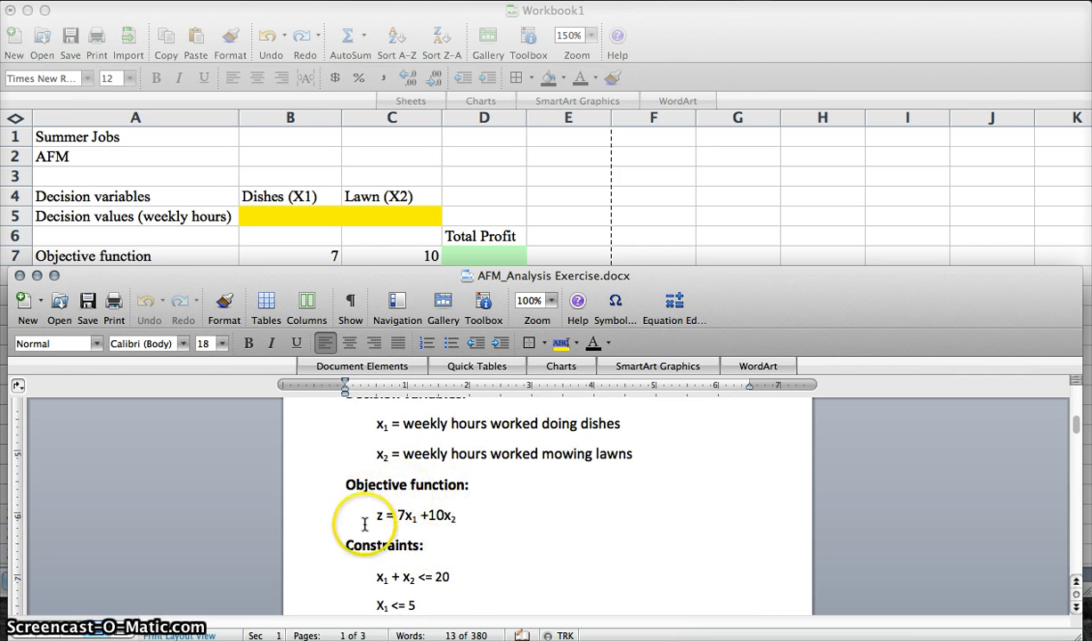
{"action": "left_click", "coordinate": [445, 567]}
{"action": "left_click", "coordinate": [493, 256]}
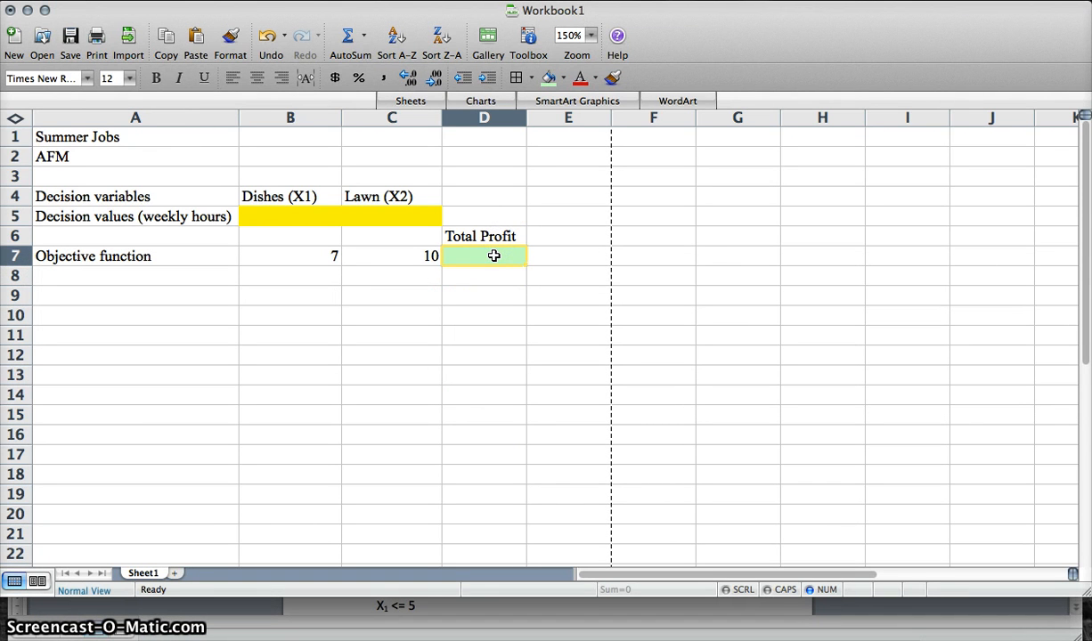
{"action": "type", "text": "="}
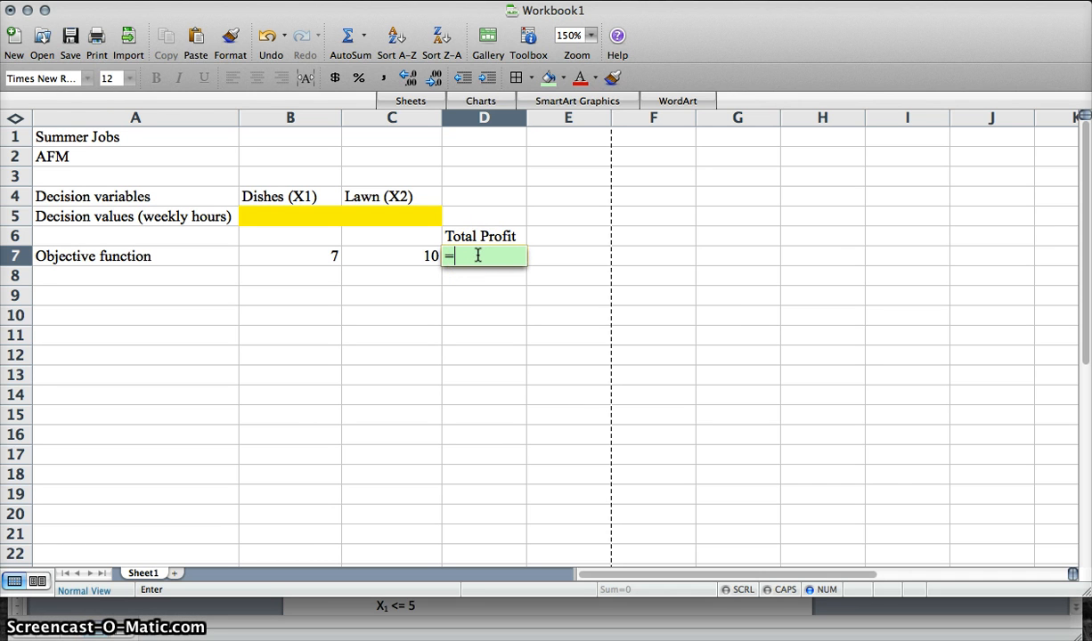
{"action": "left_click", "coordinate": [494, 614]}
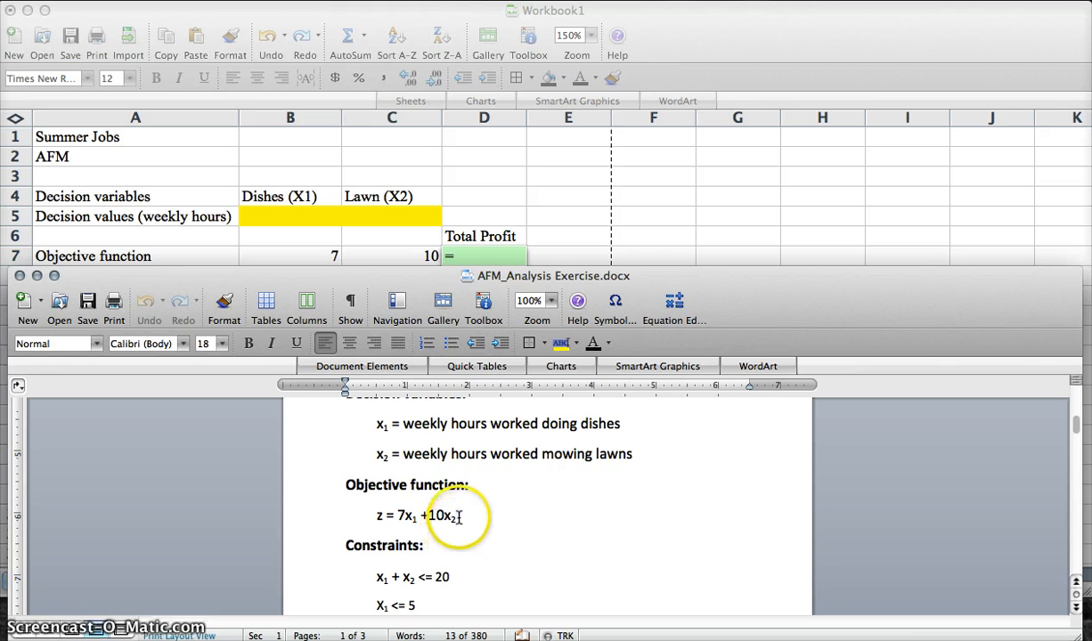
{"action": "left_click", "coordinate": [588, 14]}
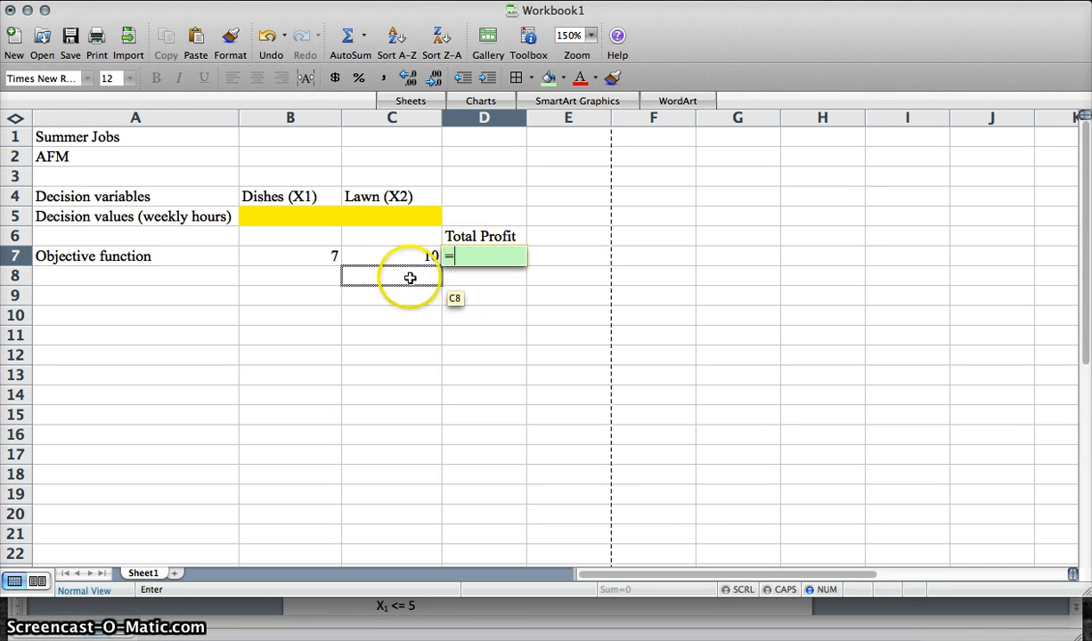
{"action": "left_click", "coordinate": [288, 256]}
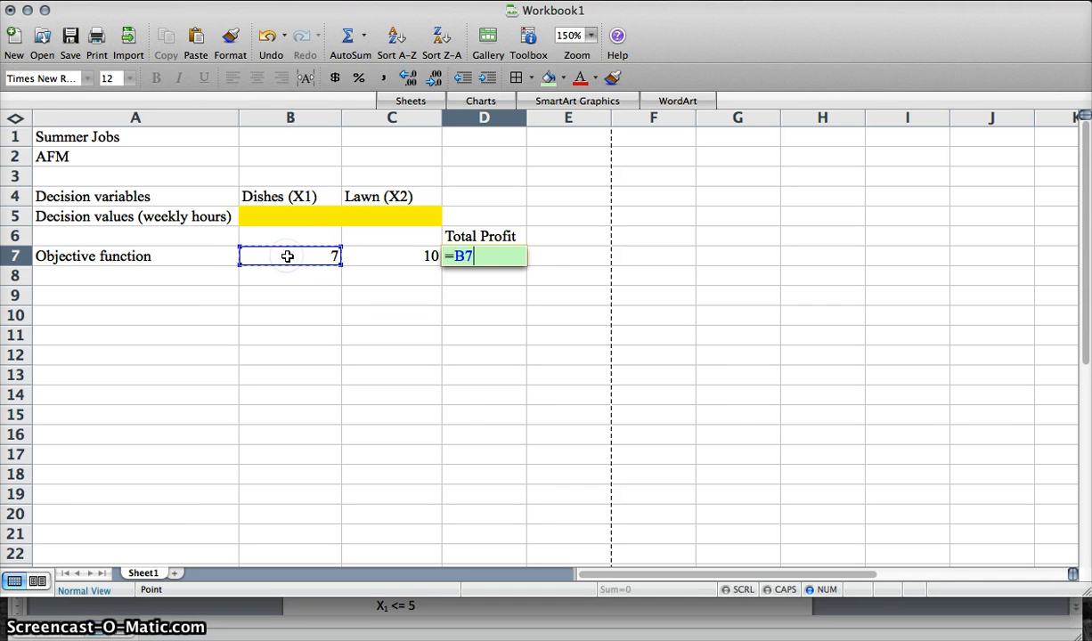
{"action": "left_click", "coordinate": [281, 217]}
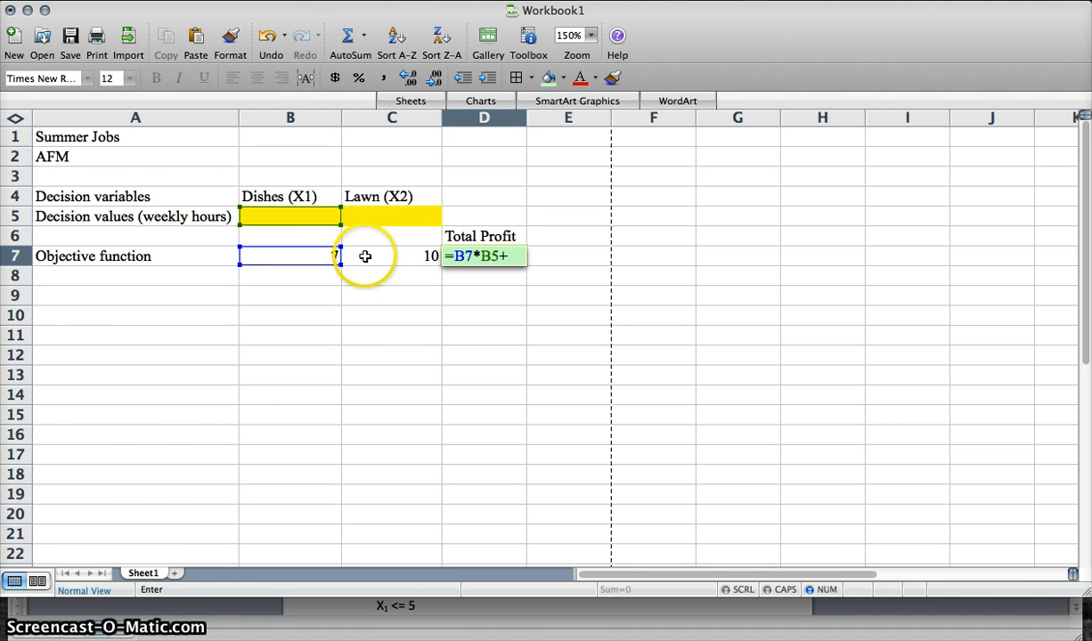
{"action": "left_click", "coordinate": [365, 255]}
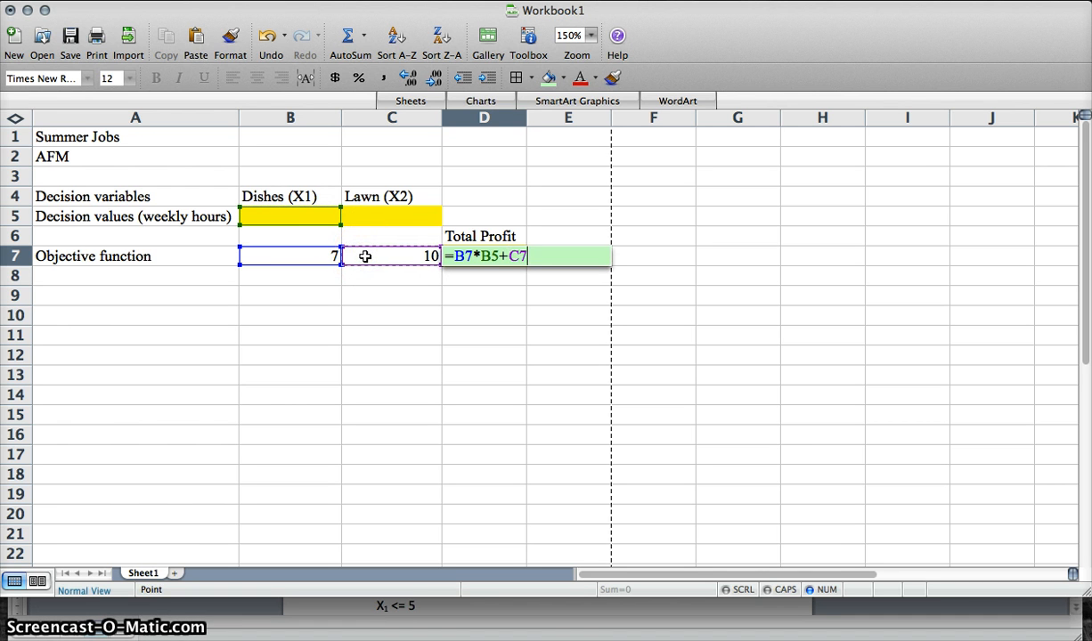
{"action": "type", "text": "*"}
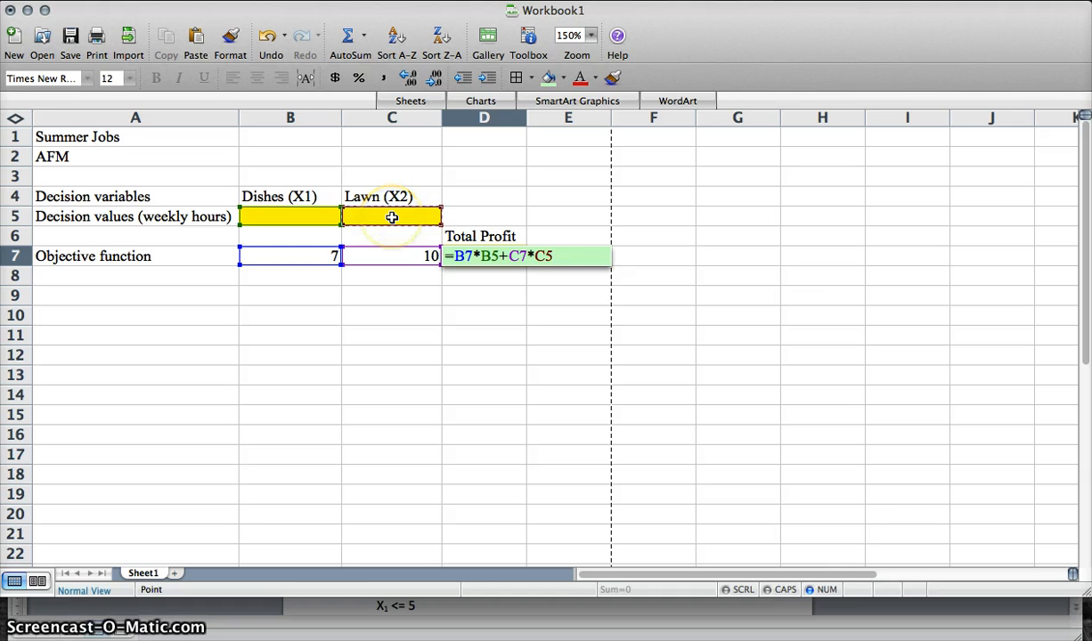
{"action": "key", "text": "Return"}
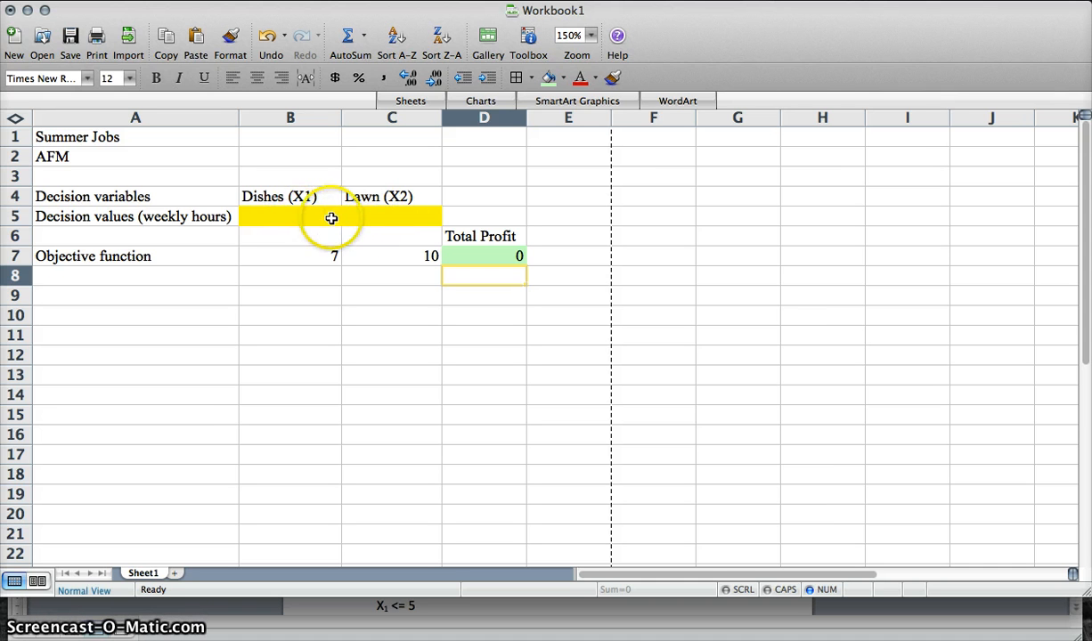
- Test the profit formula by entering 1 in B5 and C5, then clear both decision values
{"action": "left_click", "coordinate": [295, 219]}
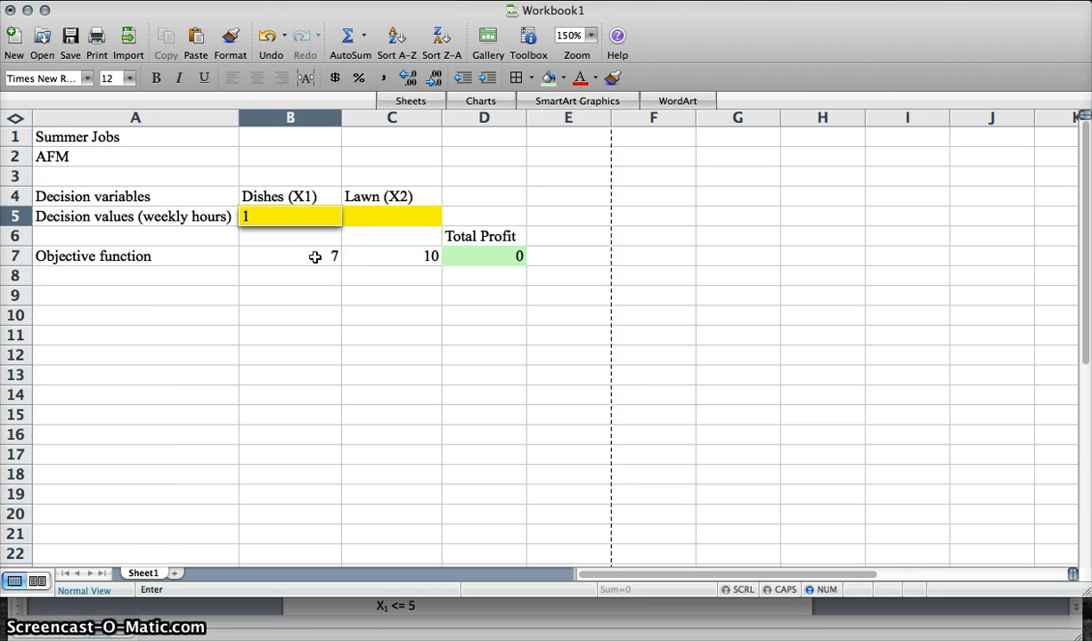
{"action": "key", "text": "Return"}
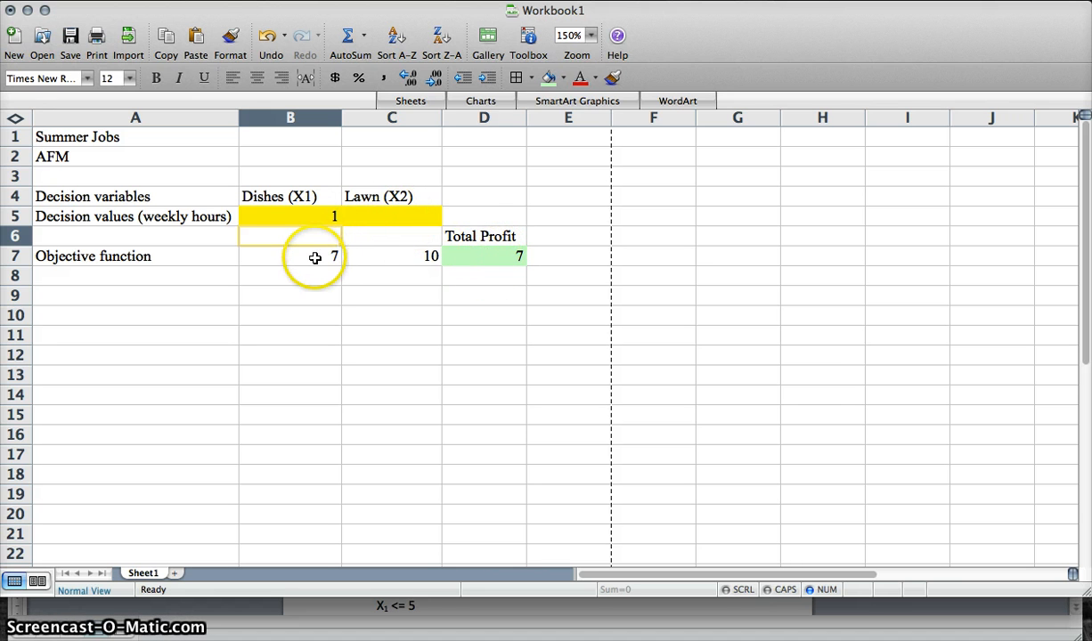
{"action": "left_click", "coordinate": [388, 218]}
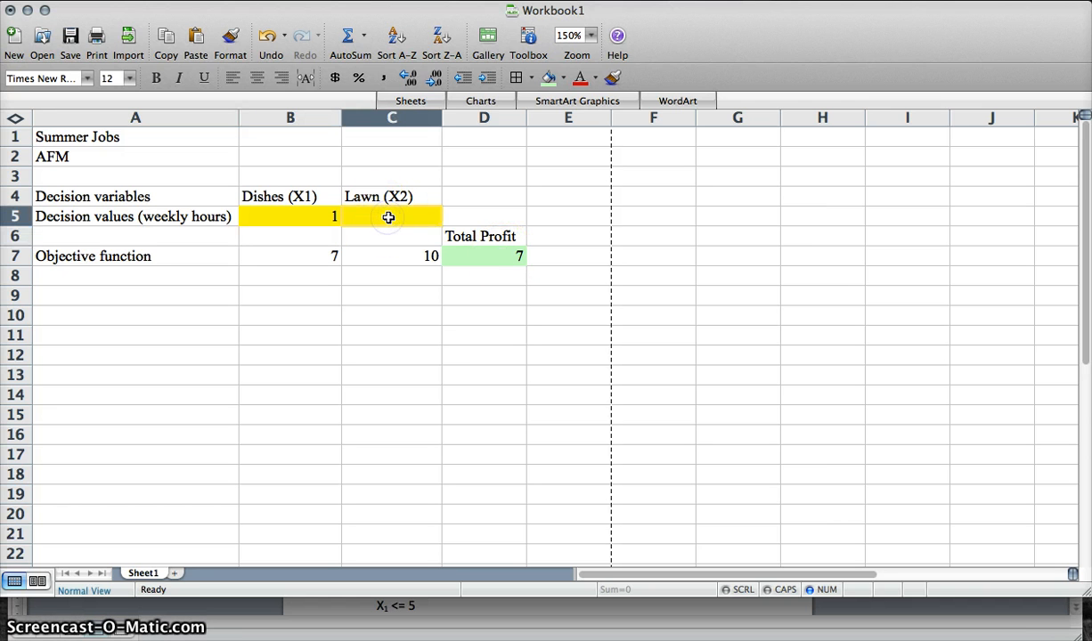
{"action": "type", "text": "1"}
{"action": "key", "text": "Return"}
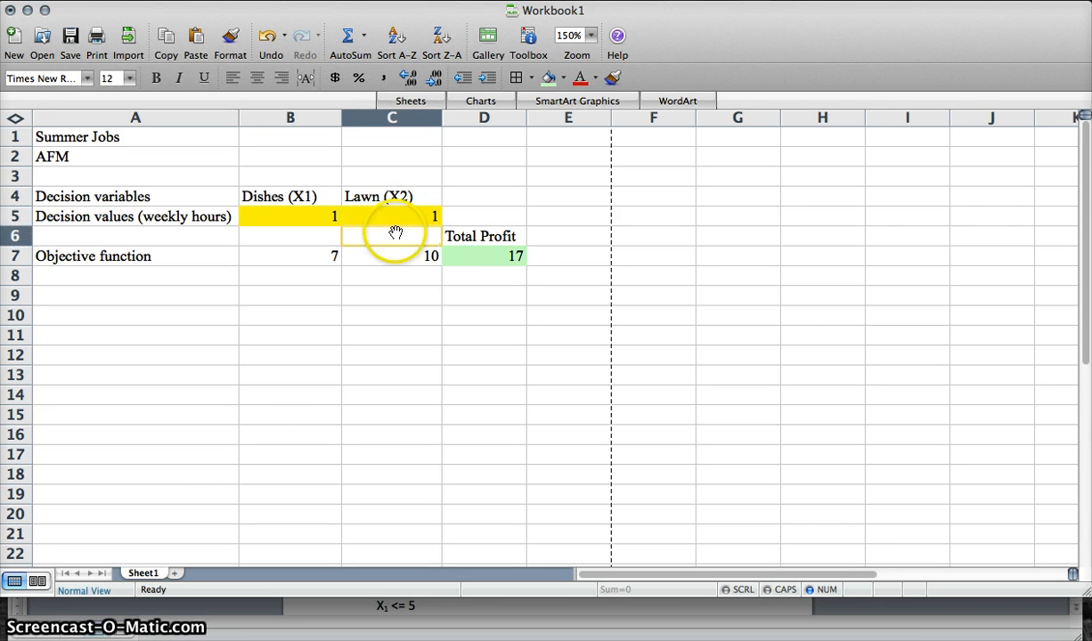
{"action": "left_click", "coordinate": [414, 217]}
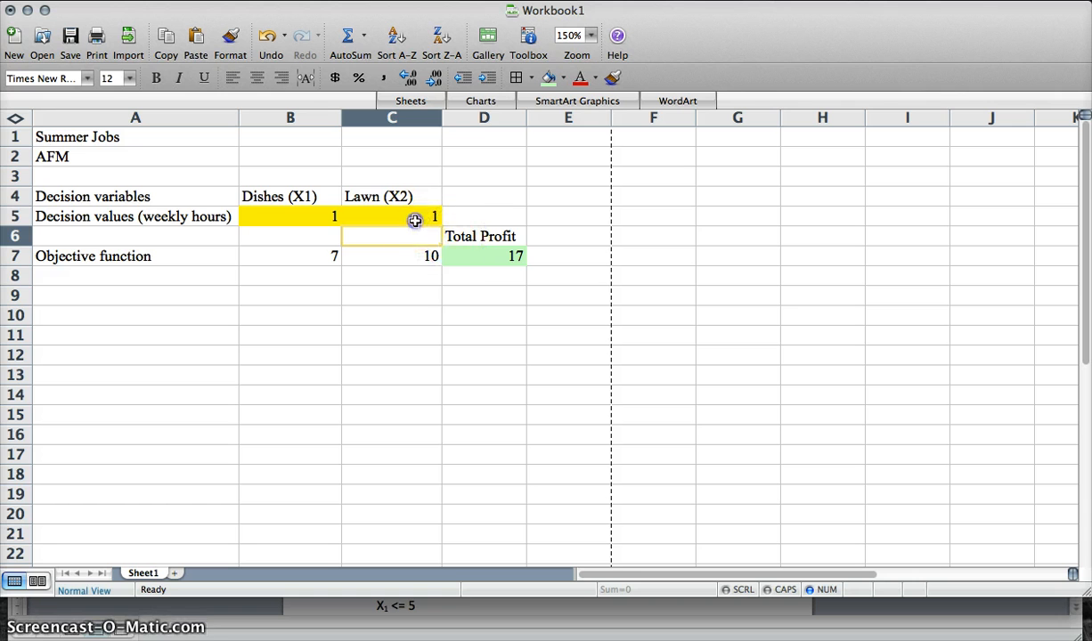
{"action": "key", "text": "BackSpace"}
{"action": "left_click", "coordinate": [305, 218]}
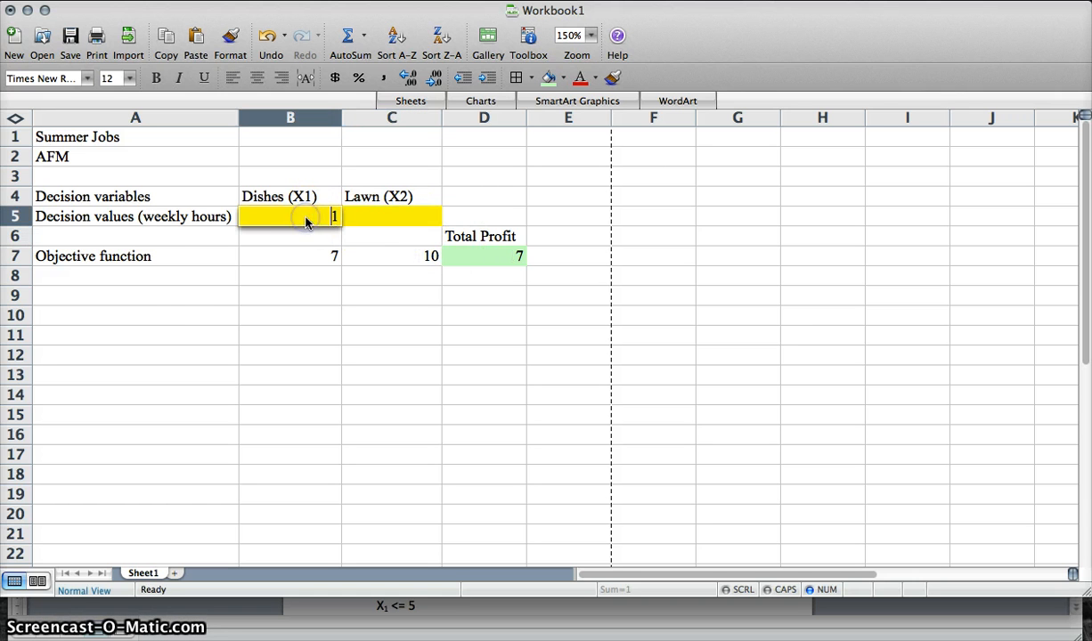
- Enter the label Constraints in cell A9
{"action": "left_click", "coordinate": [164, 300]}
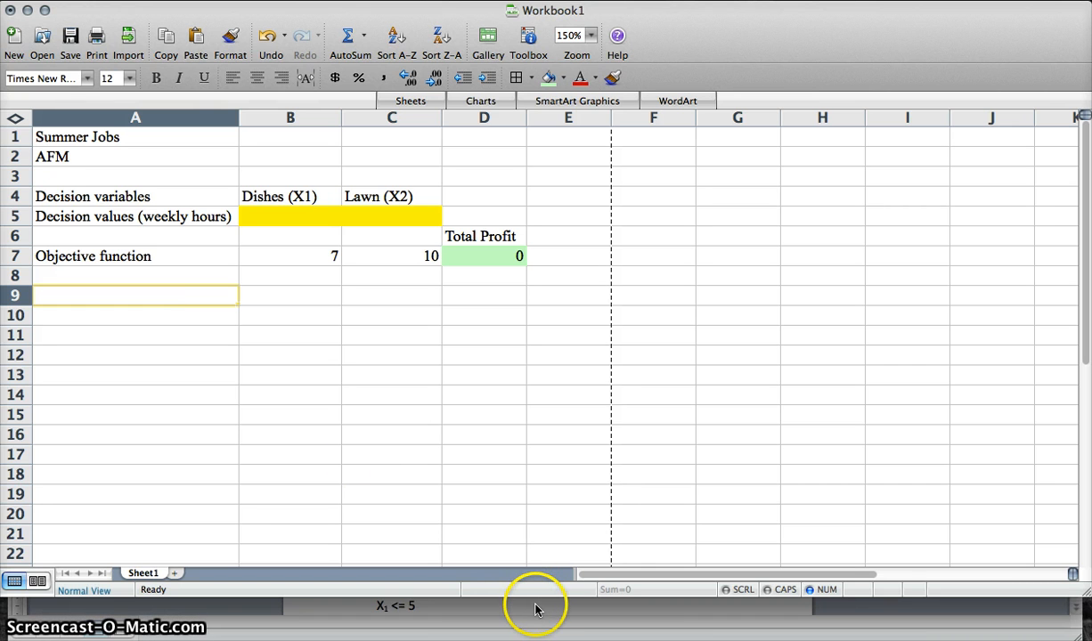
{"action": "type", "text": "Constraints"}
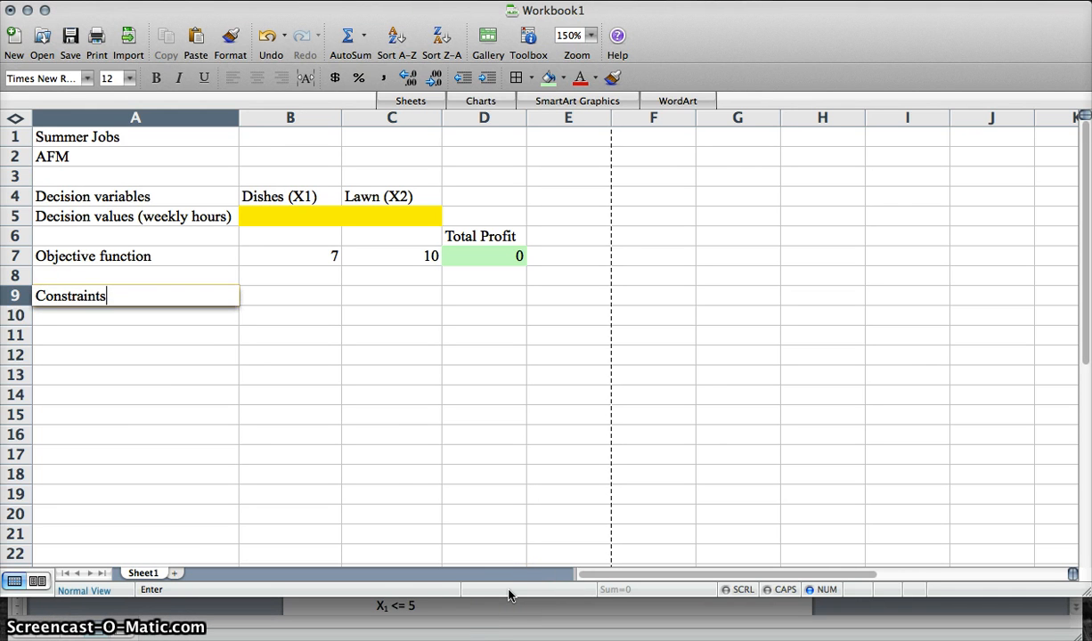
{"action": "key", "text": "Return"}
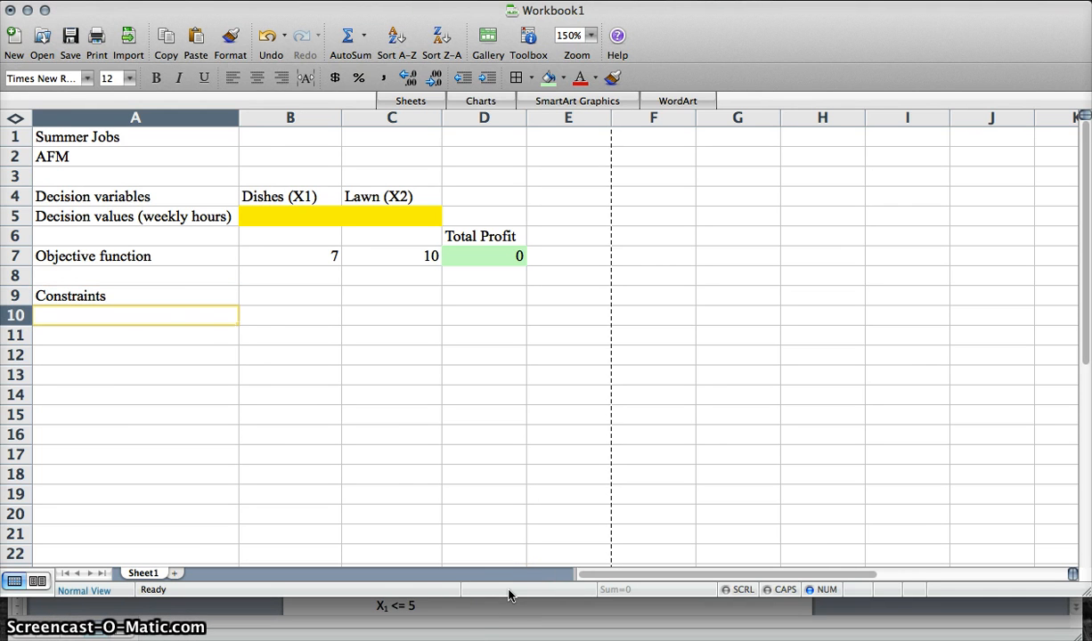
- Highlight the sentence about working a maximum of 20 hours per week in the exercise document
{"action": "left_click", "coordinate": [501, 613]}
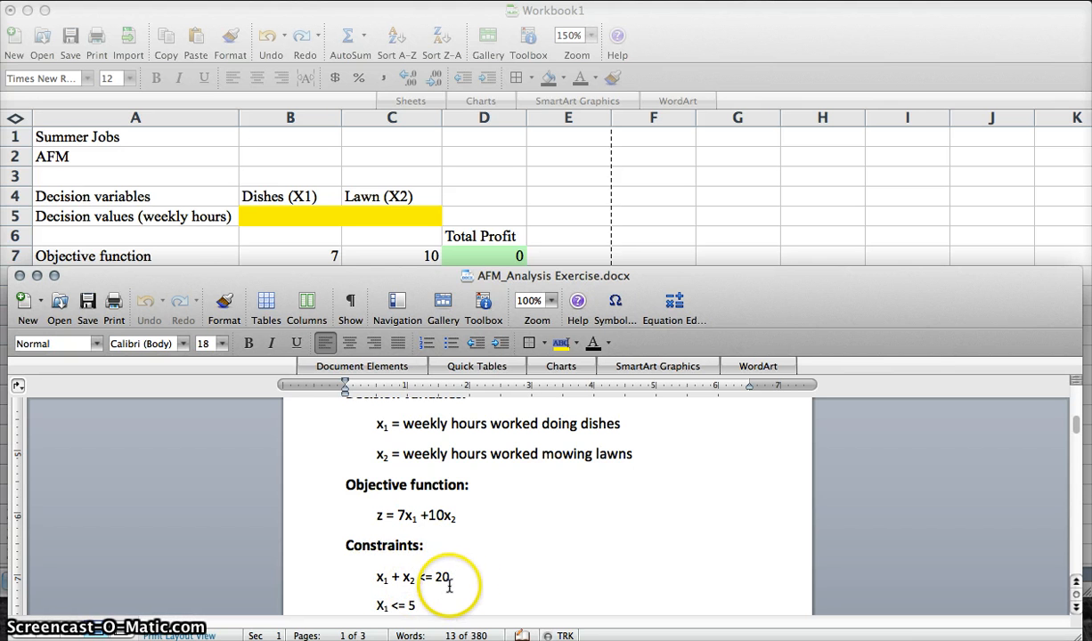
{"action": "scroll", "coordinate": [451, 580], "scroll_direction": "up", "scroll_amount": 5}
{"action": "scroll", "coordinate": [452, 579], "scroll_direction": "up", "scroll_amount": 3}
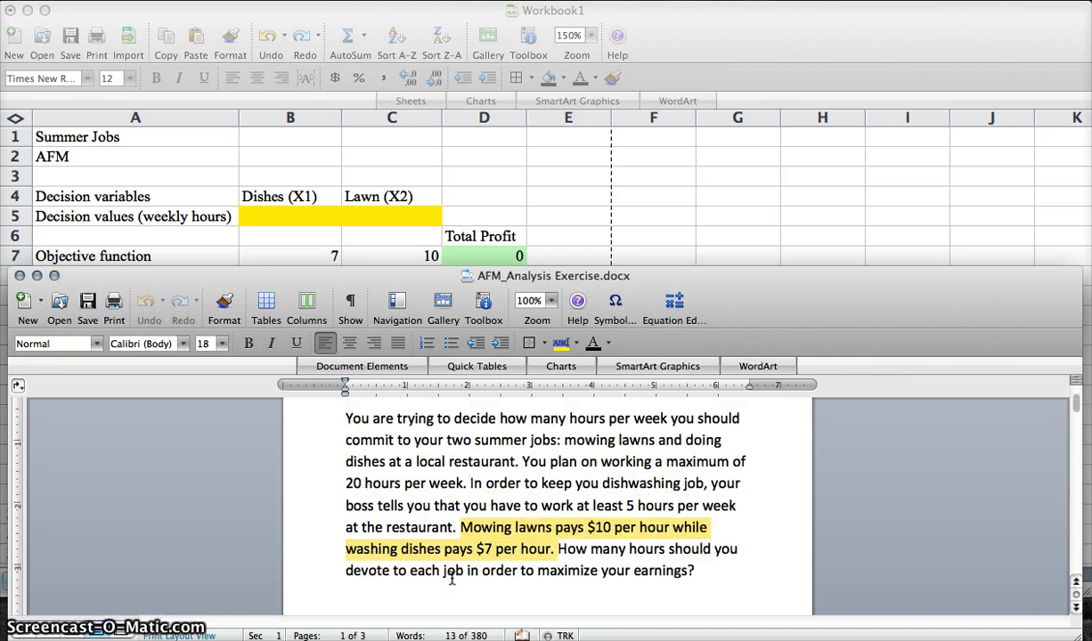
{"action": "left_click_drag", "start_coordinate": [523, 461], "coordinate": [460, 484]}
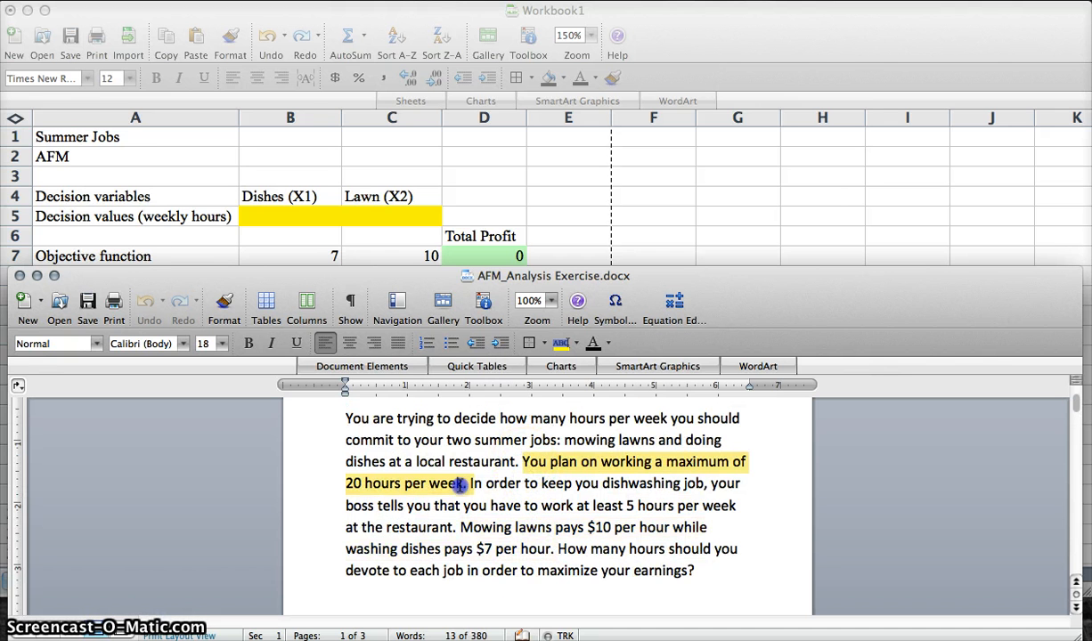
- Enter the label Maximum hours in cell A10
{"action": "left_click", "coordinate": [207, 236]}
{"action": "type", "text": "Maximum hours"}
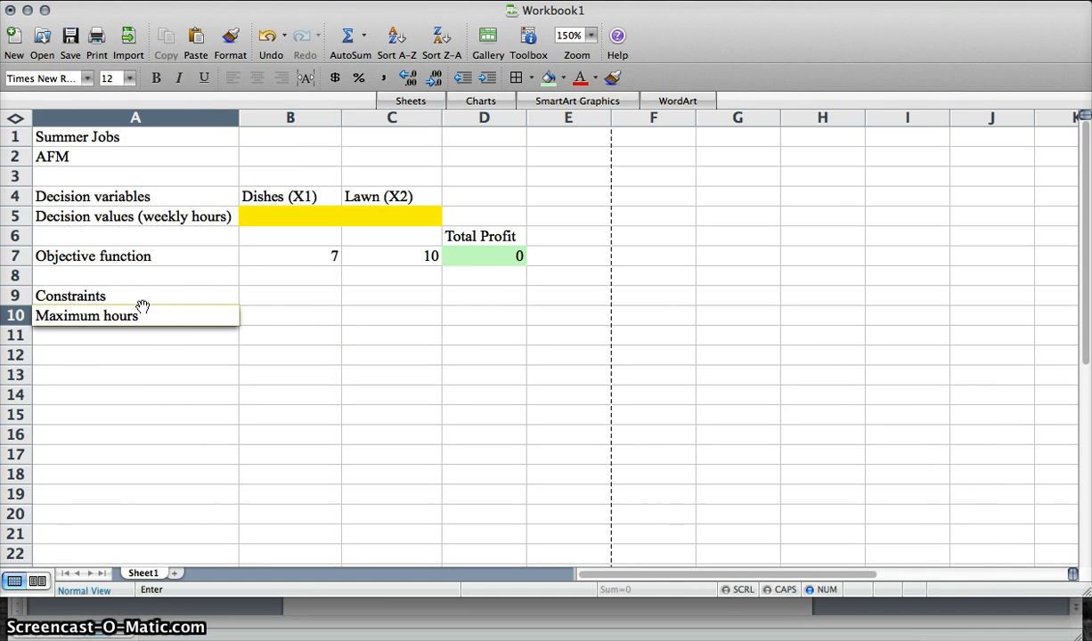
{"action": "left_click", "coordinate": [265, 315]}
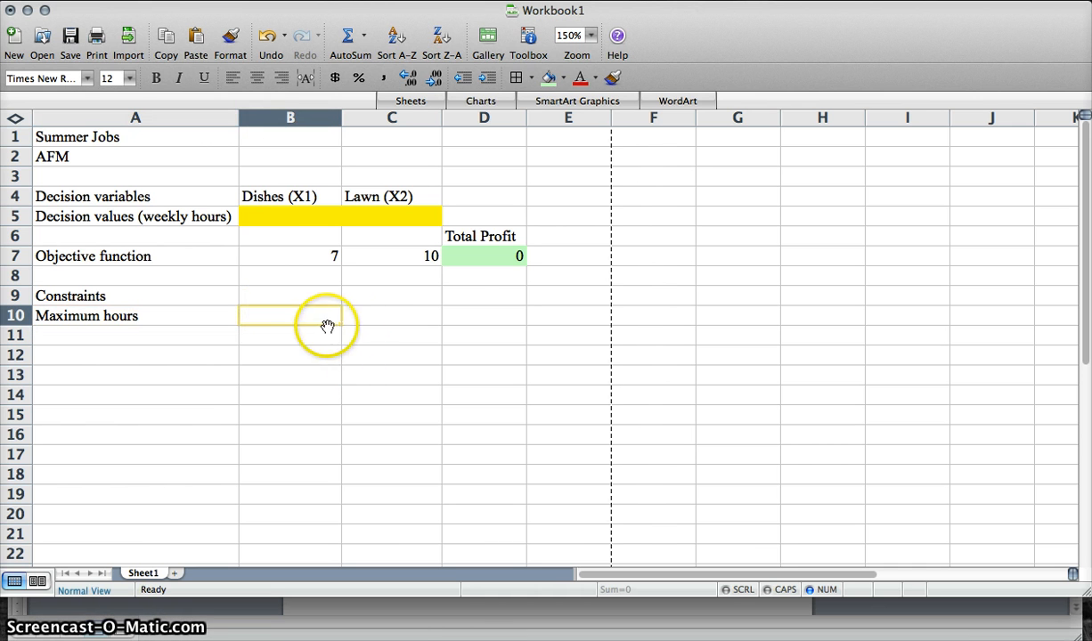
- Check the constraints in the exercise document and enter coefficient 1 in B10 and C10 for the maximum hours constraint
{"action": "left_click", "coordinate": [463, 614]}
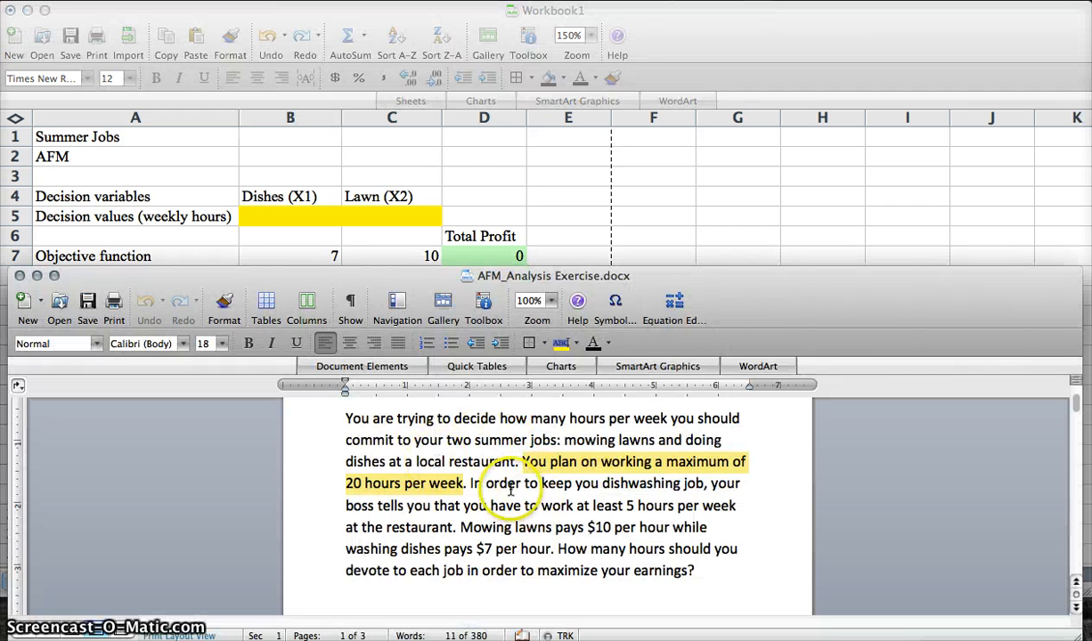
{"action": "scroll", "coordinate": [521, 505], "scroll_direction": "down", "scroll_amount": 2}
{"action": "scroll", "coordinate": [521, 505], "scroll_direction": "down", "scroll_amount": 10}
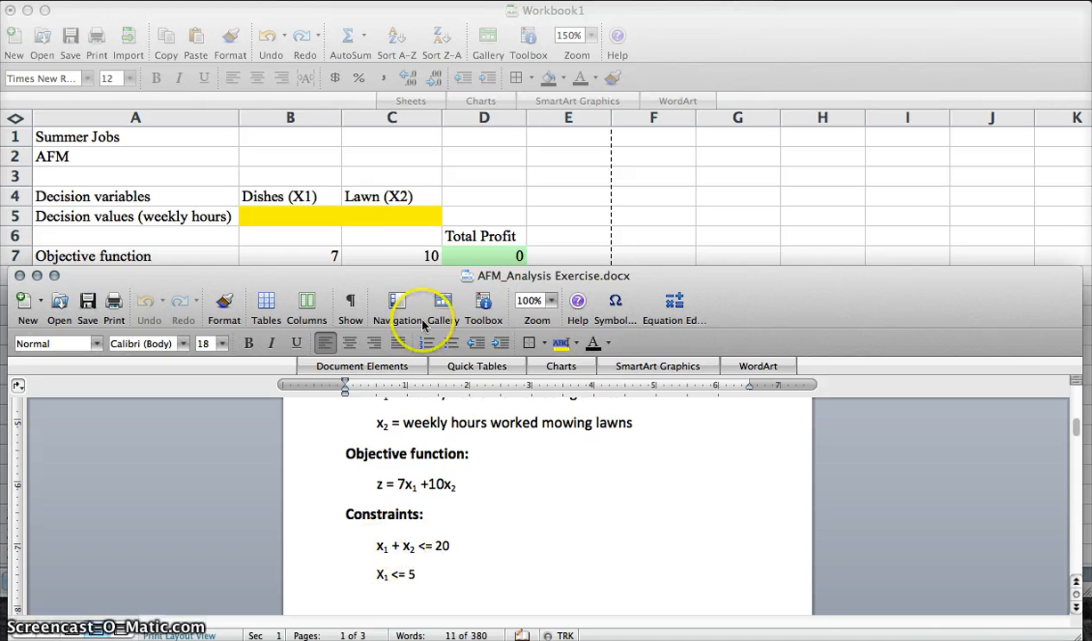
{"action": "left_click", "coordinate": [383, 231]}
{"action": "left_click_drag", "start_coordinate": [297, 217], "coordinate": [373, 220]}
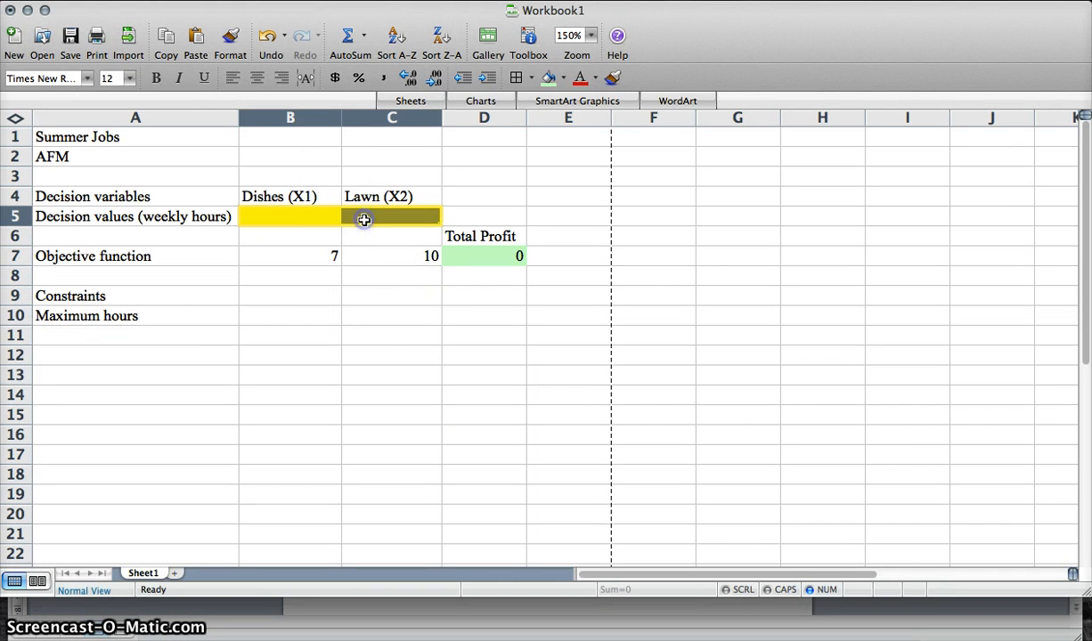
{"action": "left_click", "coordinate": [313, 311]}
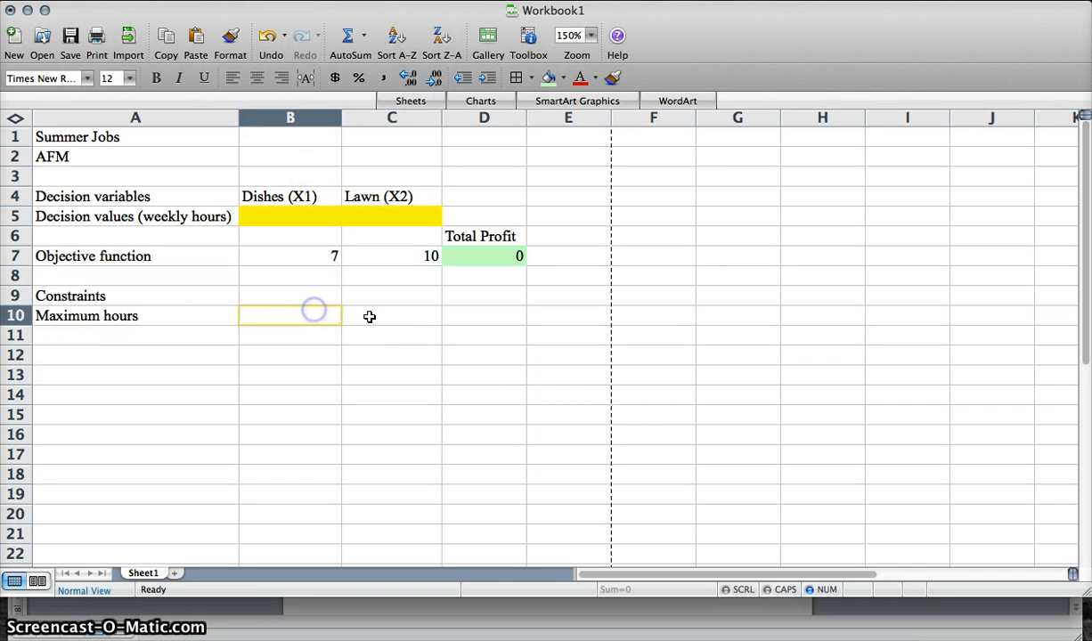
{"action": "left_click", "coordinate": [499, 605]}
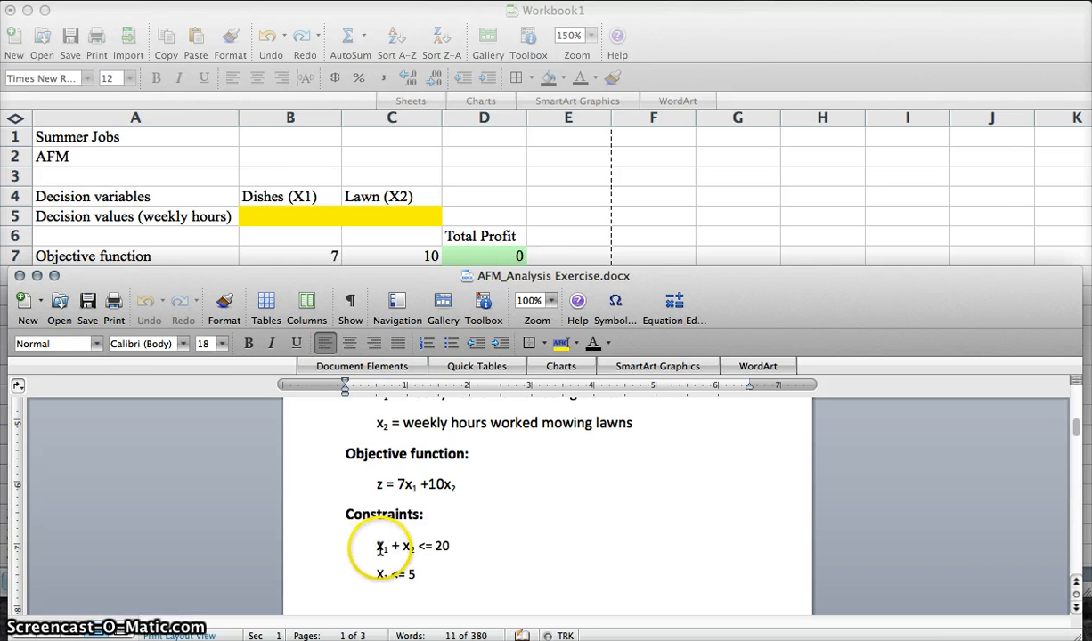
{"action": "left_click", "coordinate": [346, 265]}
{"action": "type", "text": "1"}
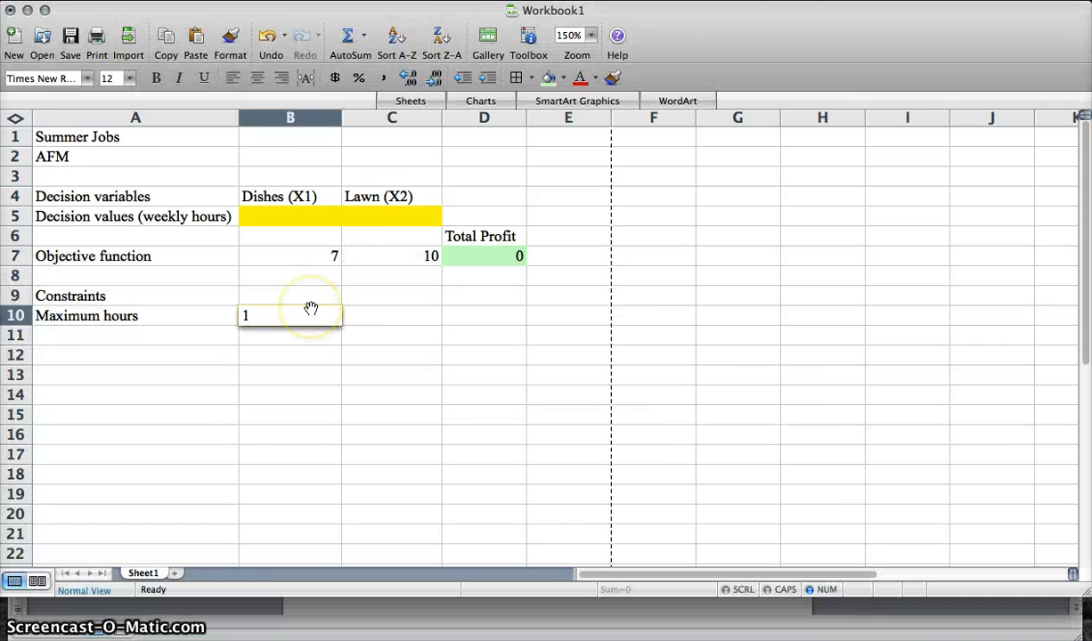
{"action": "left_click", "coordinate": [357, 314]}
{"action": "type", "text": "1"}
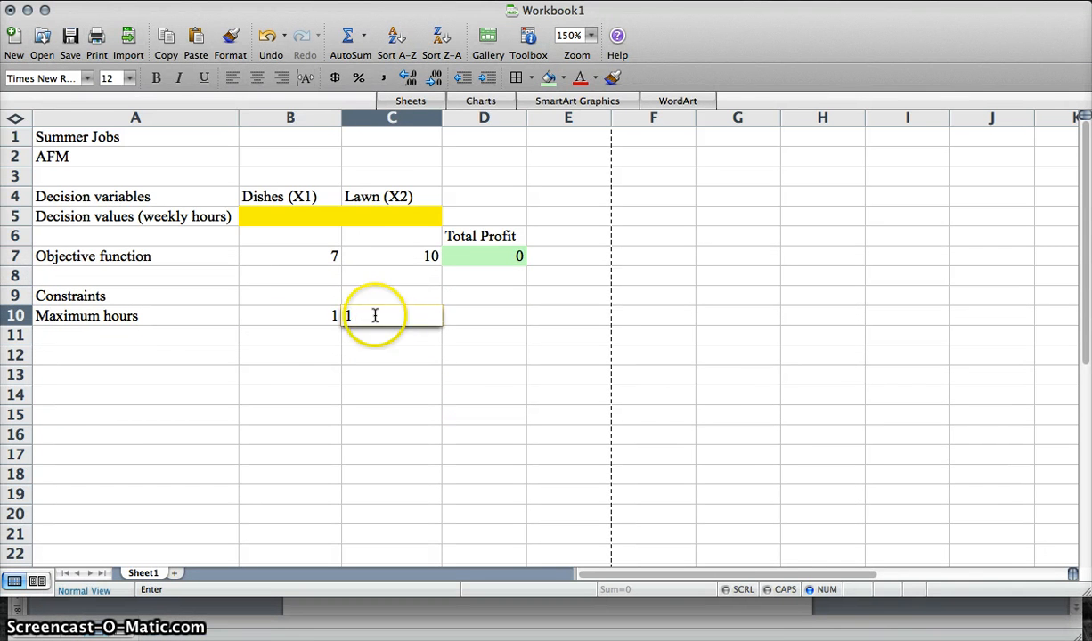
- Fill cell D10 with a purple background colour
{"action": "left_click", "coordinate": [481, 318]}
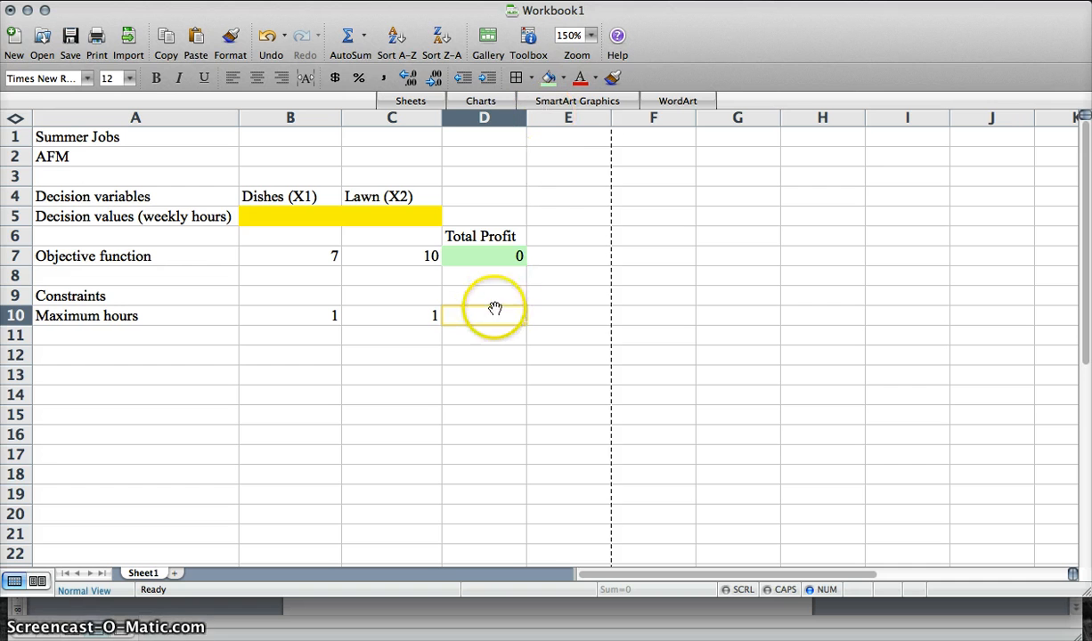
{"action": "left_click", "coordinate": [507, 605]}
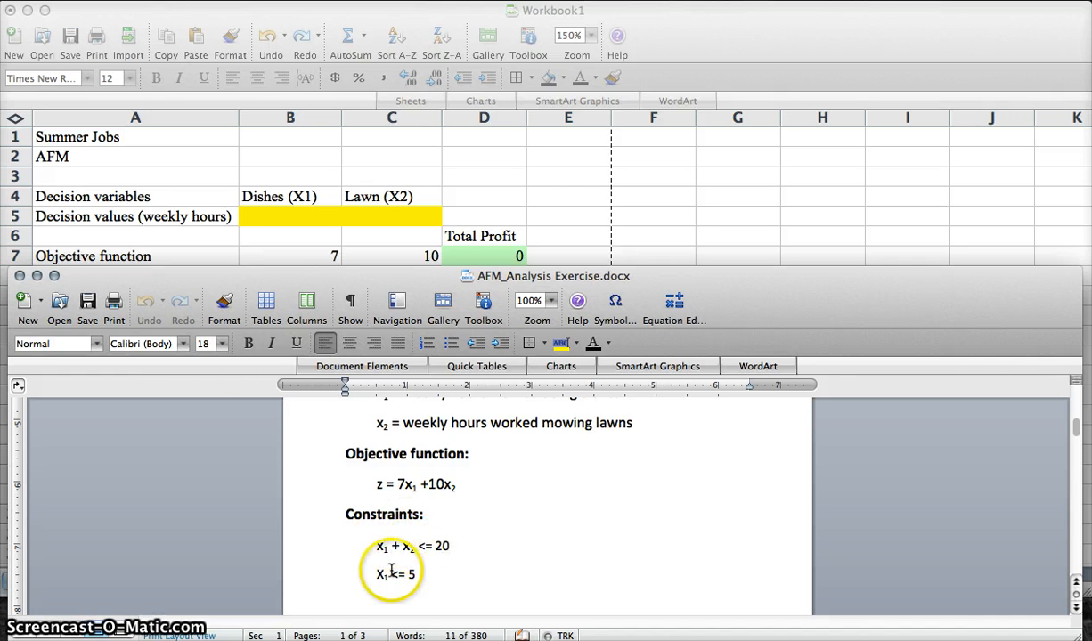
{"action": "left_click", "coordinate": [564, 191]}
{"action": "left_click", "coordinate": [563, 78]}
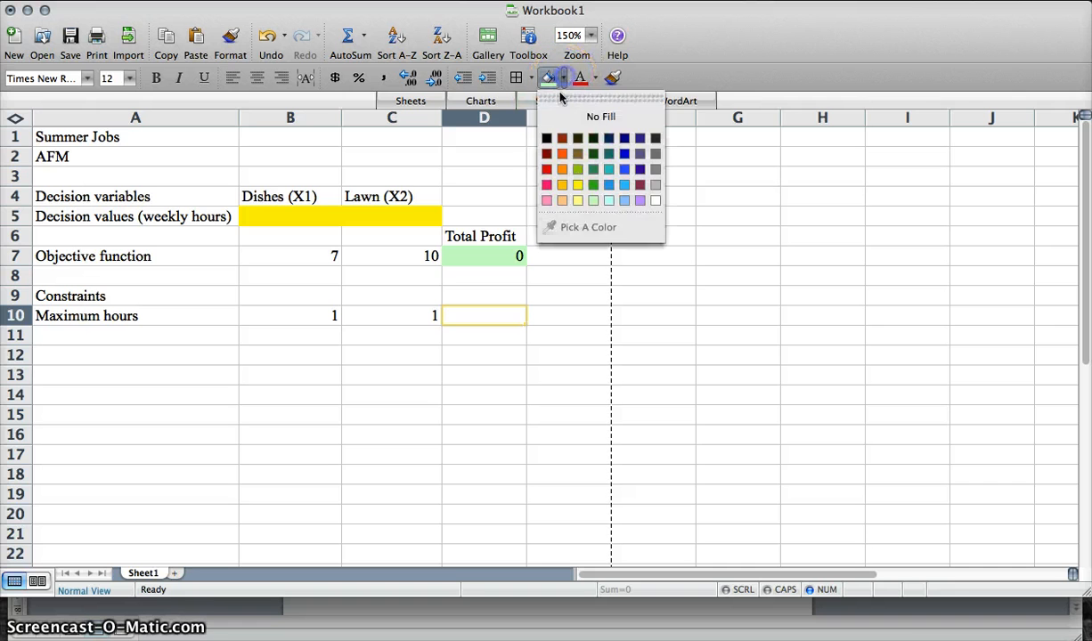
{"action": "left_click", "coordinate": [637, 200]}
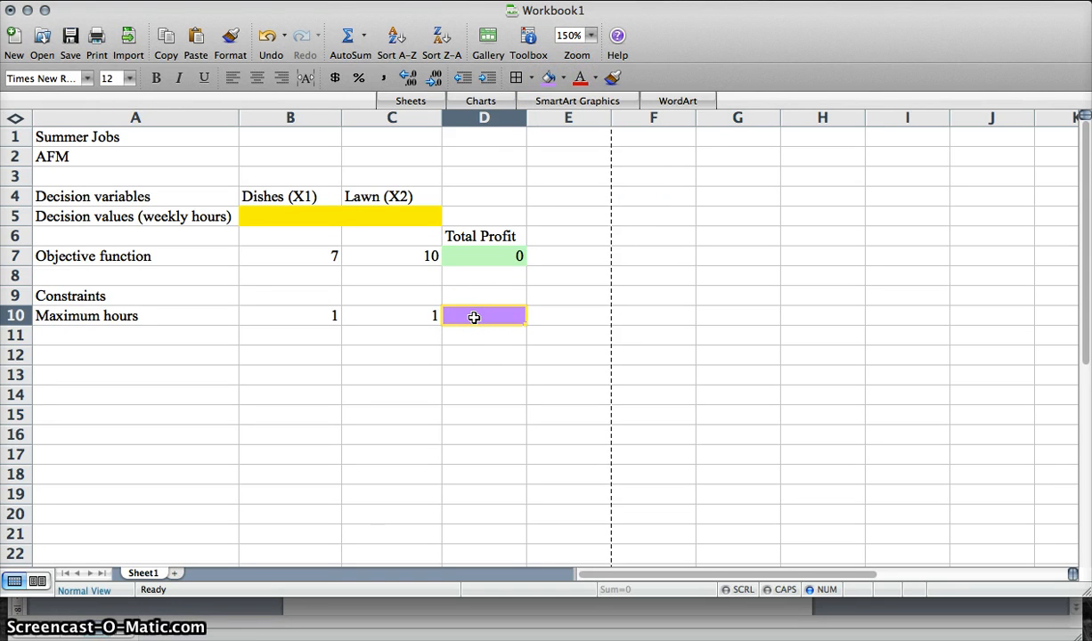
- Enter the formula =B10*B5+C10*C5 in cell D10 to total the constrained hours
{"action": "type", "text": "="}
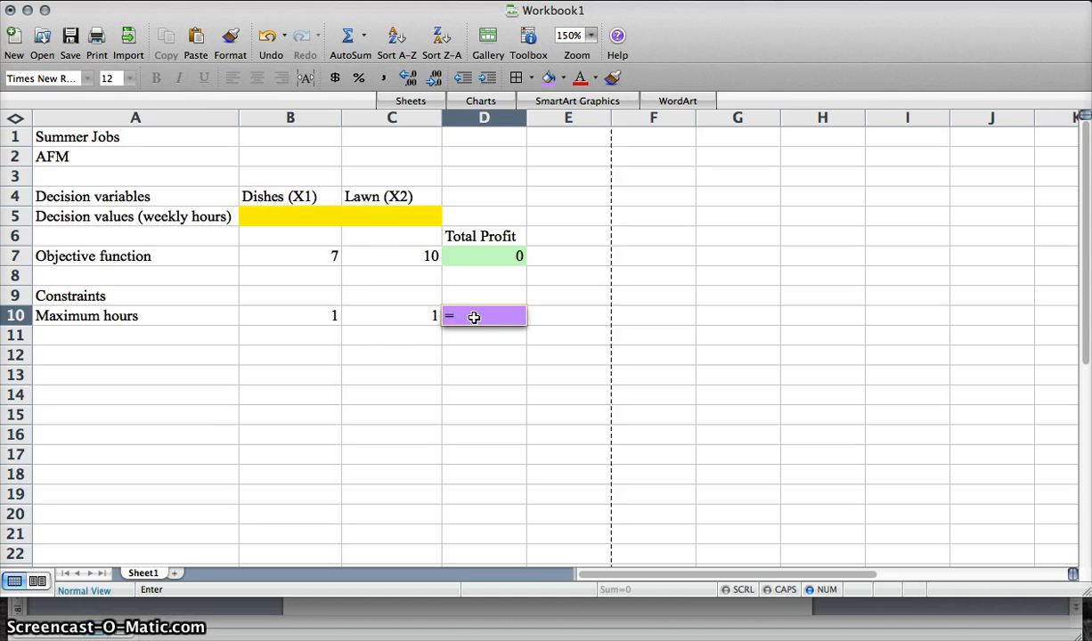
{"action": "left_click", "coordinate": [294, 318]}
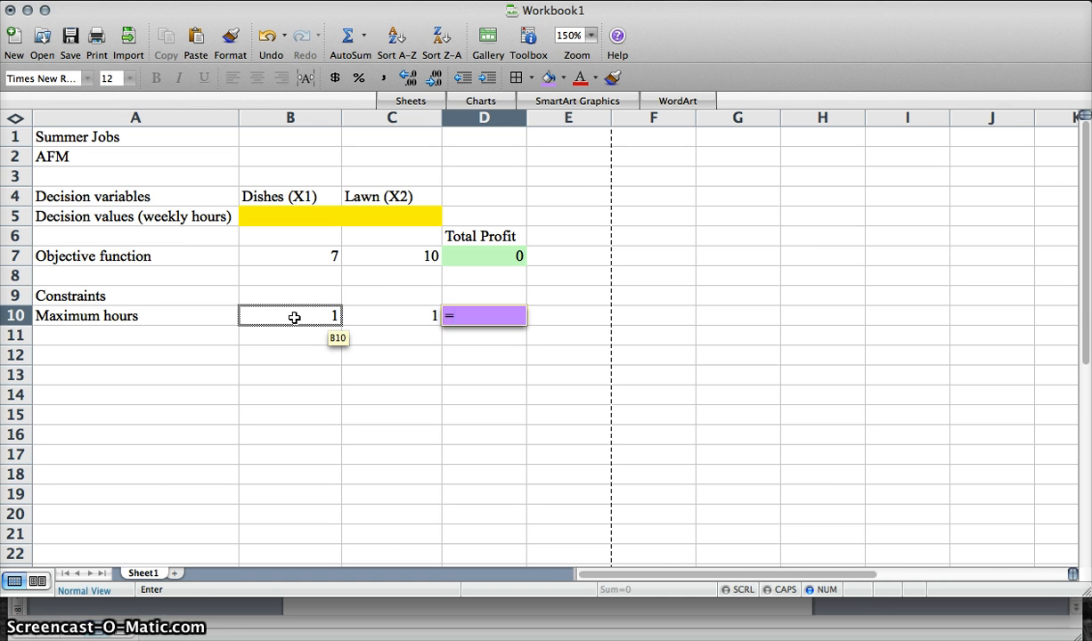
{"action": "left_click", "coordinate": [305, 317]}
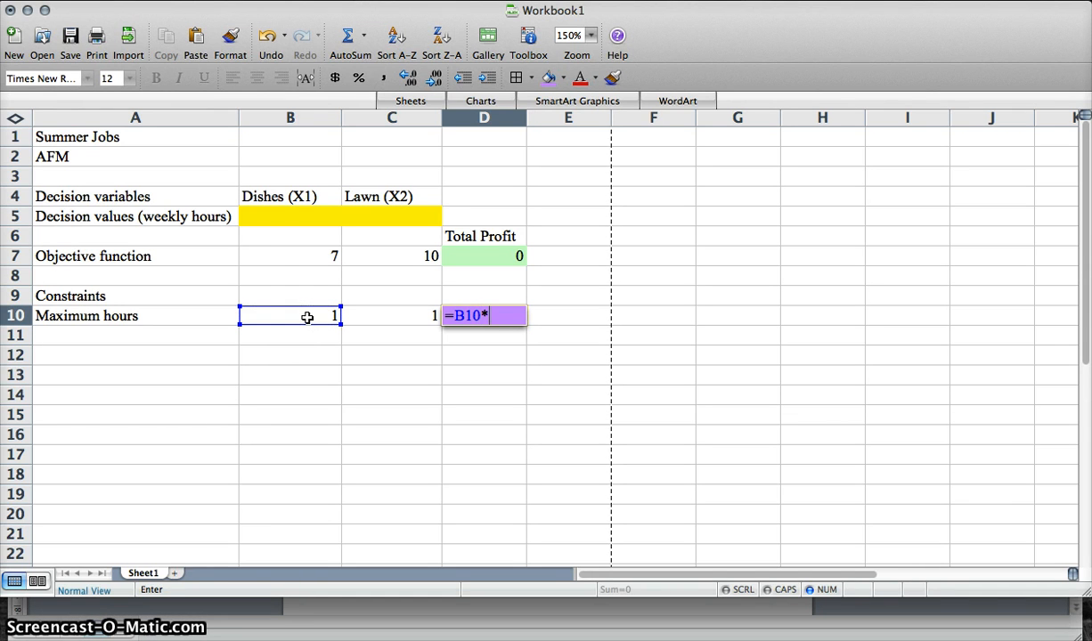
{"action": "left_click", "coordinate": [301, 216]}
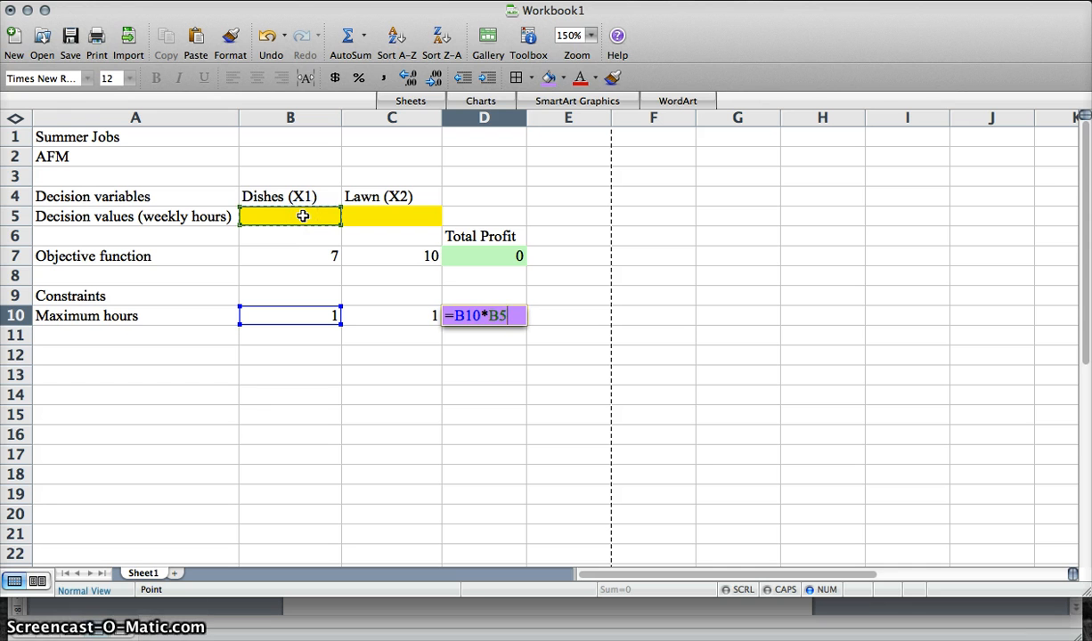
{"action": "left_click", "coordinate": [303, 216]}
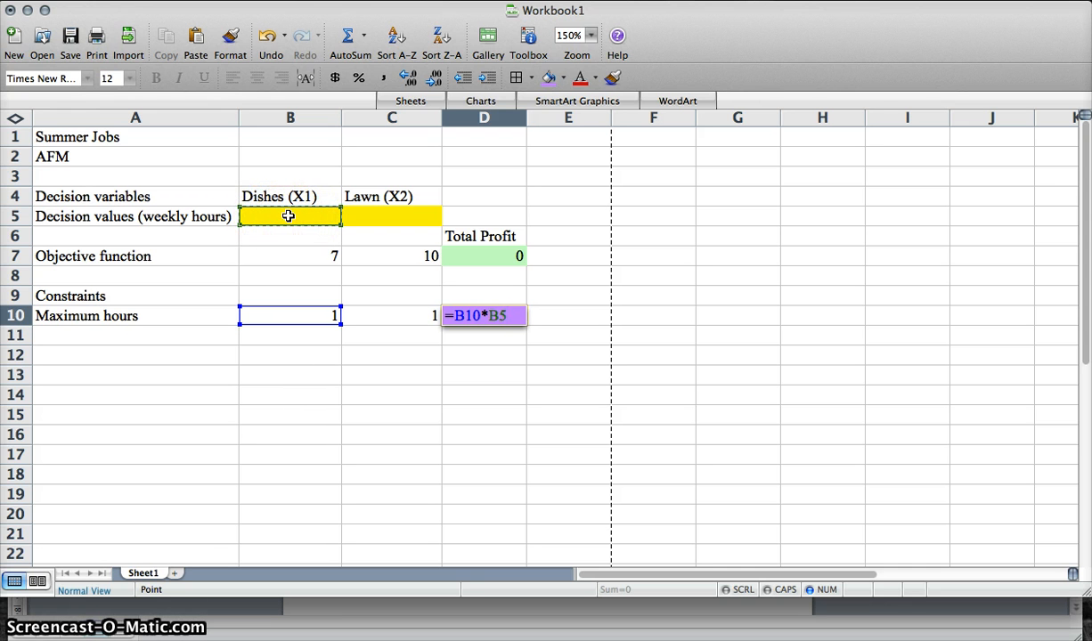
{"action": "type", "text": "+"}
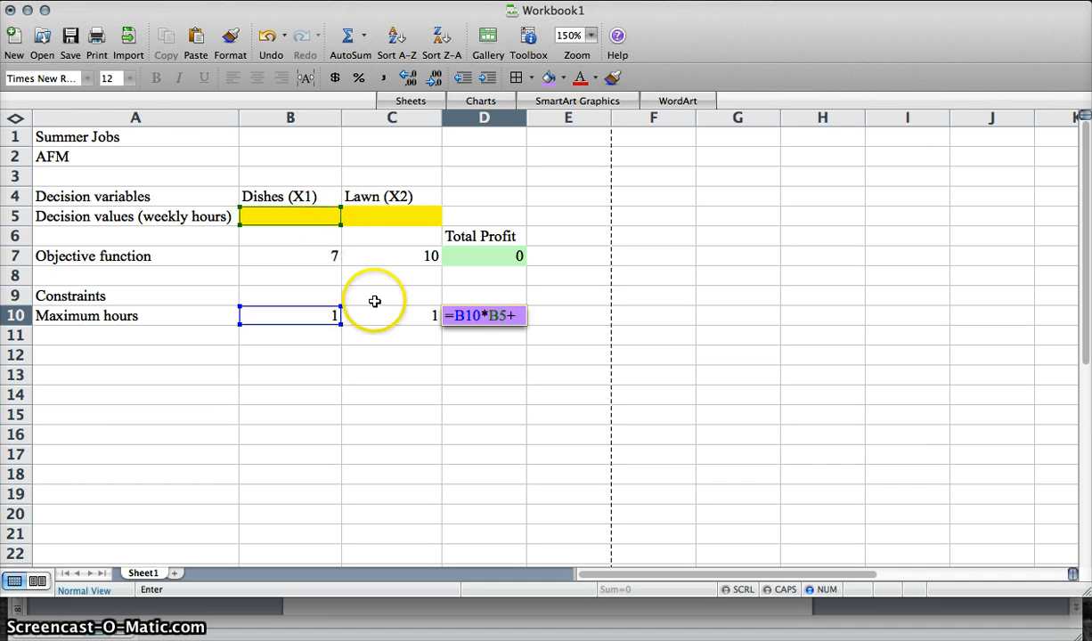
{"action": "left_click", "coordinate": [378, 315]}
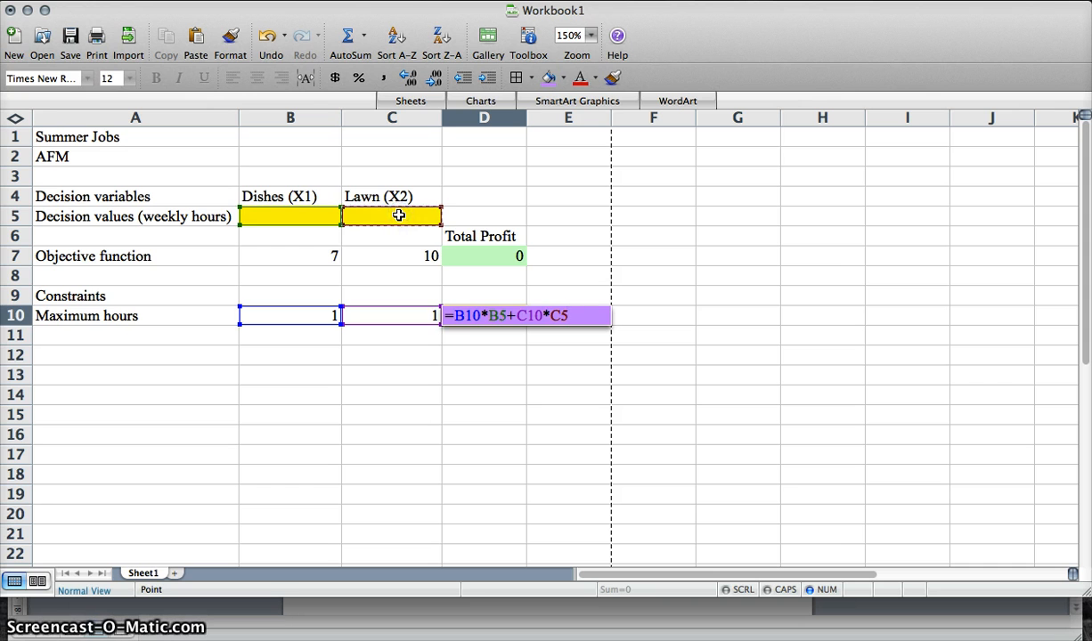
{"action": "key", "text": "Return"}
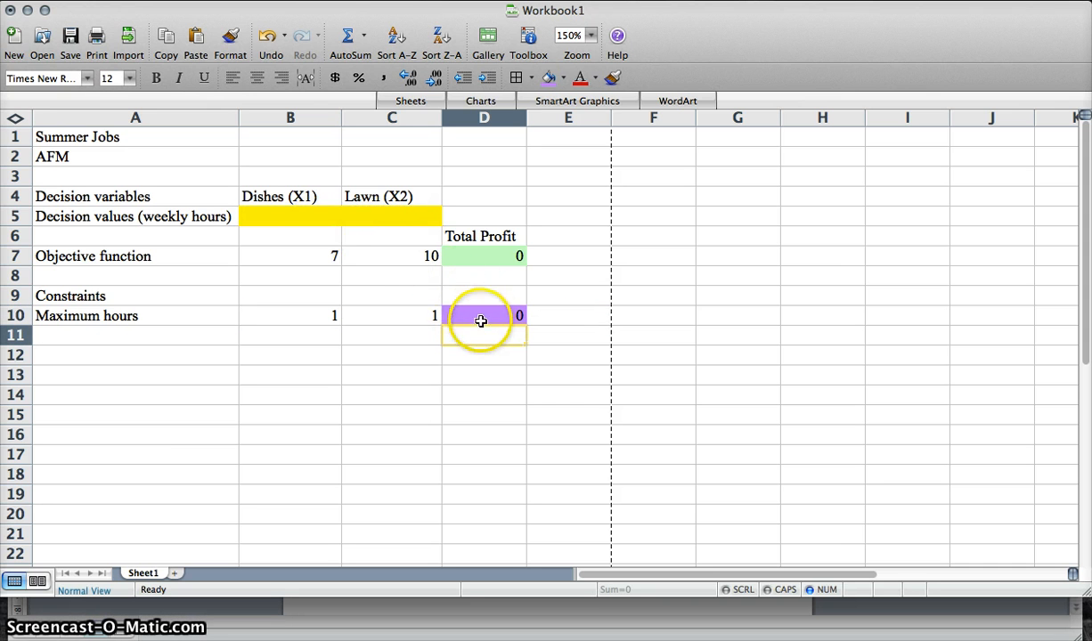
- Test the maximum hours formula by entering 1 in B5 and C5, then clear both decision values
{"action": "left_click", "coordinate": [314, 215]}
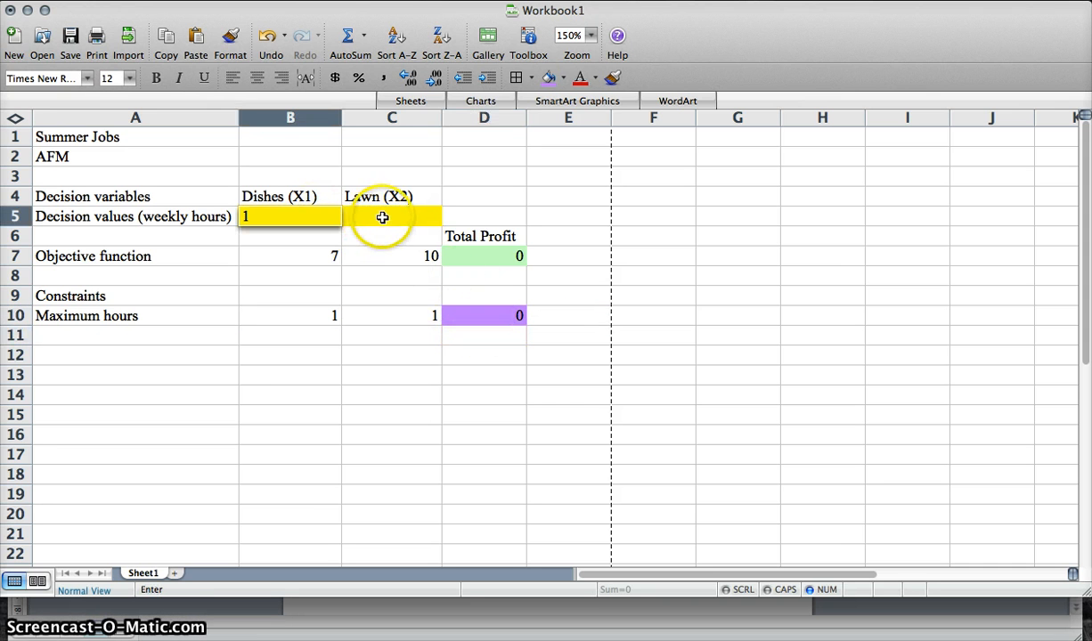
{"action": "left_click", "coordinate": [382, 218]}
{"action": "type", "text": "1"}
{"action": "key", "text": "Return"}
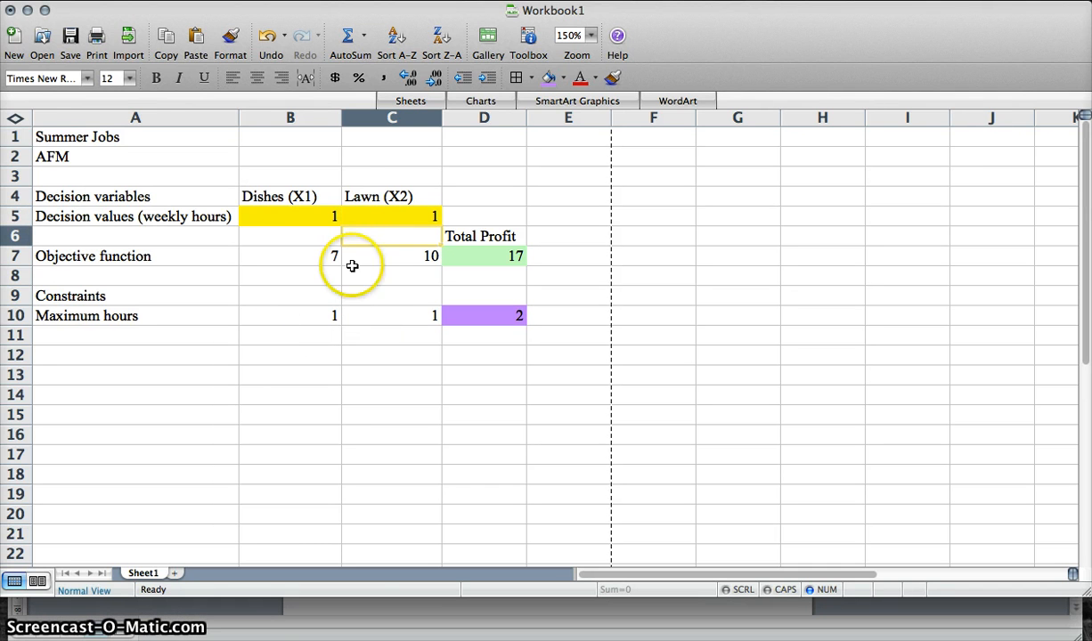
{"action": "left_click", "coordinate": [297, 216]}
{"action": "left_click", "coordinate": [384, 216]}
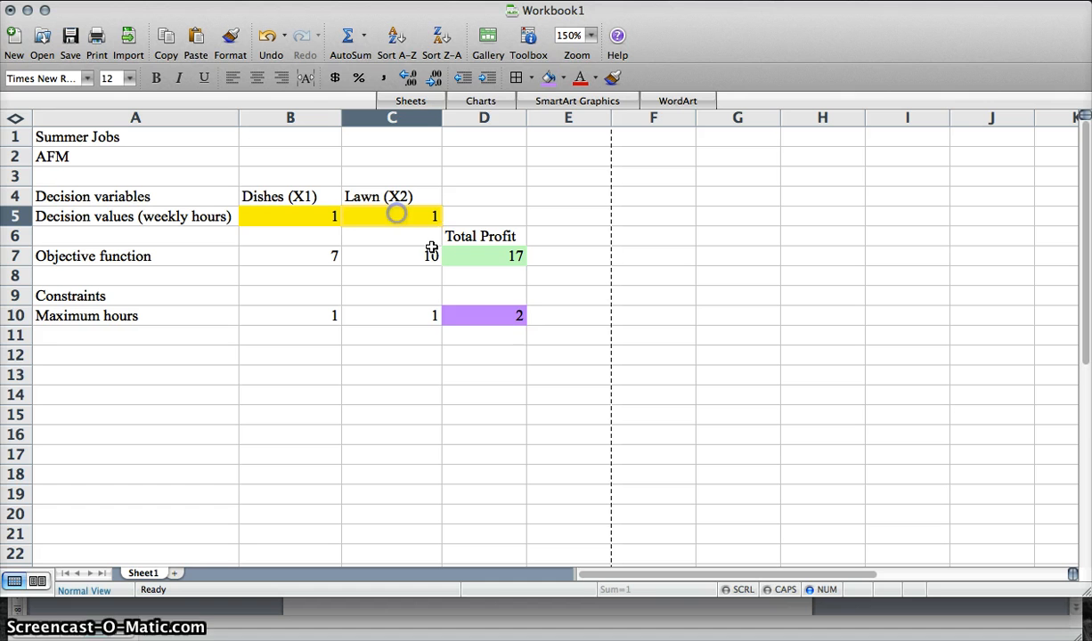
{"action": "left_click", "coordinate": [504, 320]}
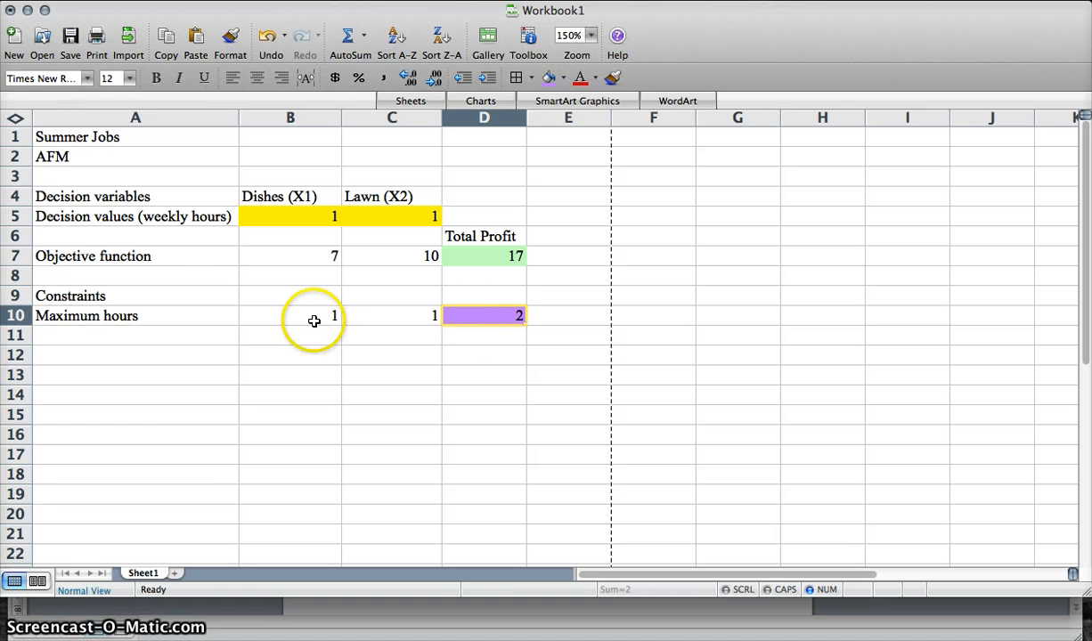
{"action": "left_click", "coordinate": [403, 215]}
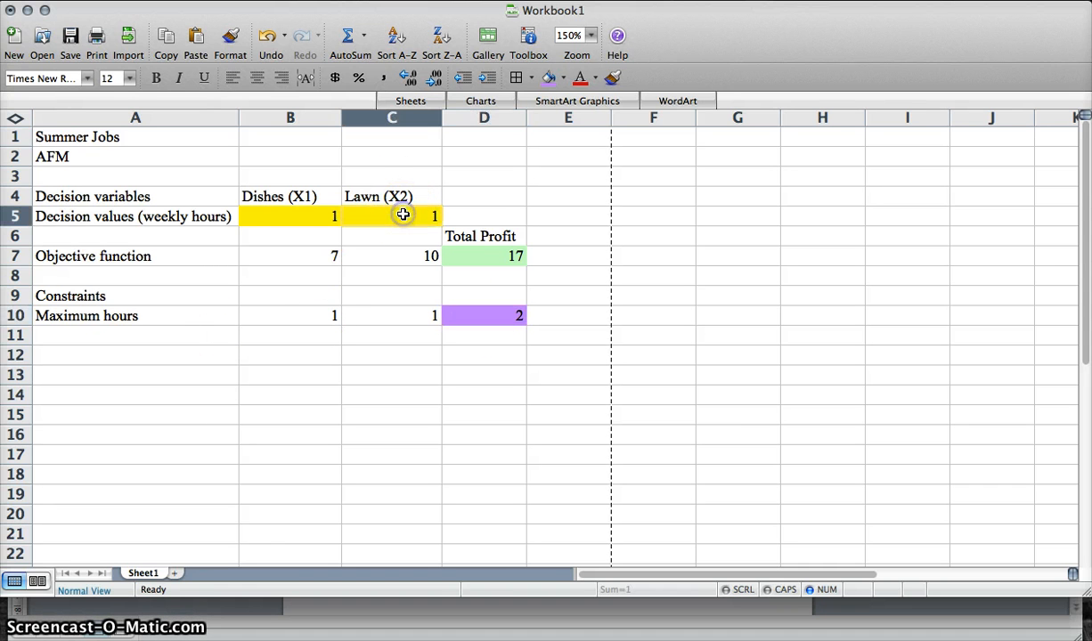
{"action": "key", "text": "BackSpace"}
{"action": "left_click", "coordinate": [282, 221]}
{"action": "key", "text": "BackSpace"}
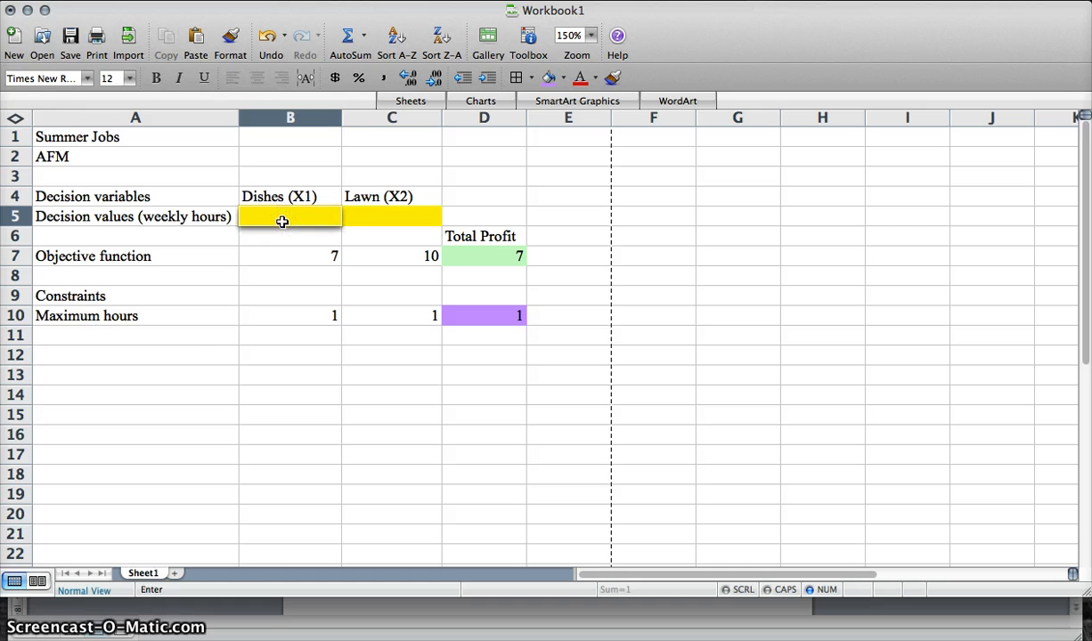
{"action": "key", "text": "Return"}
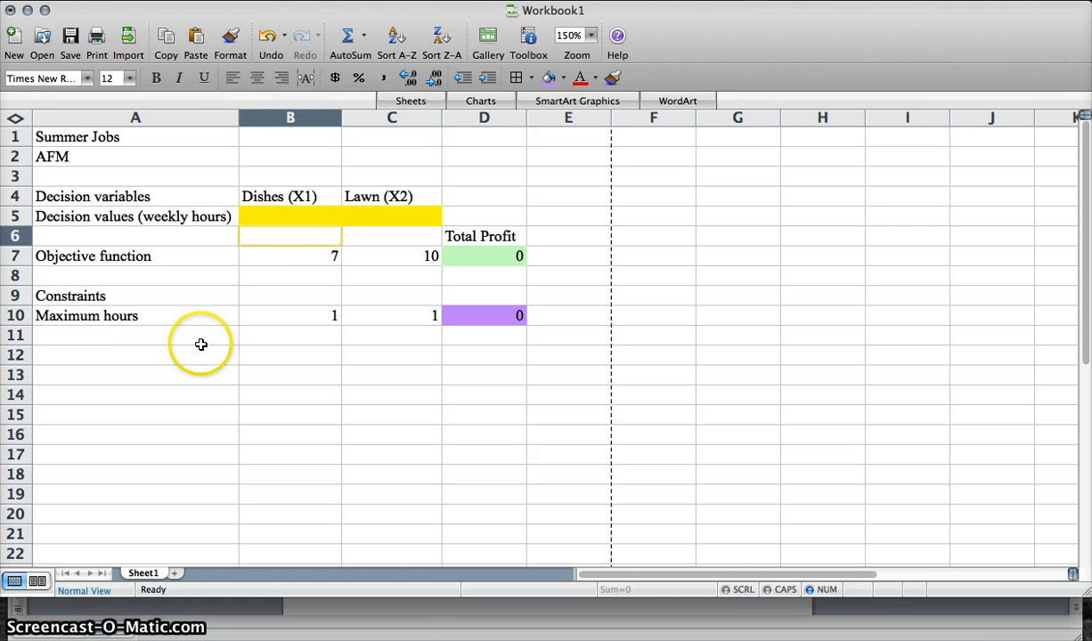
- Highlight the sentence about working at least 5 hours per week at the restaurant in the exercise document
{"action": "left_click", "coordinate": [411, 599]}
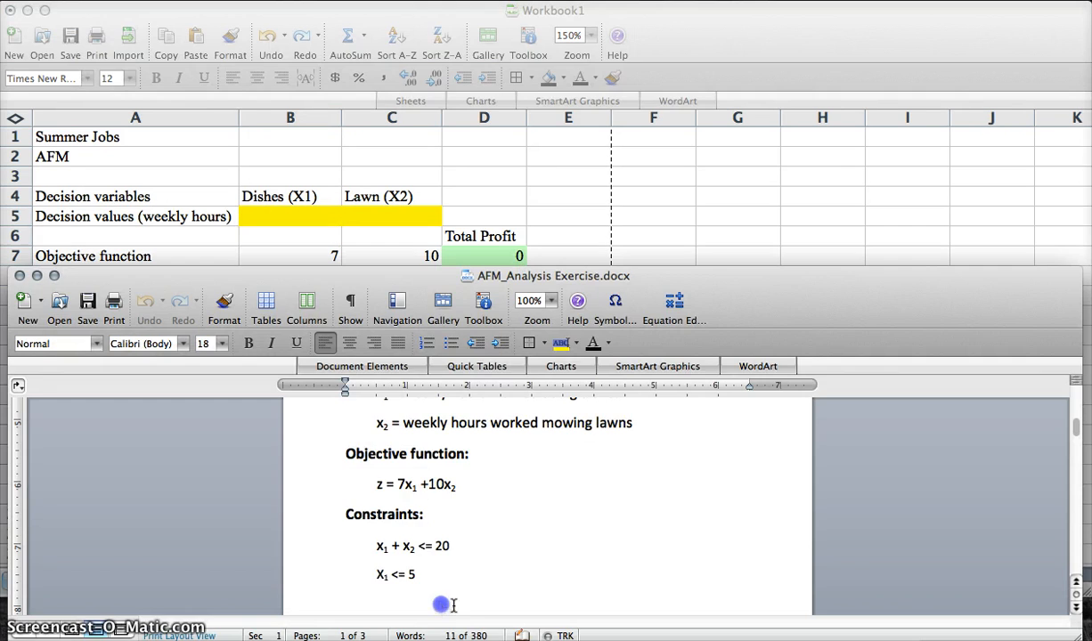
{"action": "scroll", "coordinate": [457, 539], "scroll_direction": "up", "scroll_amount": 3}
{"action": "scroll", "coordinate": [457, 540], "scroll_direction": "up", "scroll_amount": 4}
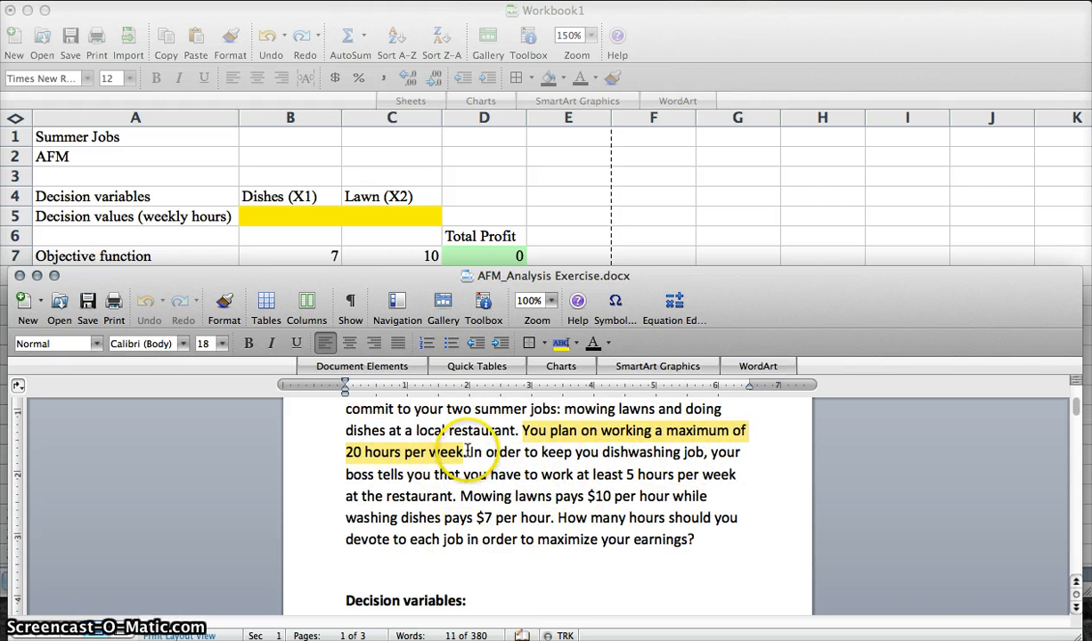
{"action": "left_click_drag", "start_coordinate": [468, 451], "coordinate": [512, 489]}
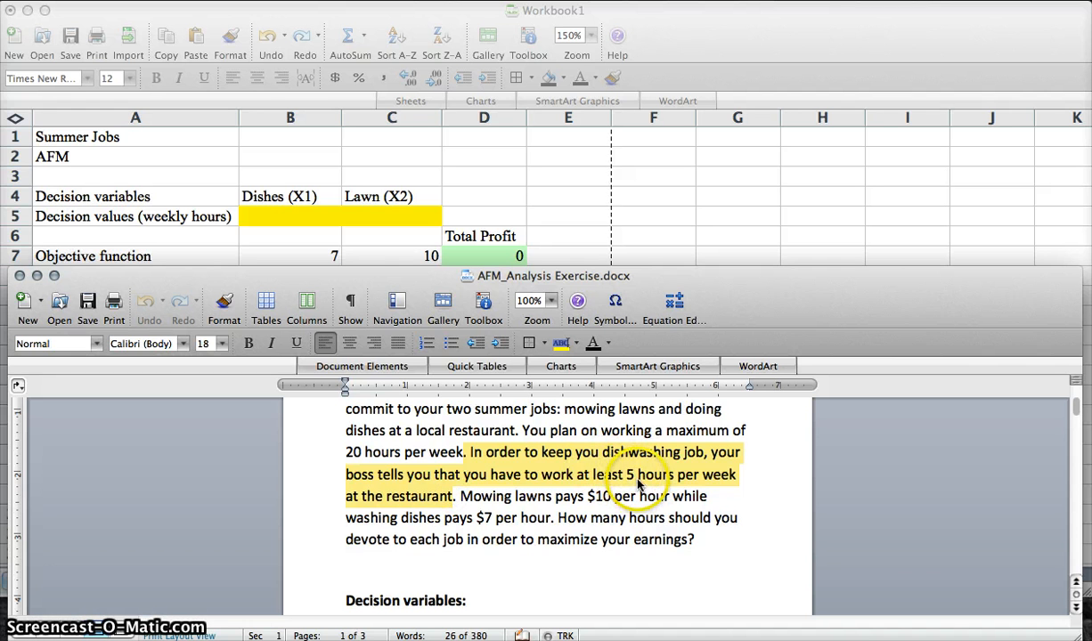
{"action": "scroll", "coordinate": [637, 482], "scroll_direction": "down", "scroll_amount": 5}
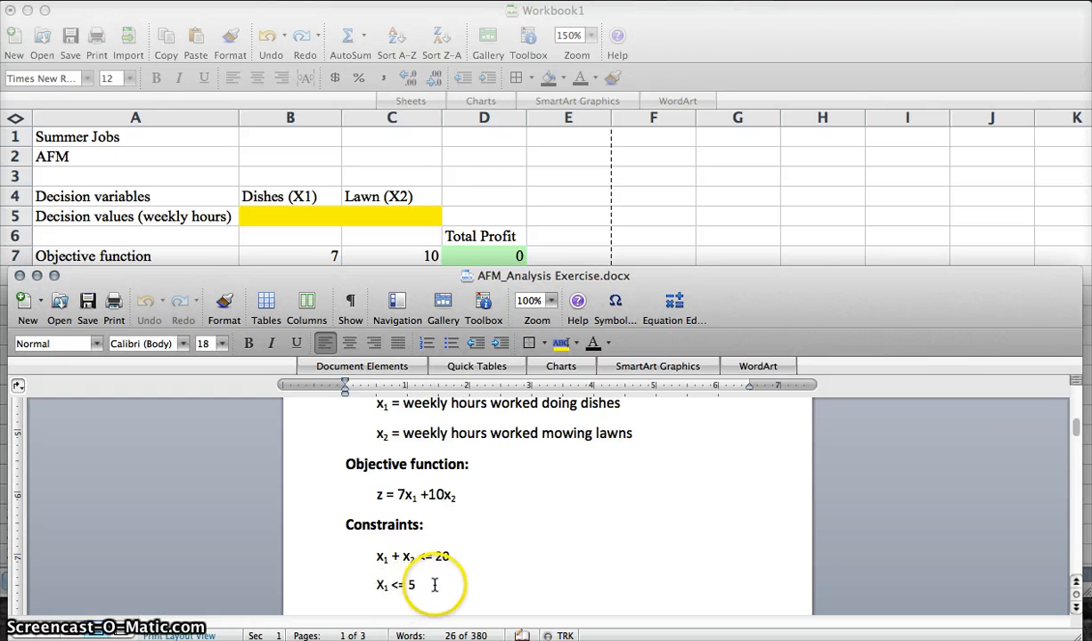
{"action": "left_click", "coordinate": [385, 237]}
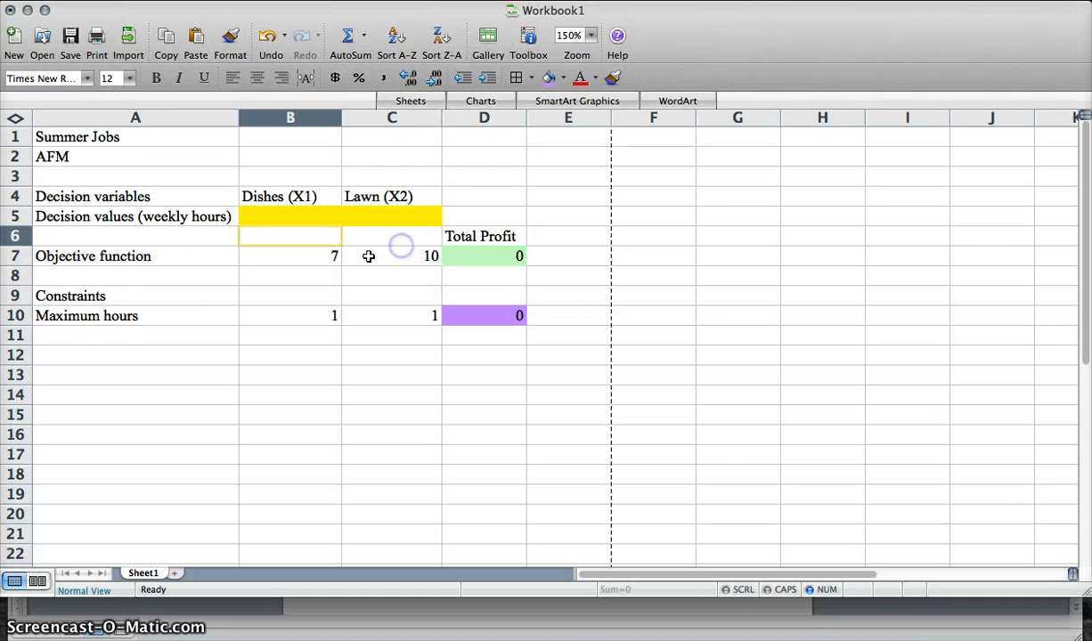
- Enter the label Minimum dishwashing in cell A11
{"action": "left_click", "coordinate": [104, 335]}
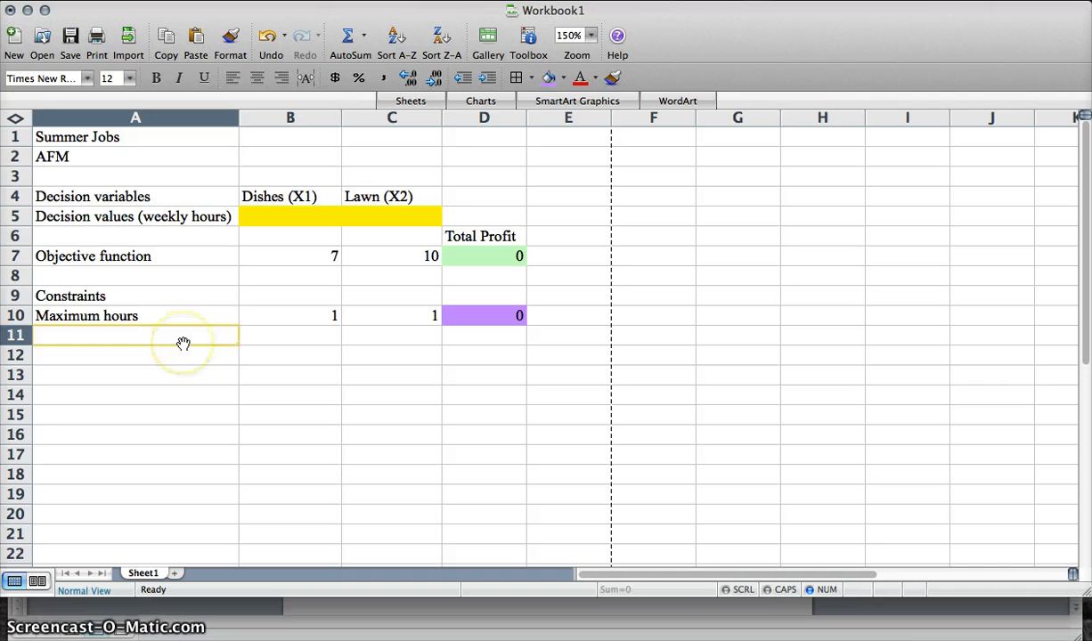
{"action": "type", "text": "Minimum"}
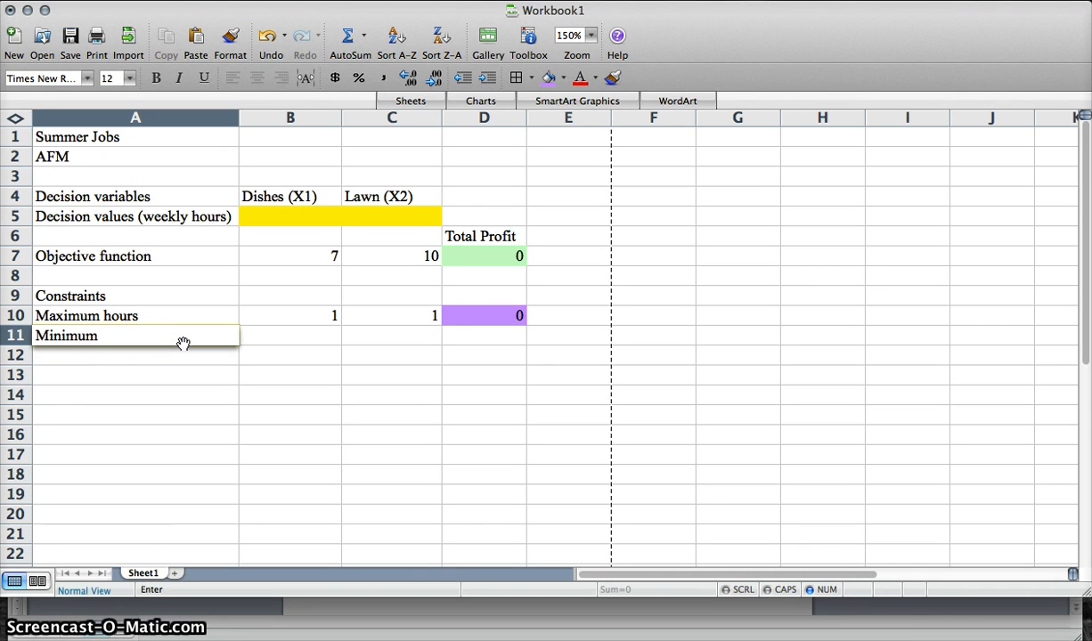
{"action": "type", "text": " dishwashing"}
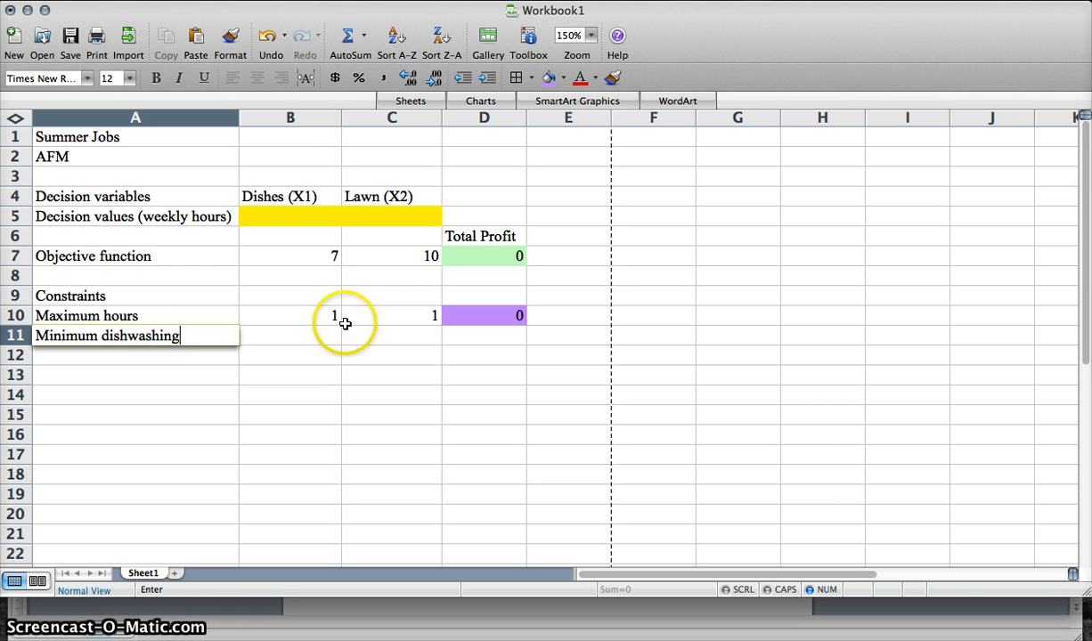
{"action": "left_click", "coordinate": [311, 331]}
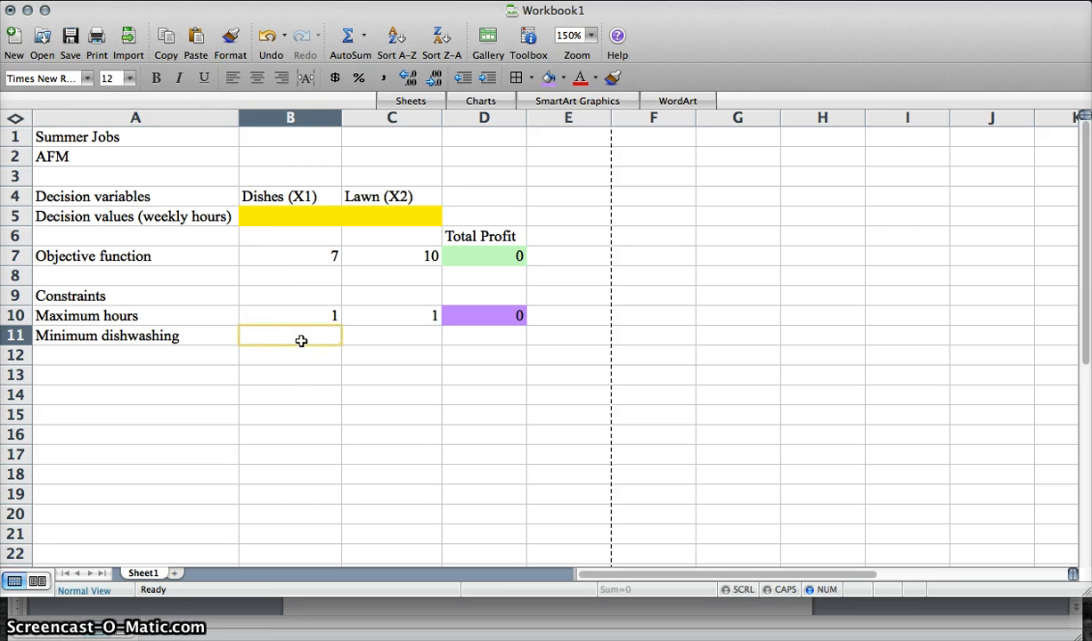
- Enter the minimum dishwashing coefficients 0 in C11 and 1 in B11, checking the exercise document
{"action": "left_click", "coordinate": [380, 339]}
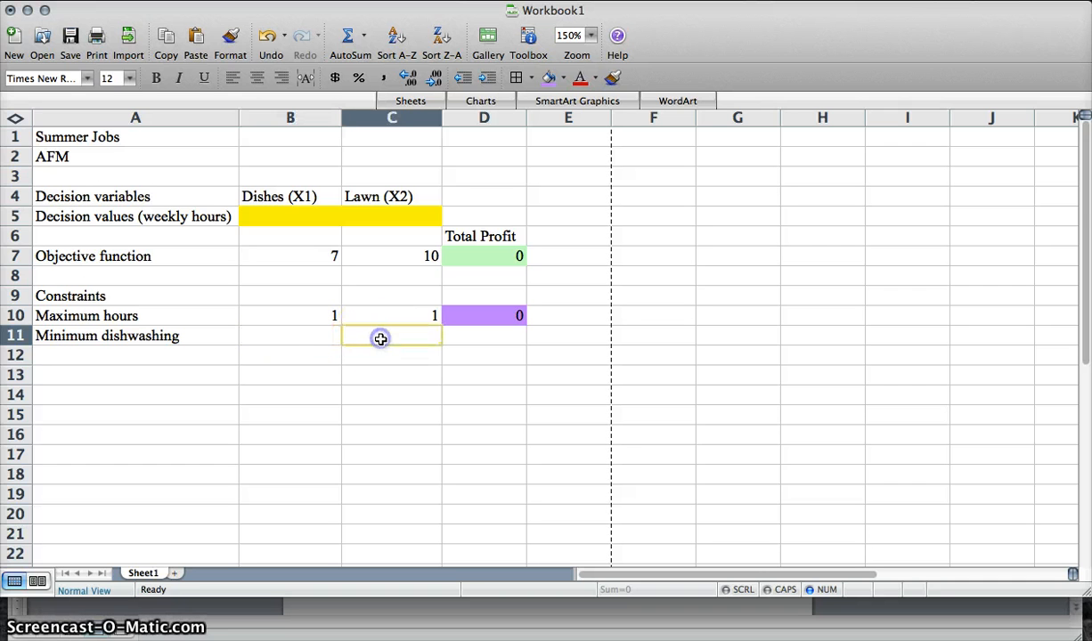
{"action": "left_click", "coordinate": [299, 337]}
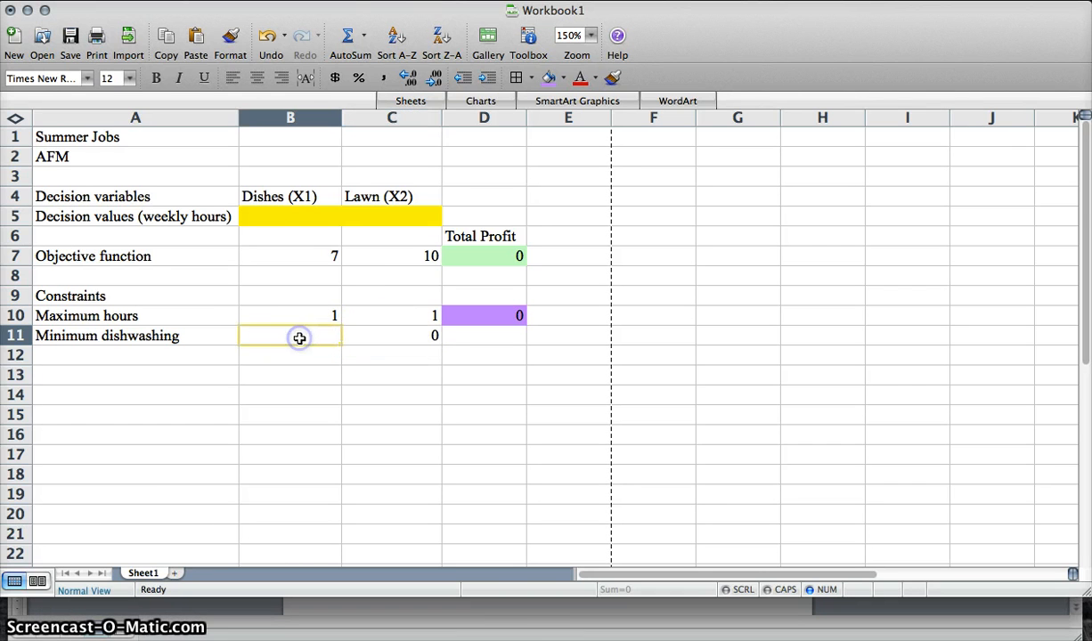
{"action": "left_click", "coordinate": [525, 614]}
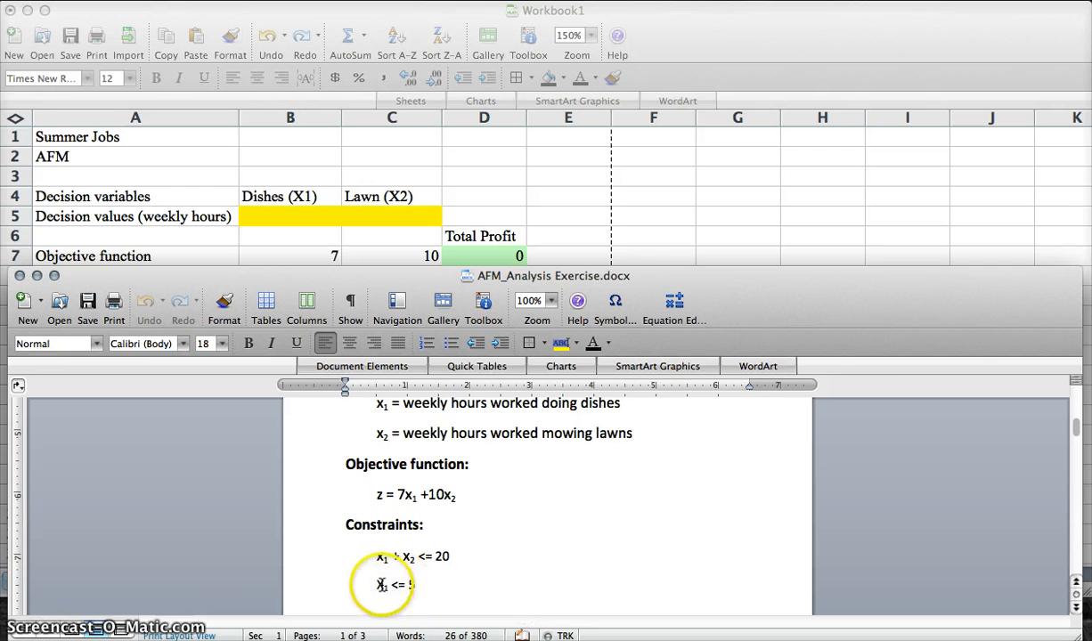
{"action": "left_click", "coordinate": [381, 214]}
{"action": "type", "text": "1"}
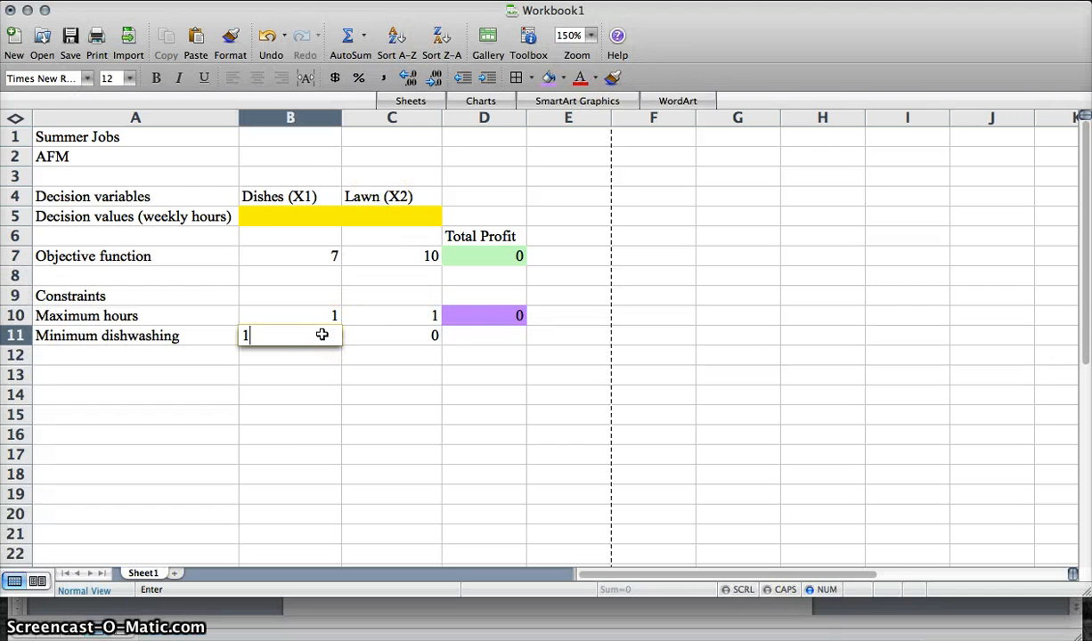
{"action": "key", "text": "Return"}
- Enter the formula =B11*B5+C11*C5 in cell D11 to total the dishwashing hours
{"action": "left_click", "coordinate": [505, 337]}
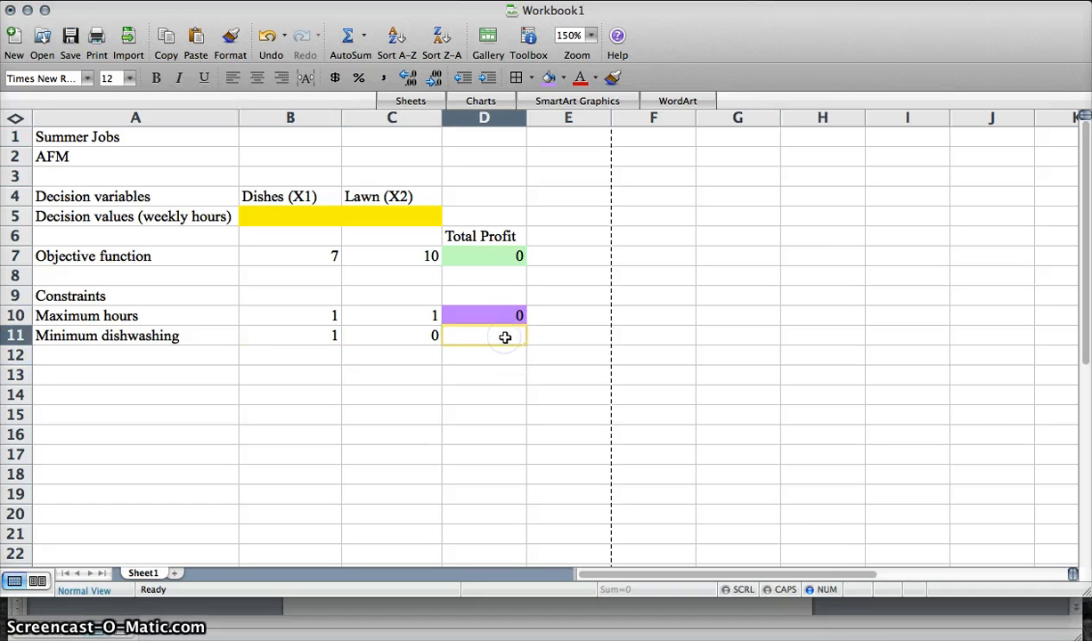
{"action": "type", "text": "="}
{"action": "left_click", "coordinate": [390, 334]}
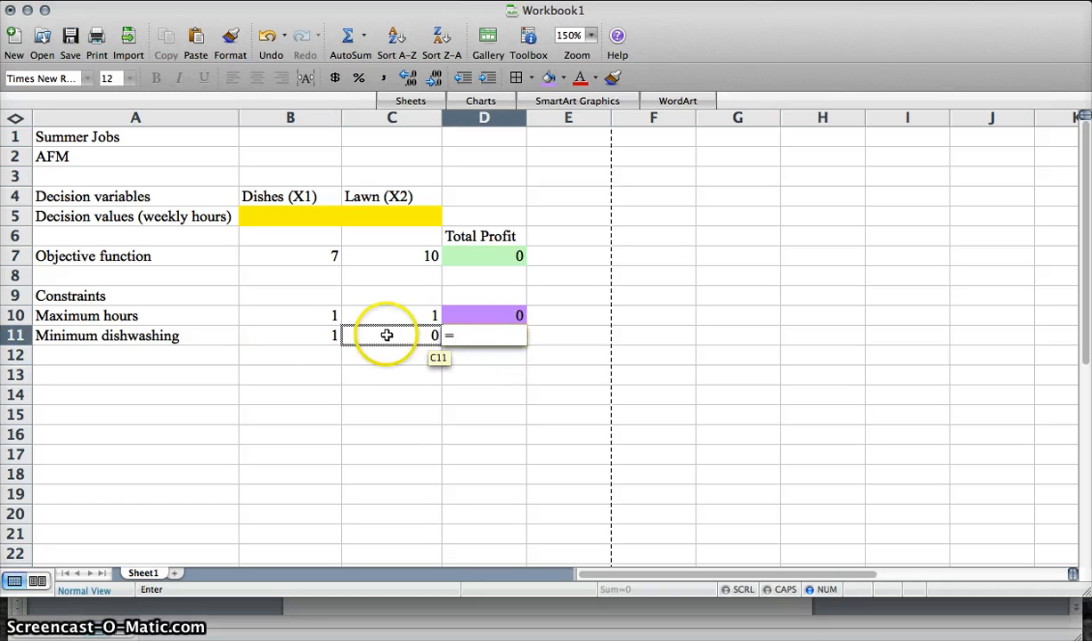
{"action": "left_click", "coordinate": [289, 334]}
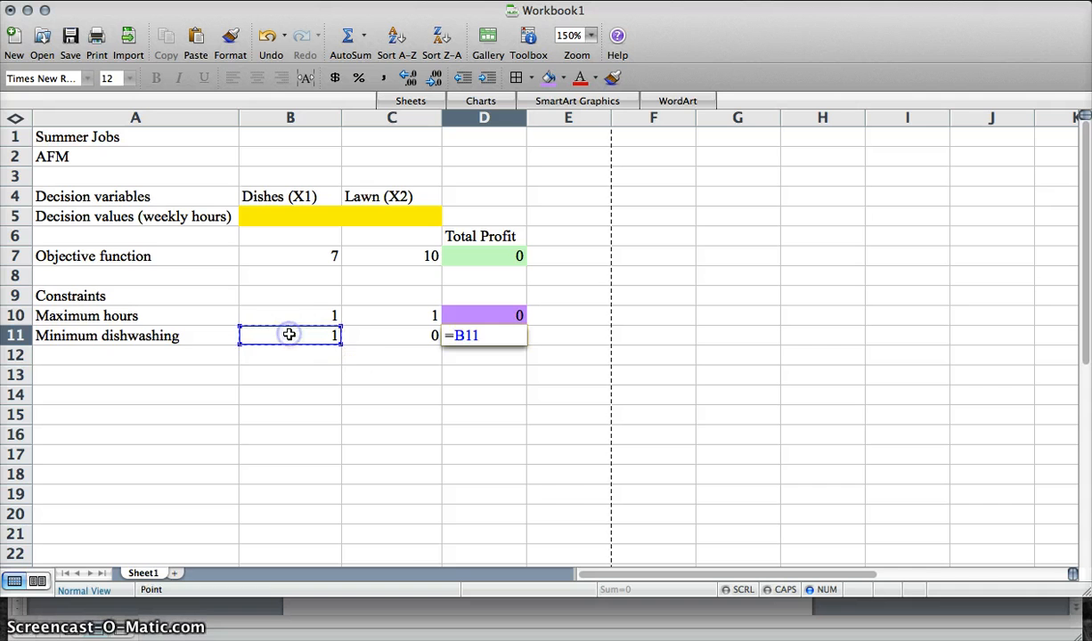
{"action": "scroll", "coordinate": [272, 246], "scroll_direction": "right", "scroll_amount": 1}
{"action": "scroll", "coordinate": [259, 231], "scroll_direction": "left", "scroll_amount": 1}
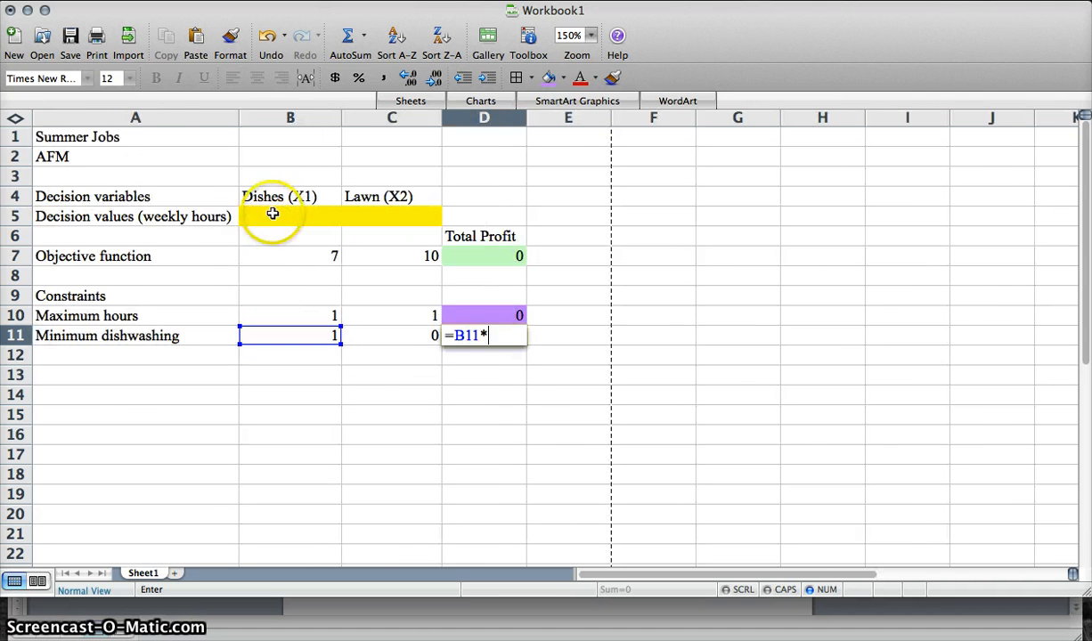
{"action": "left_click", "coordinate": [397, 331]}
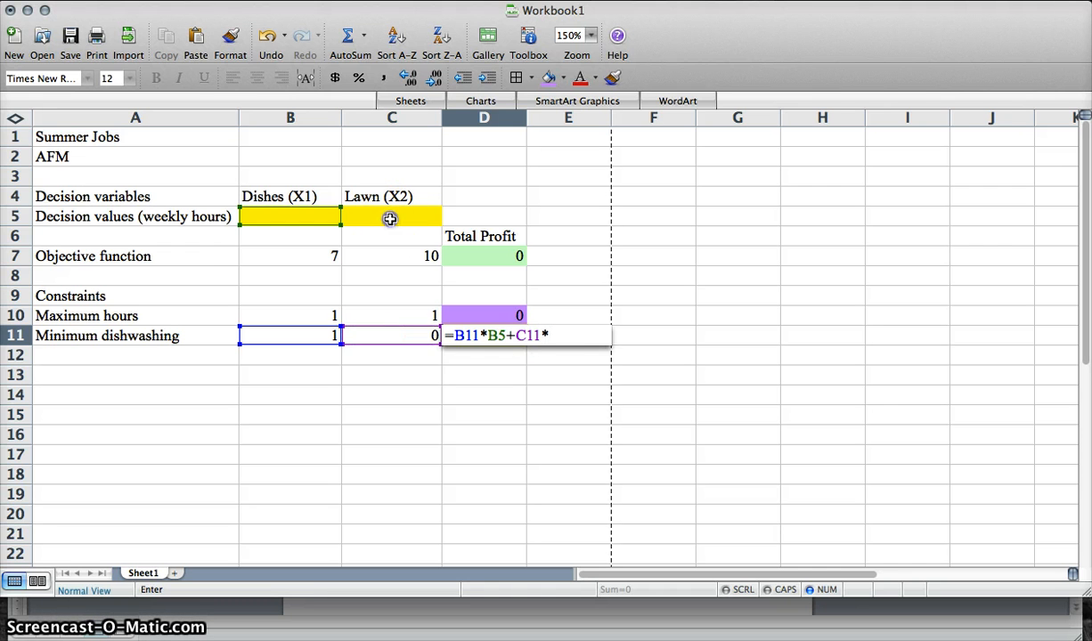
{"action": "key", "text": "Return"}
- Fill cell D11 with the same purple shading as D10
{"action": "left_click", "coordinate": [481, 336]}
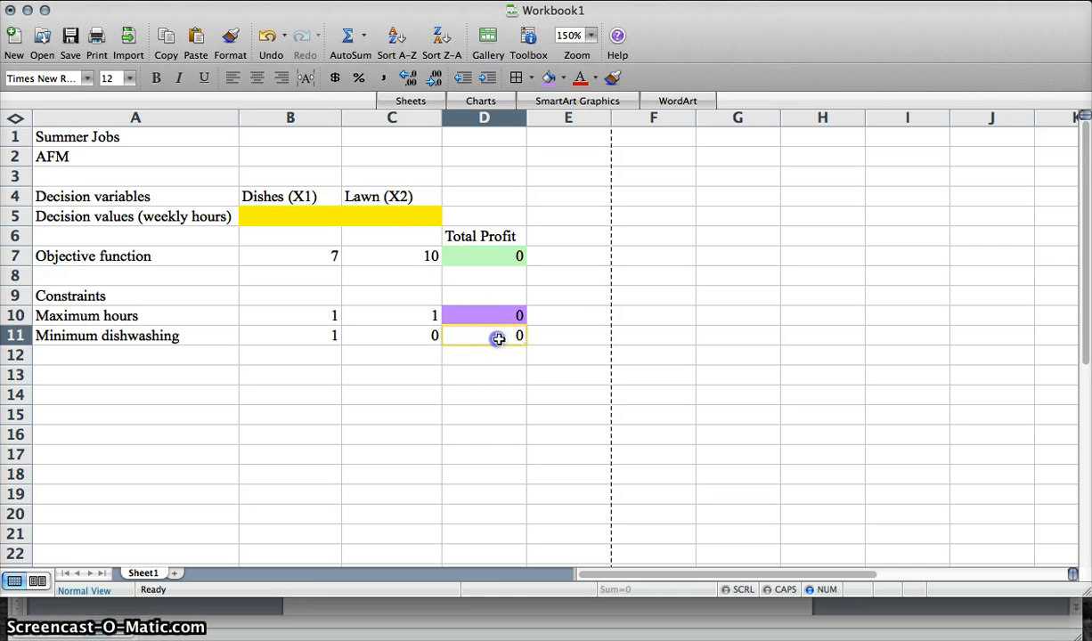
{"action": "left_click", "coordinate": [549, 78]}
{"action": "left_click", "coordinate": [571, 318]}
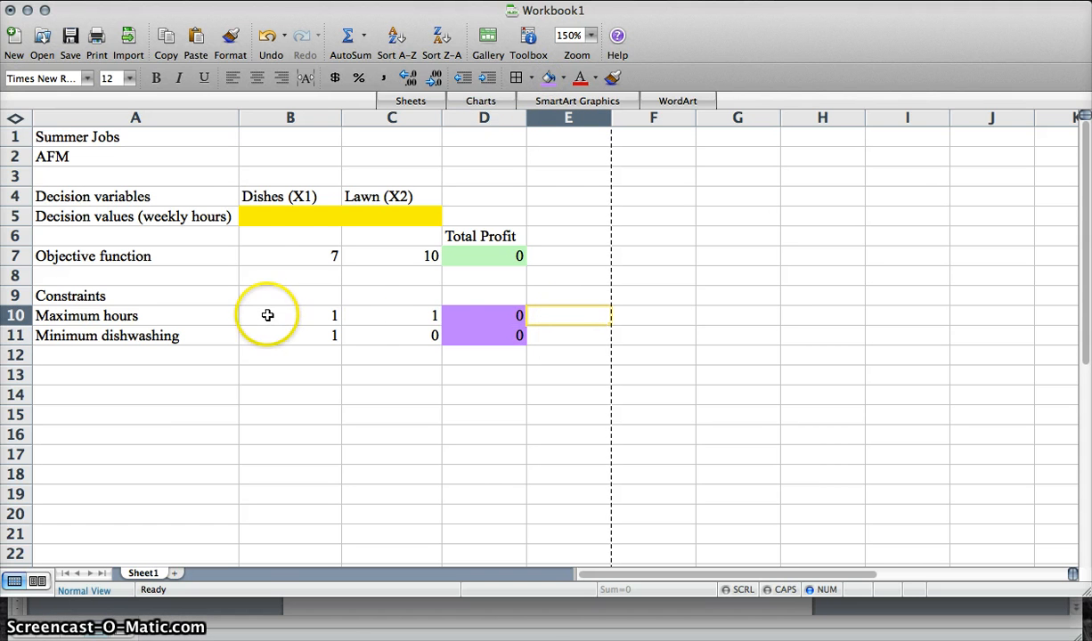
- Enter the sign <= in E10 and the limit 20 in F10 for the maximum hours constraint
{"action": "left_click", "coordinate": [539, 606]}
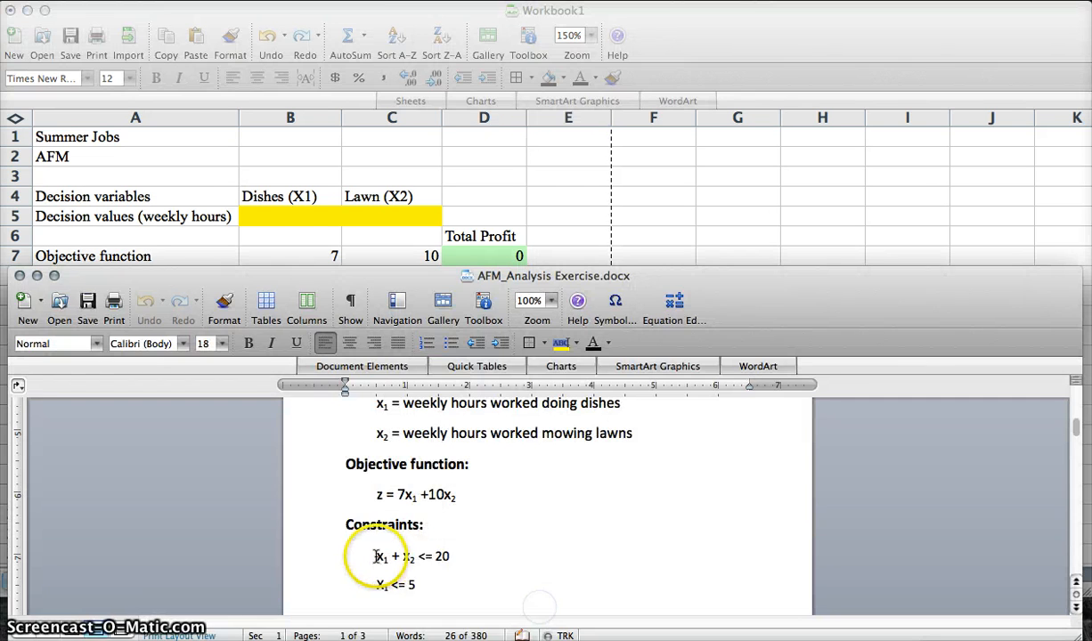
{"action": "left_click", "coordinate": [476, 194]}
{"action": "left_click", "coordinate": [493, 318]}
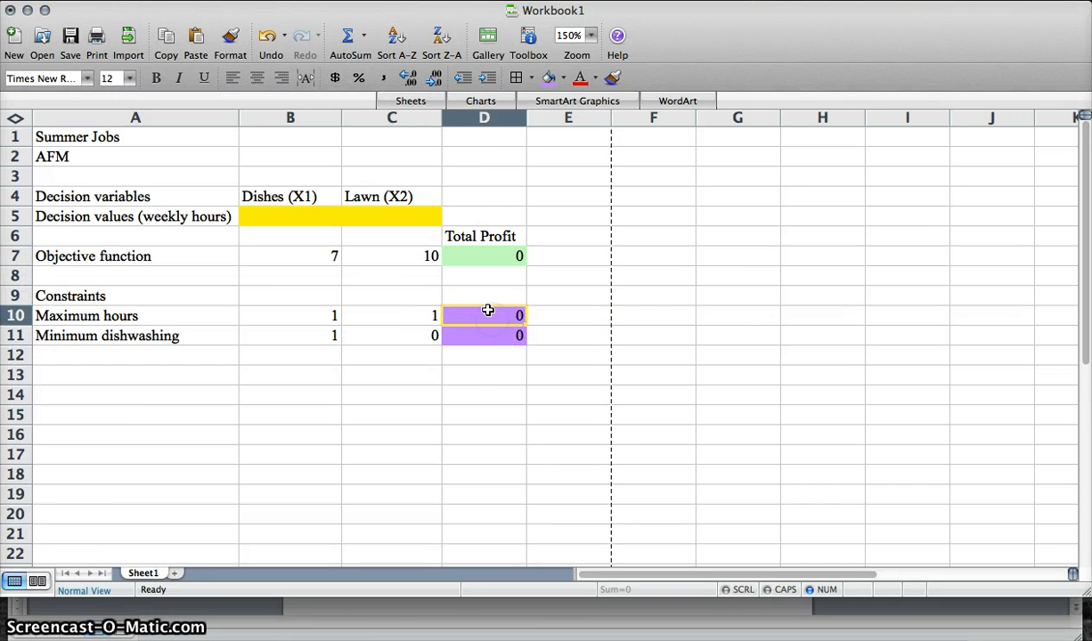
{"action": "left_click", "coordinate": [597, 316]}
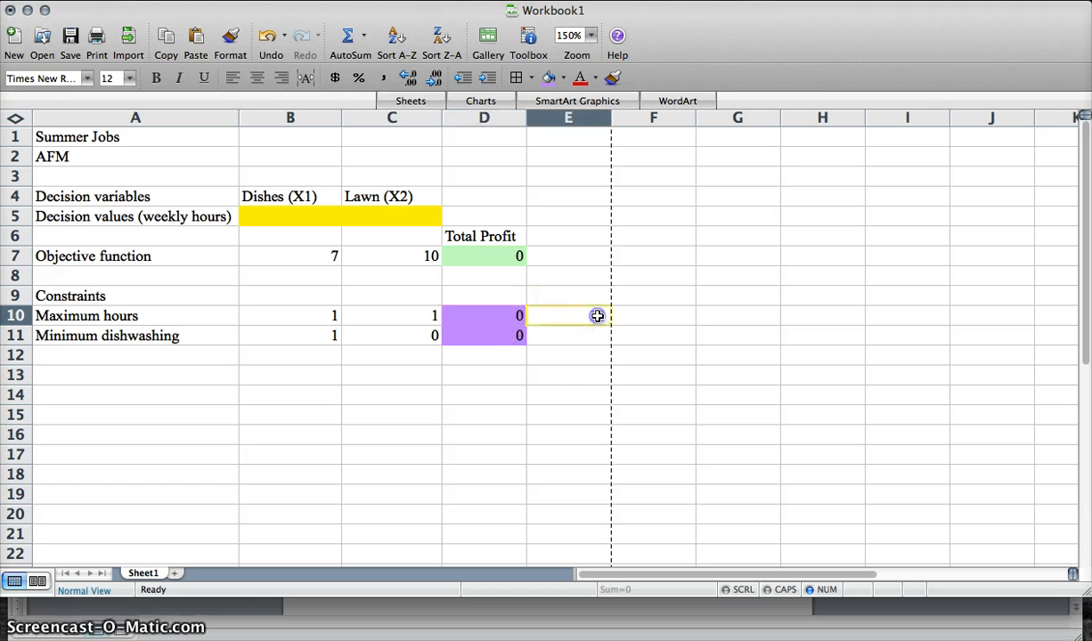
{"action": "type", "text": "<="}
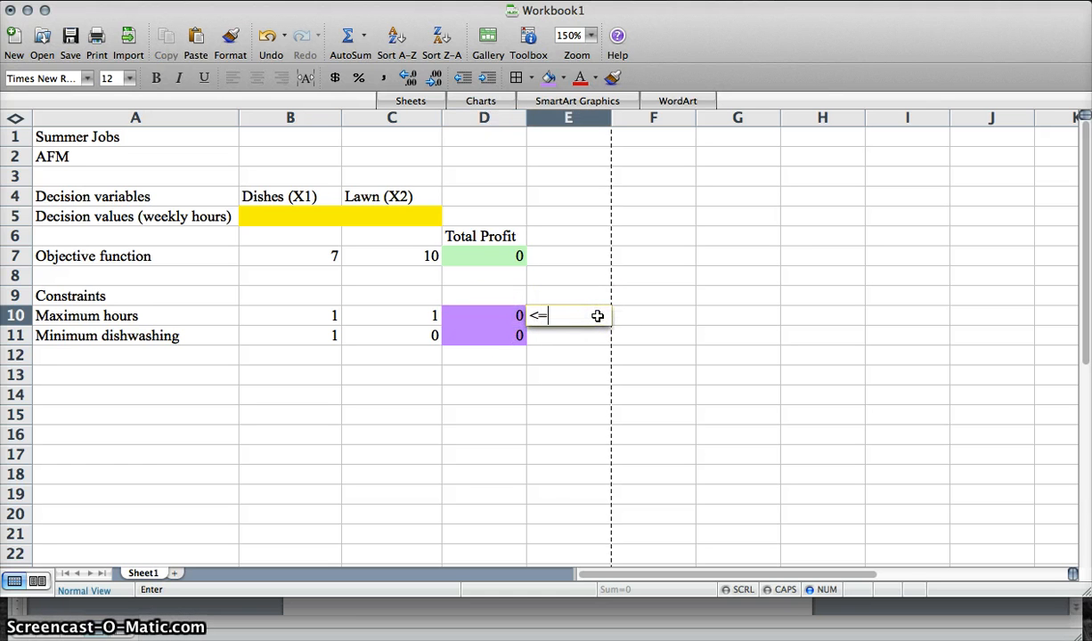
{"action": "left_click", "coordinate": [622, 316]}
{"action": "type", "text": "20"}
{"action": "key", "text": "Return"}
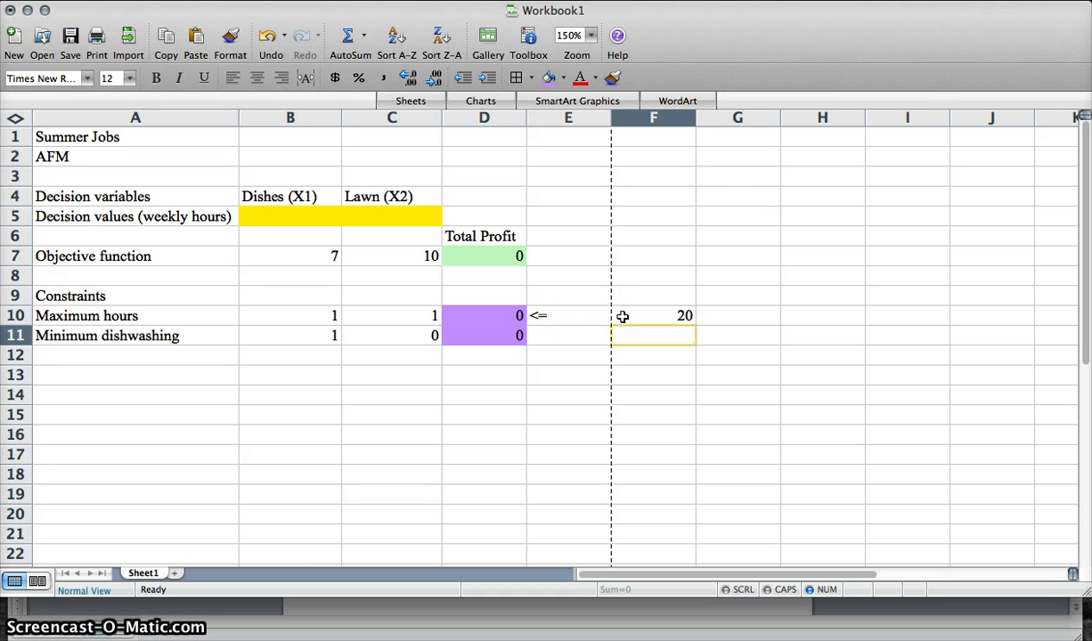
- Check the document's constraints, then enter >= in E11 and 5 in F11 for minimum dishwashing
{"action": "left_click", "coordinate": [477, 609]}
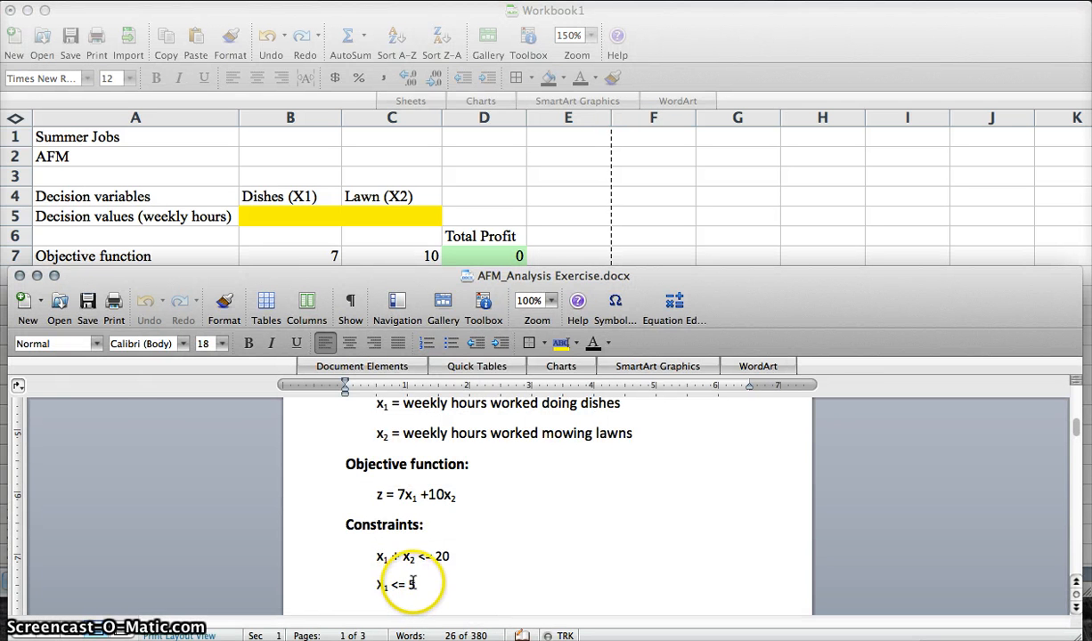
{"action": "scroll", "coordinate": [412, 580], "scroll_direction": "down", "scroll_amount": 1}
{"action": "scroll", "coordinate": [413, 581], "scroll_direction": "down", "scroll_amount": 2}
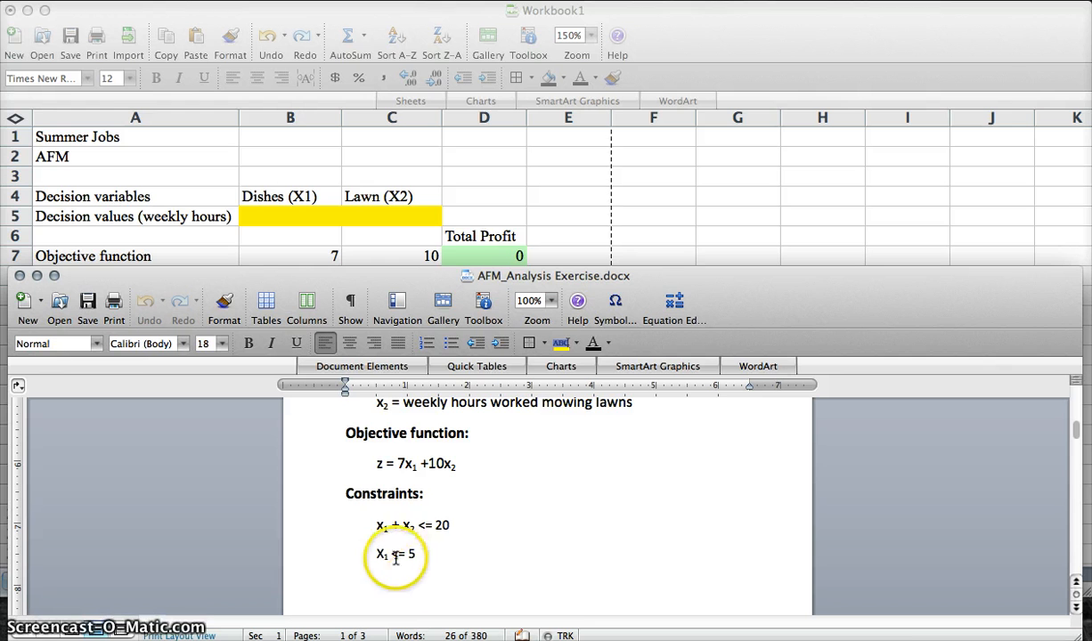
{"action": "scroll", "coordinate": [432, 556], "scroll_direction": "down", "scroll_amount": 1}
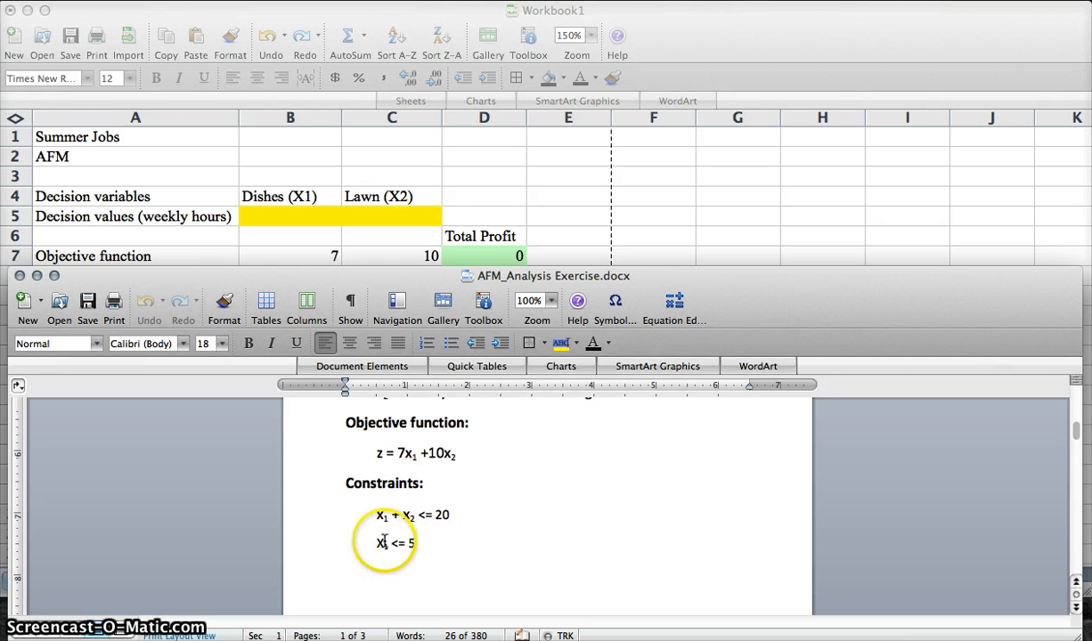
{"action": "left_click", "coordinate": [588, 151]}
{"action": "left_click", "coordinate": [558, 337]}
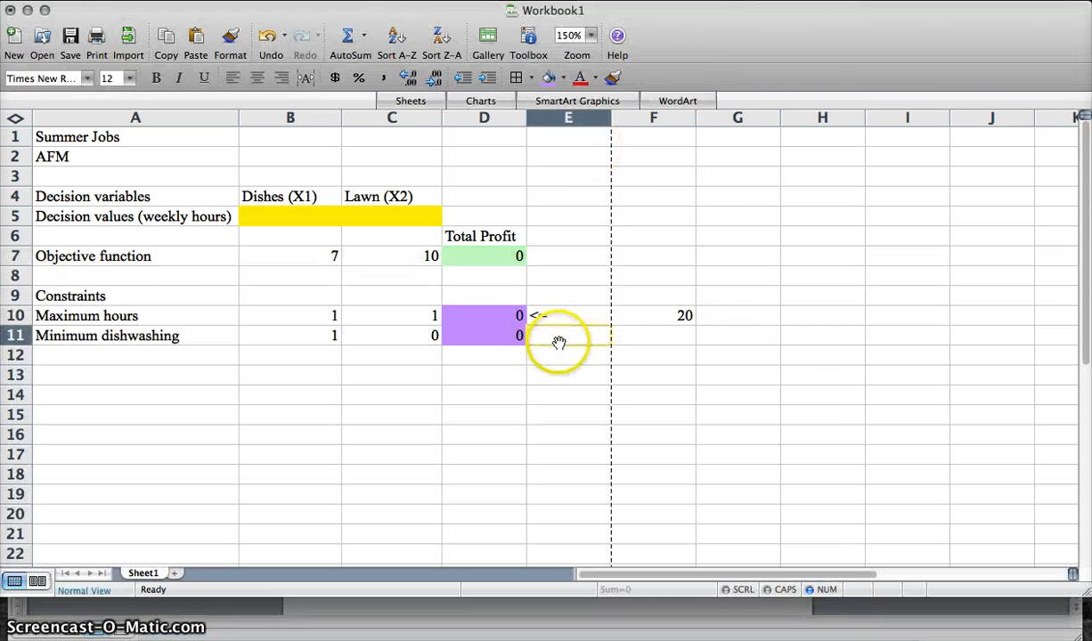
{"action": "type", "text": ">="}
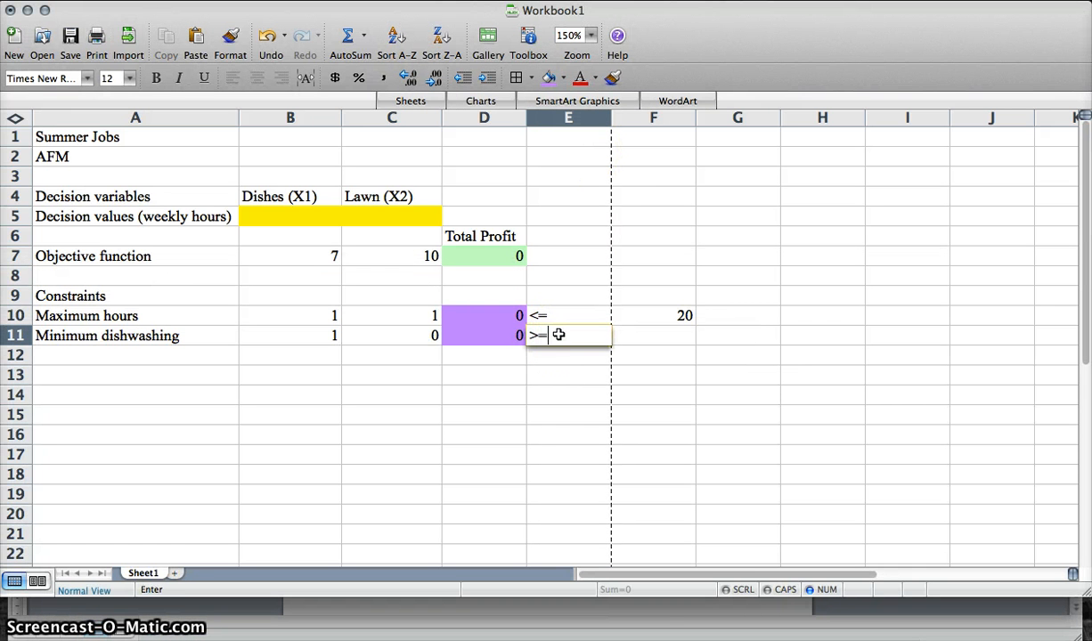
{"action": "key", "text": "Tab"}
{"action": "type", "text": "5"}
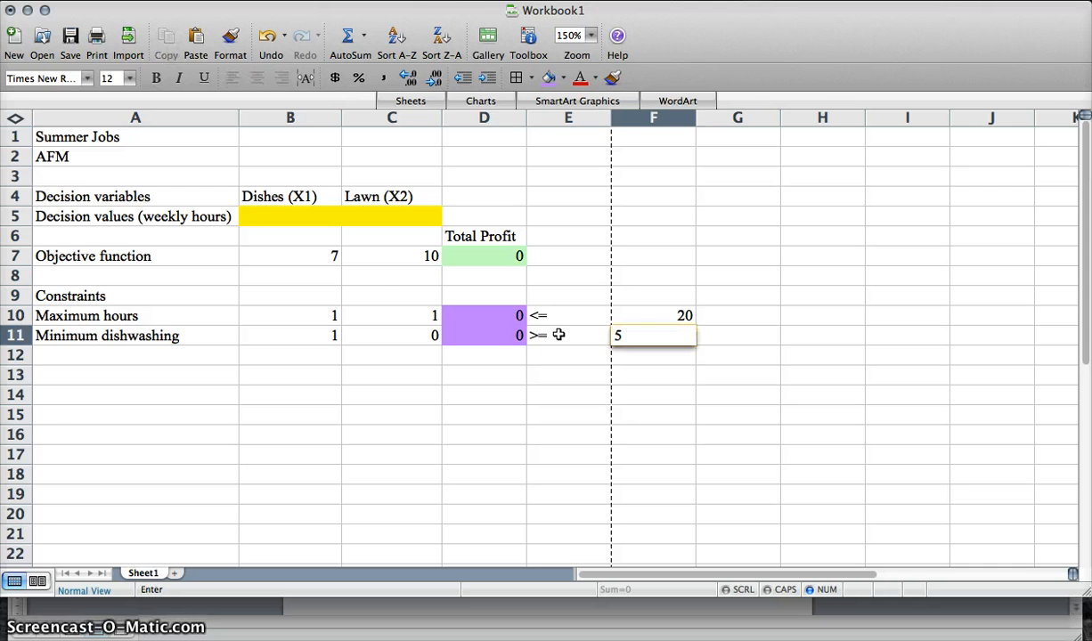
{"action": "key", "text": "Return"}
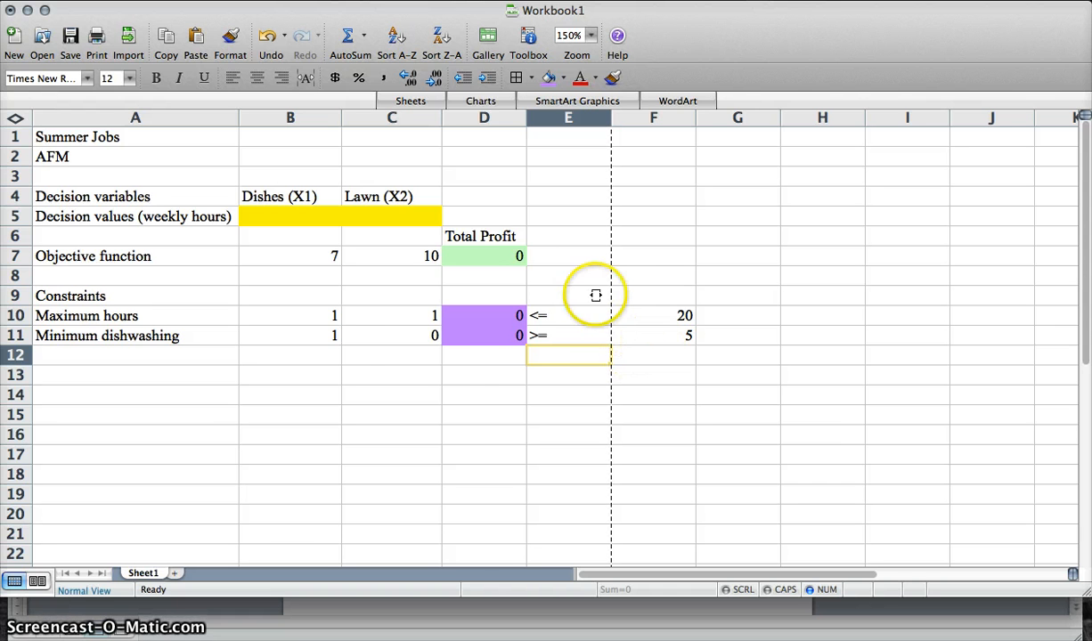
- Open Solver and set the target cell to the total profit in D7
{"action": "left_click", "coordinate": [496, 256]}
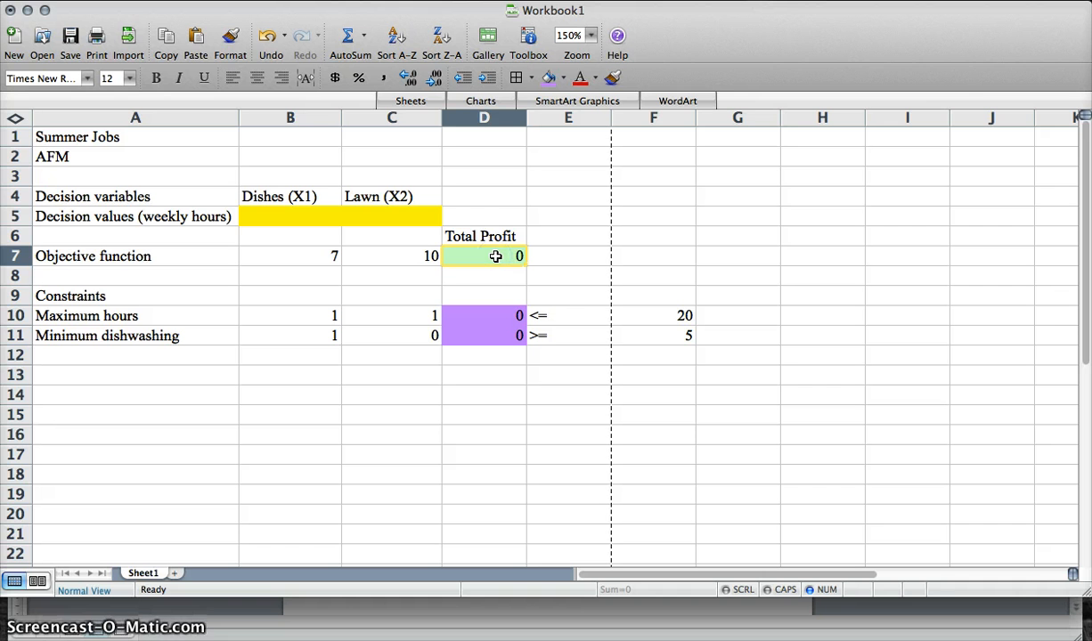
{"action": "key", "text": "super+space"}
{"action": "type", "text": "sol"}
{"action": "key", "text": "Return"}
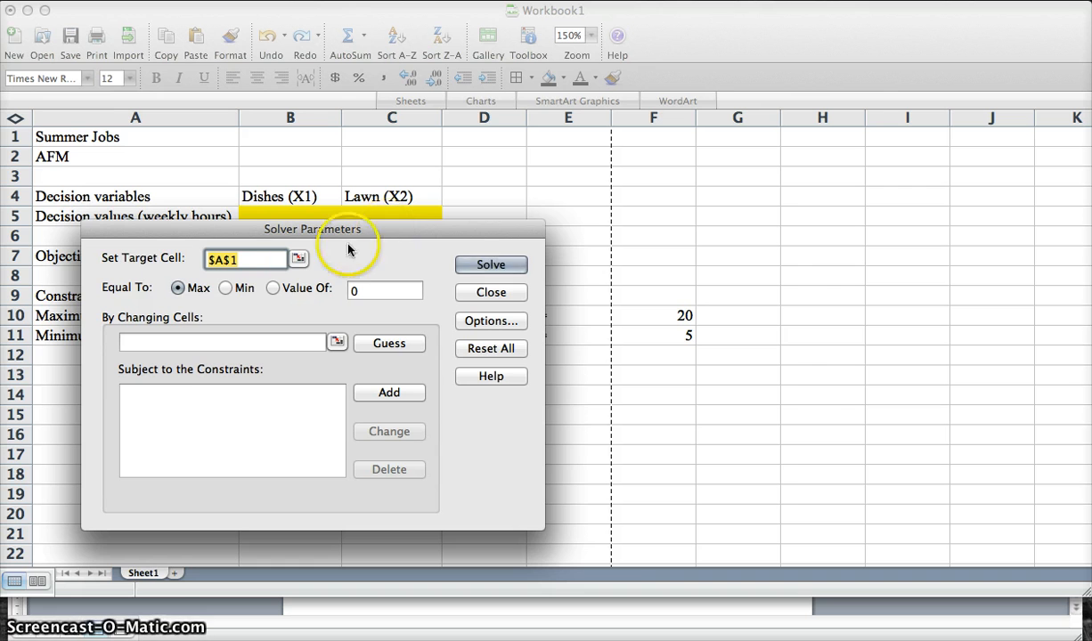
{"action": "left_click", "coordinate": [298, 258]}
{"action": "left_click_drag", "start_coordinate": [431, 256], "coordinate": [481, 258]}
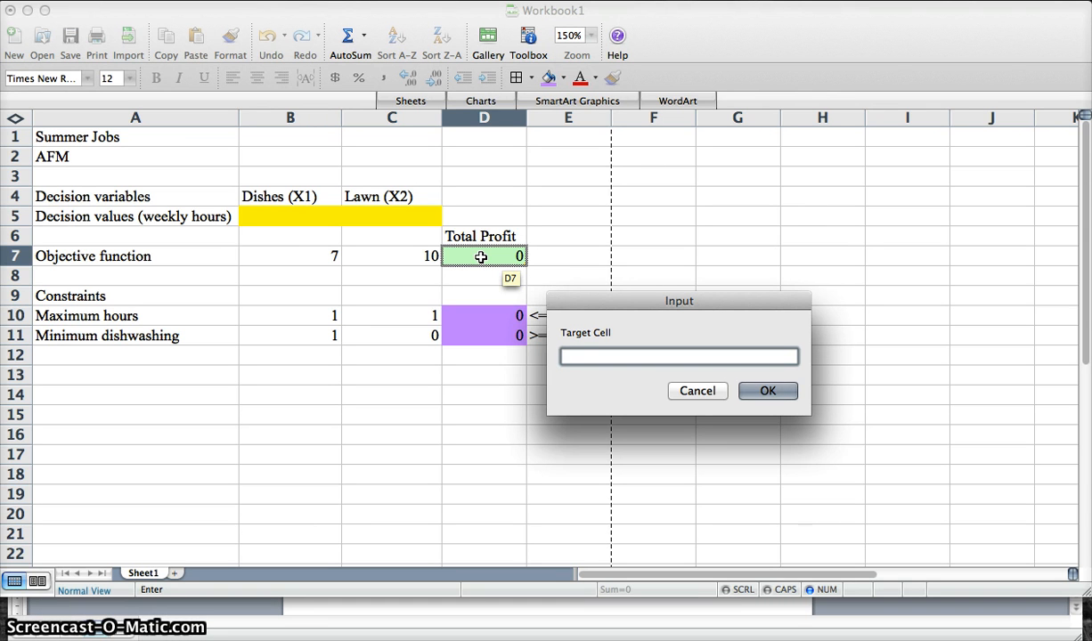
{"action": "left_click_drag", "start_coordinate": [481, 257], "coordinate": [480, 257]}
{"action": "left_click", "coordinate": [780, 394]}
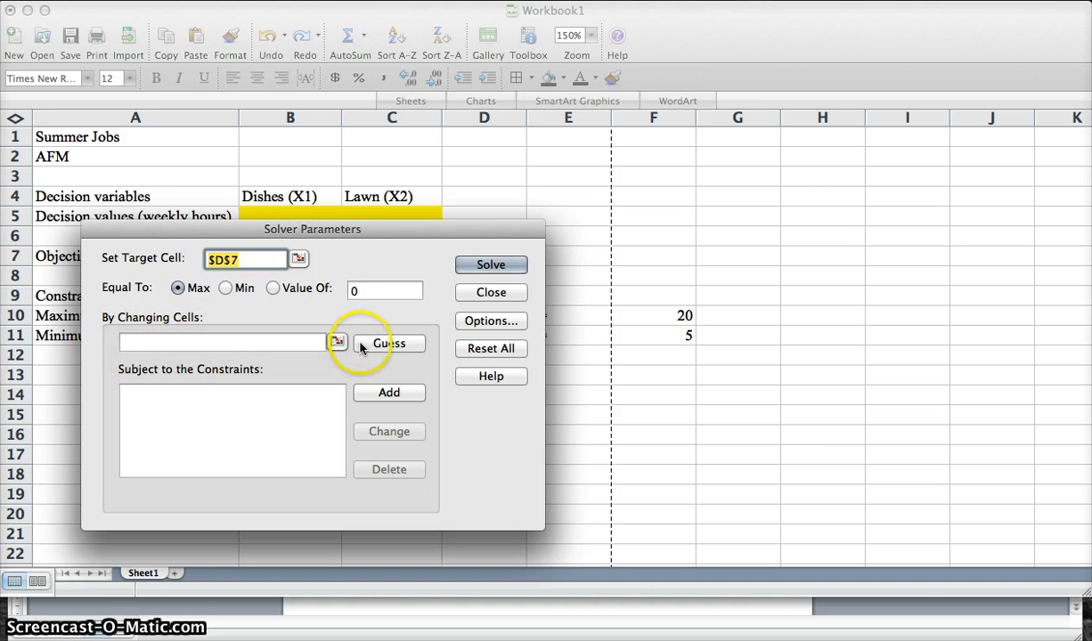
- Set Solver's changing cells to the decision values B5:C5
{"action": "left_click", "coordinate": [328, 346]}
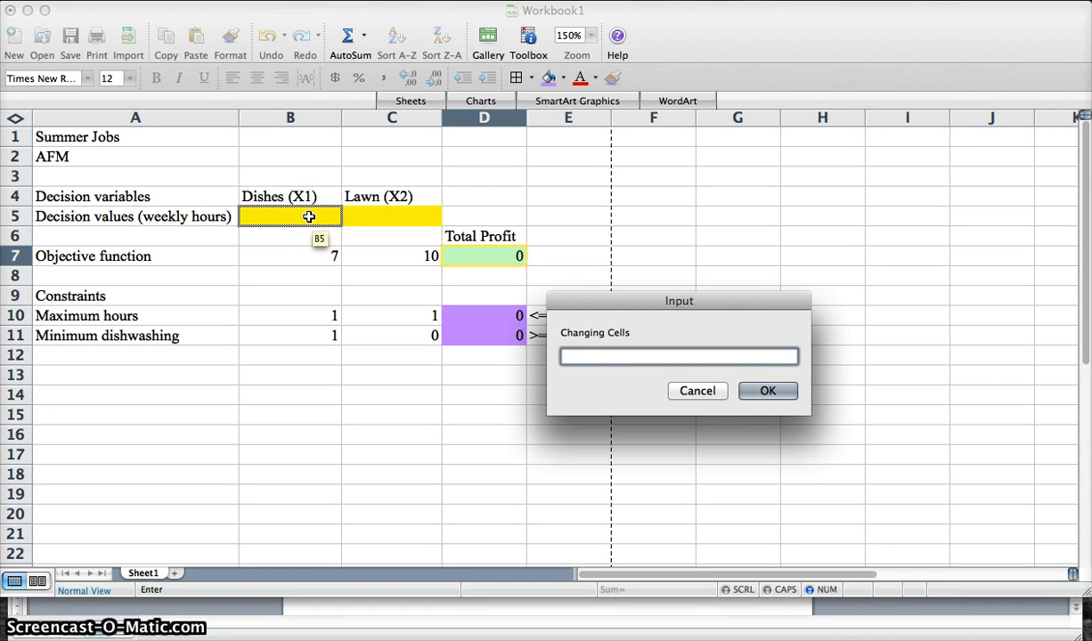
{"action": "left_click_drag", "start_coordinate": [309, 217], "coordinate": [407, 222]}
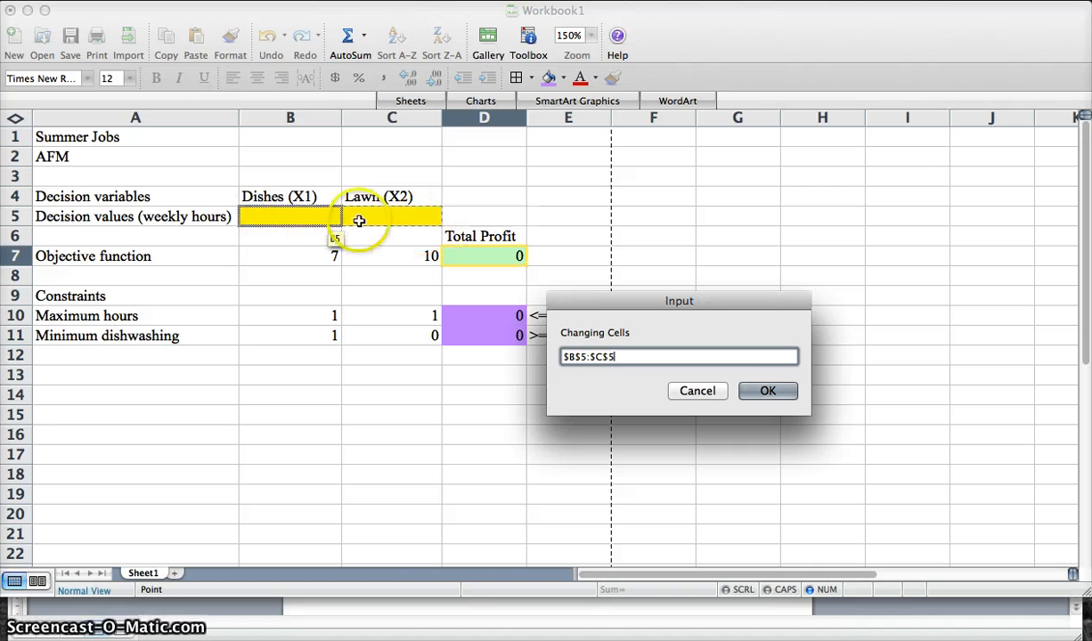
{"action": "left_click", "coordinate": [771, 392]}
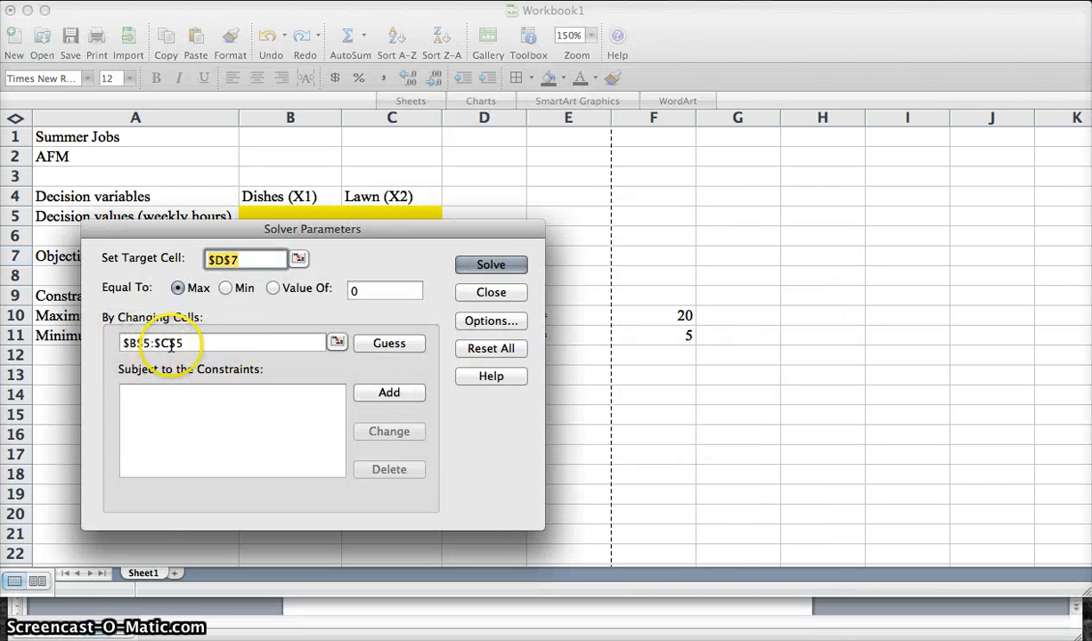
- Add a Solver constraint requiring D10 to be <= F10 for maximum hours
{"action": "left_click", "coordinate": [200, 400]}
{"action": "left_click", "coordinate": [384, 394]}
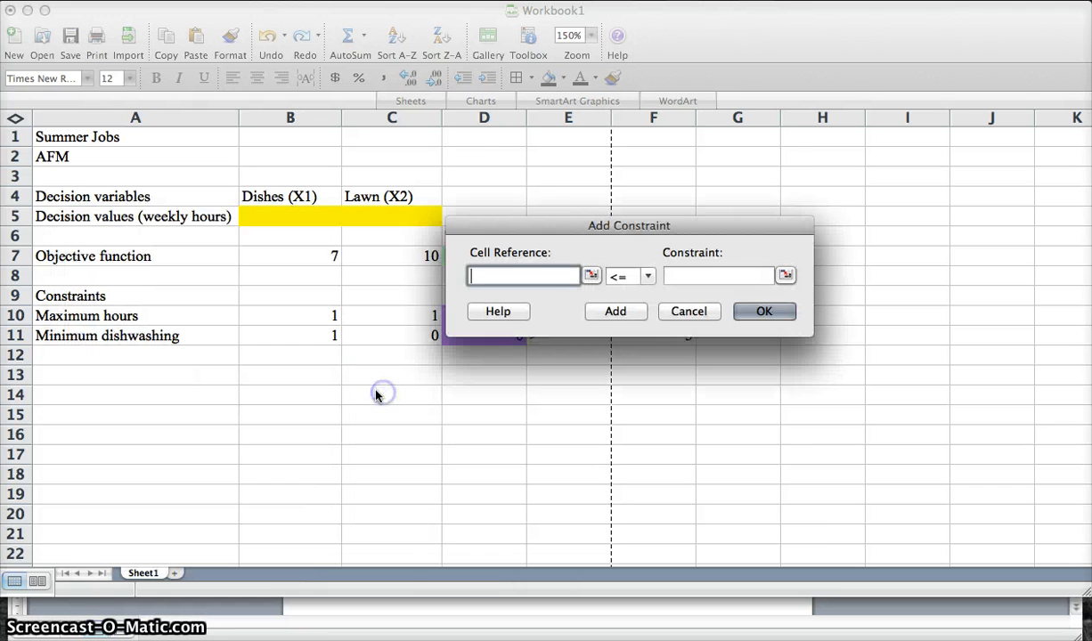
{"action": "left_click_drag", "start_coordinate": [536, 239], "coordinate": [292, 396]}
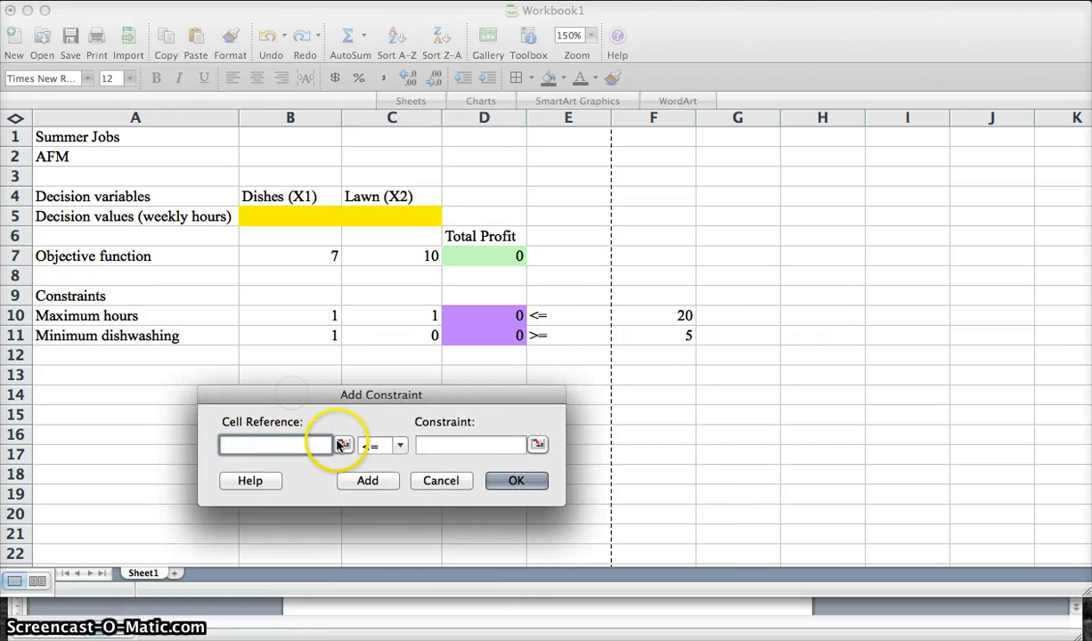
{"action": "left_click", "coordinate": [343, 444]}
{"action": "left_click_drag", "start_coordinate": [589, 301], "coordinate": [483, 400]}
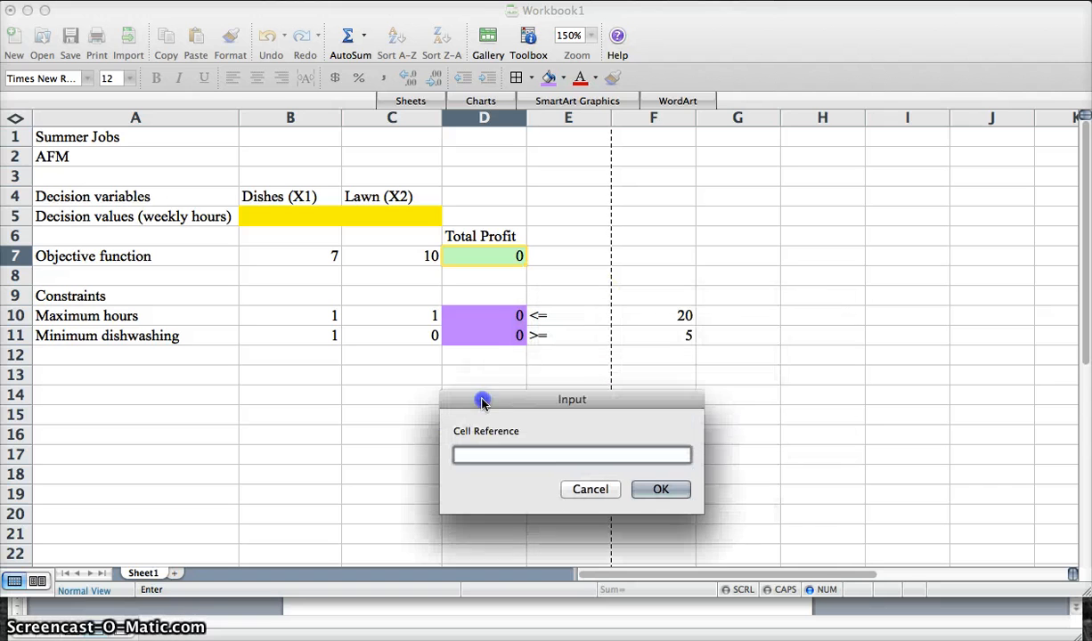
{"action": "left_click", "coordinate": [496, 317]}
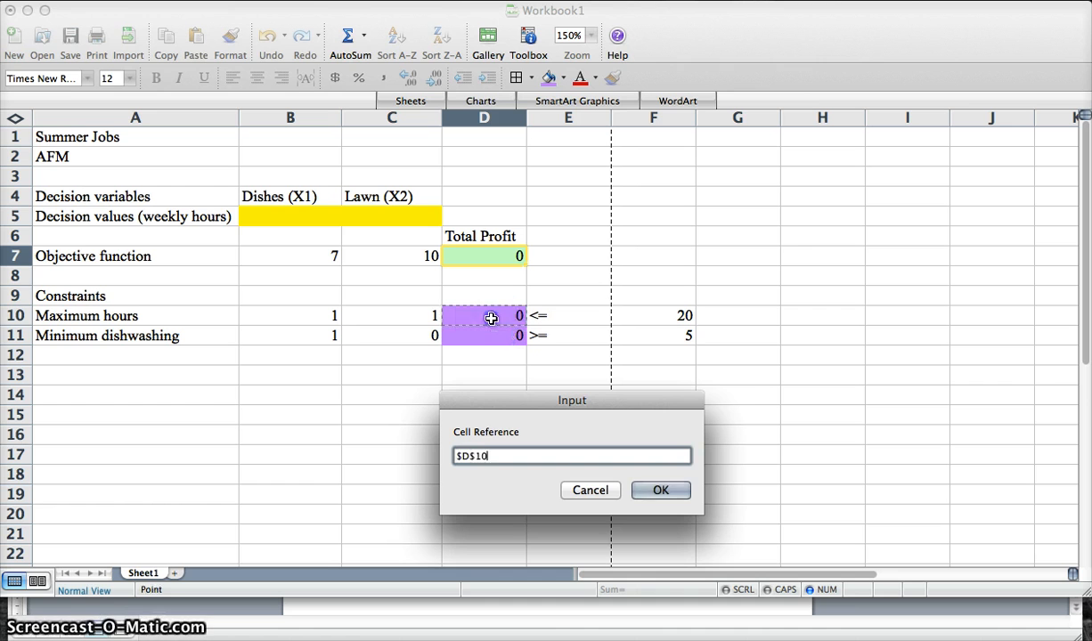
{"action": "left_click", "coordinate": [660, 492]}
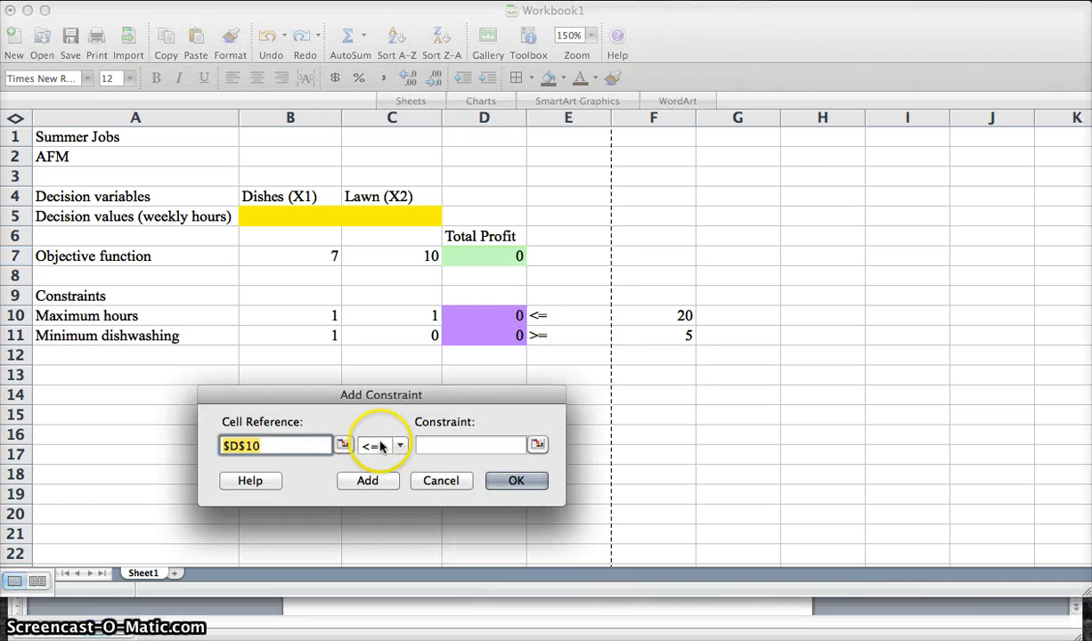
{"action": "left_click", "coordinate": [538, 445]}
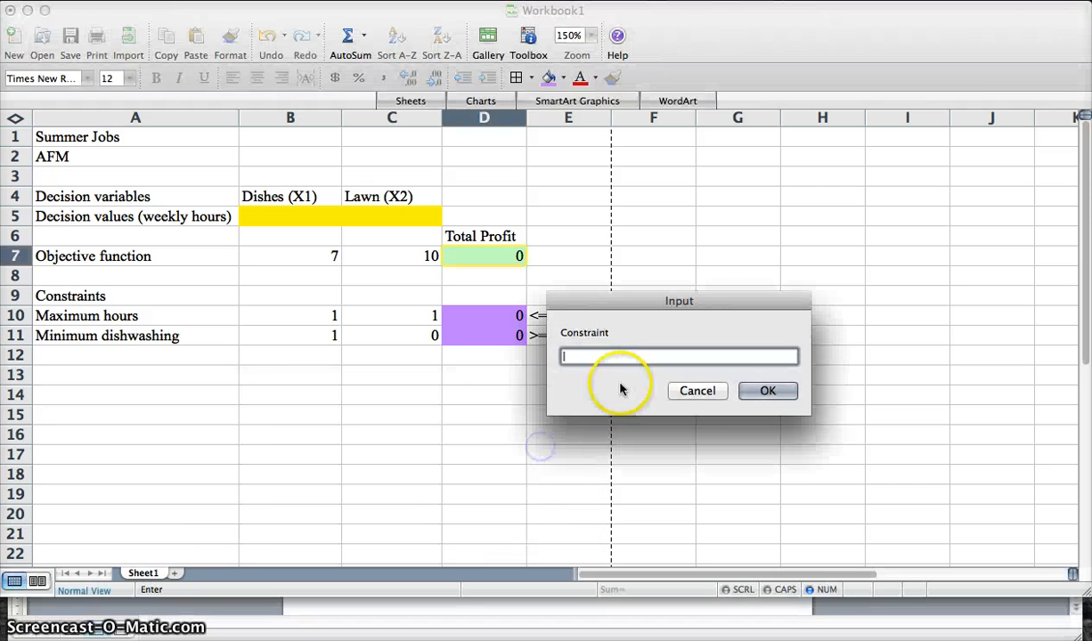
{"action": "left_click", "coordinate": [653, 319]}
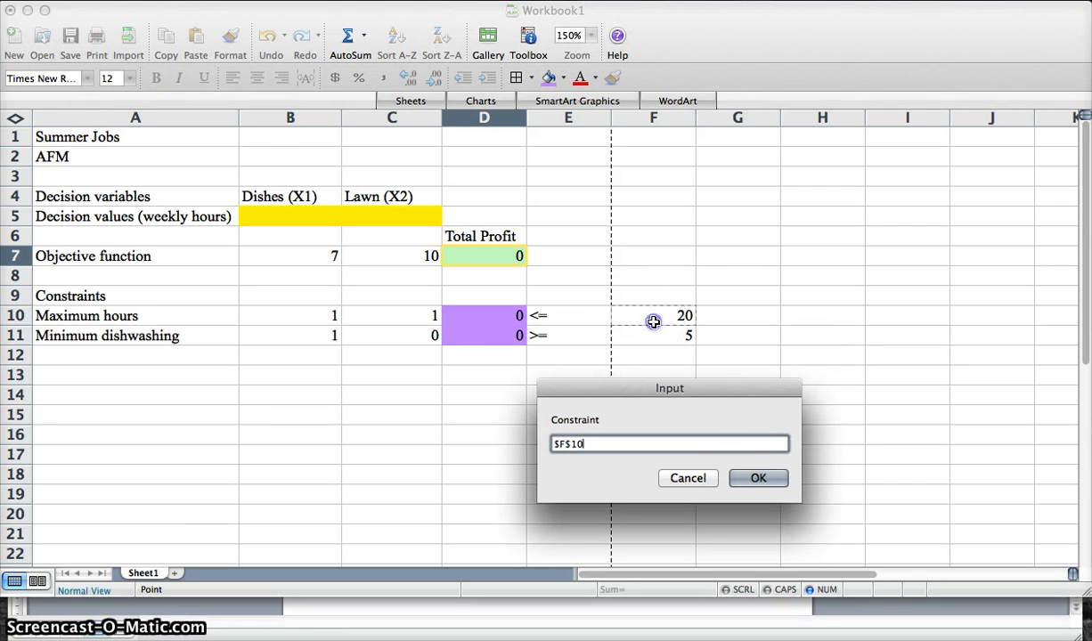
{"action": "left_click", "coordinate": [758, 479]}
{"action": "left_click", "coordinate": [515, 481]}
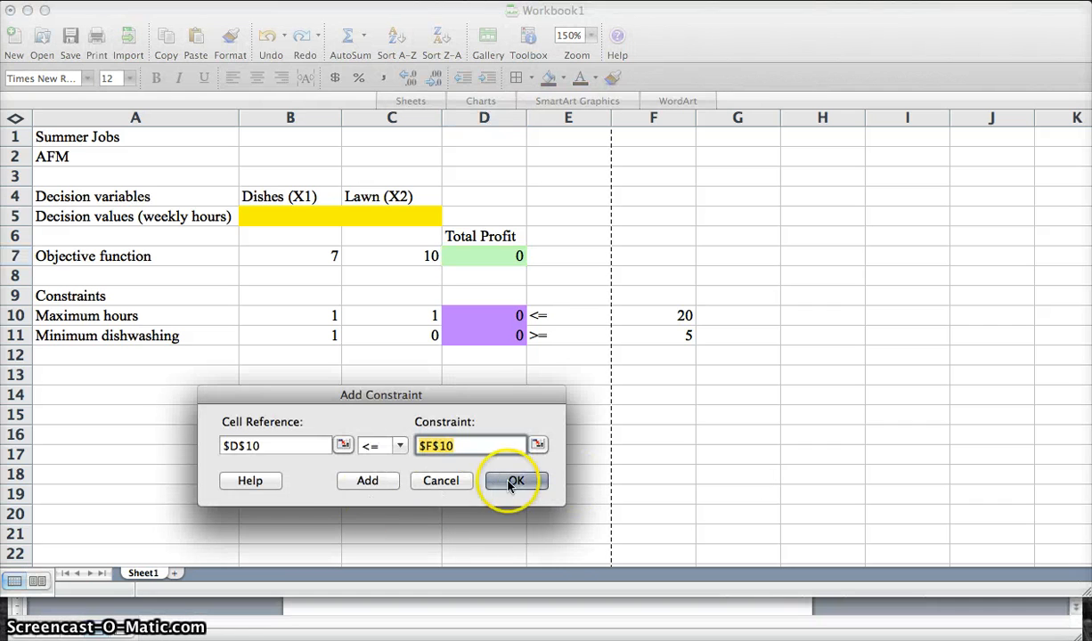
{"action": "left_click", "coordinate": [386, 485]}
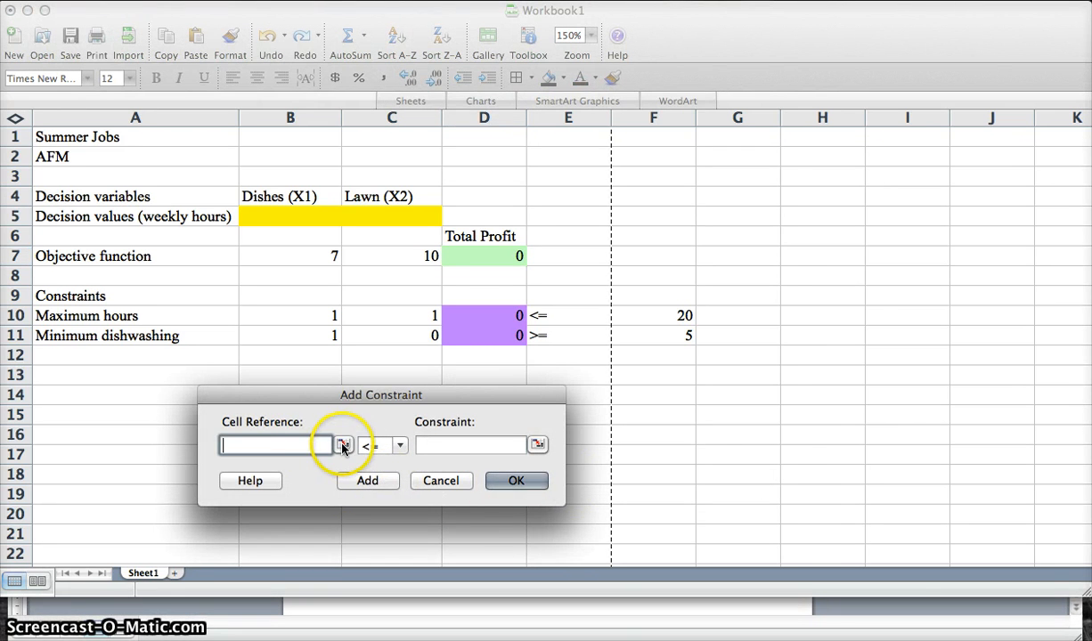
- Add a second constraint requiring D11 >= F11 for minimum dishwashing and return to Solver Parameters
{"action": "left_click", "coordinate": [343, 445]}
{"action": "left_click_drag", "start_coordinate": [592, 298], "coordinate": [580, 374]}
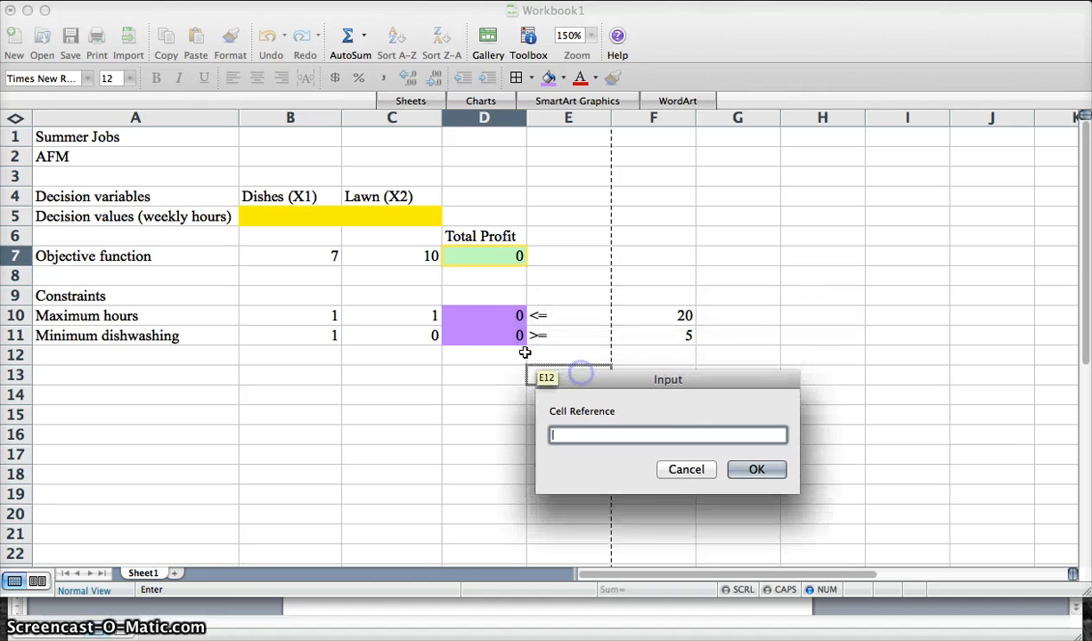
{"action": "left_click", "coordinate": [490, 332]}
{"action": "left_click", "coordinate": [752, 470]}
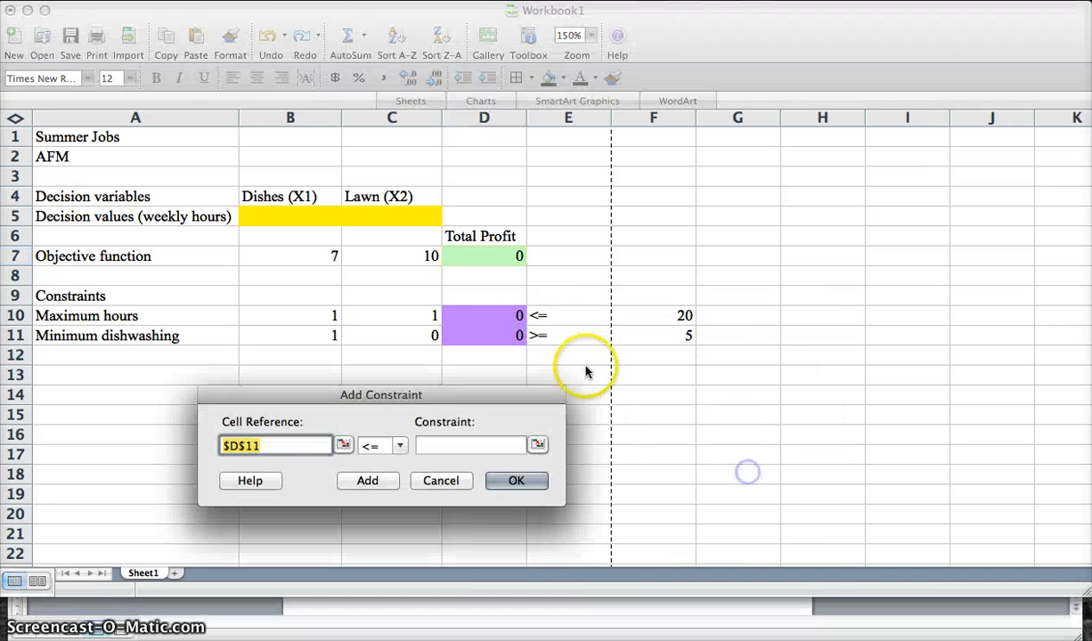
{"action": "left_click", "coordinate": [399, 446]}
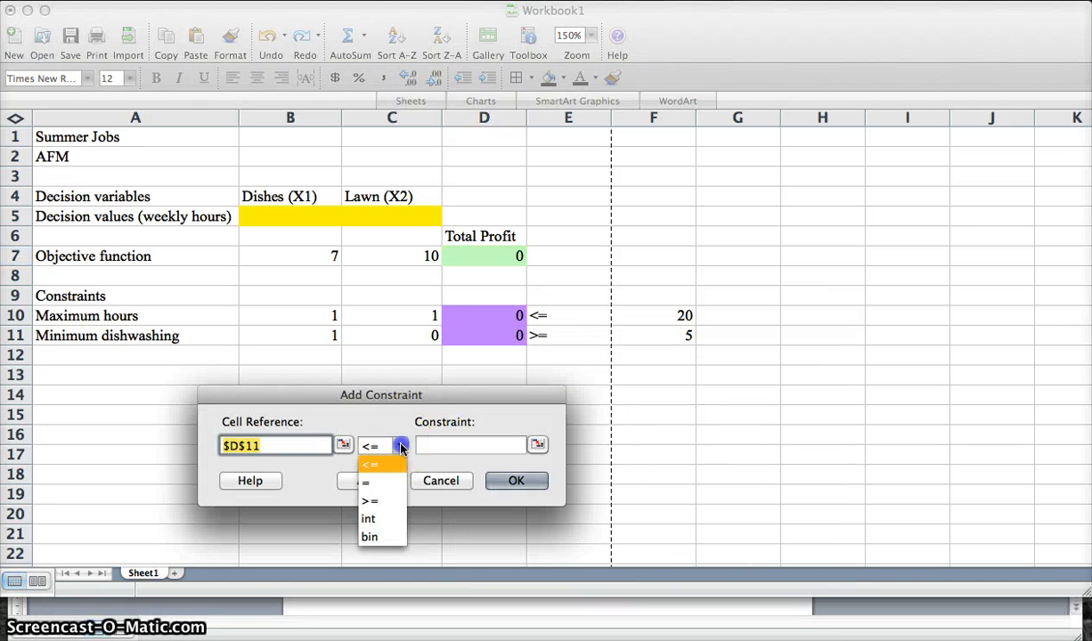
{"action": "left_click", "coordinate": [384, 501]}
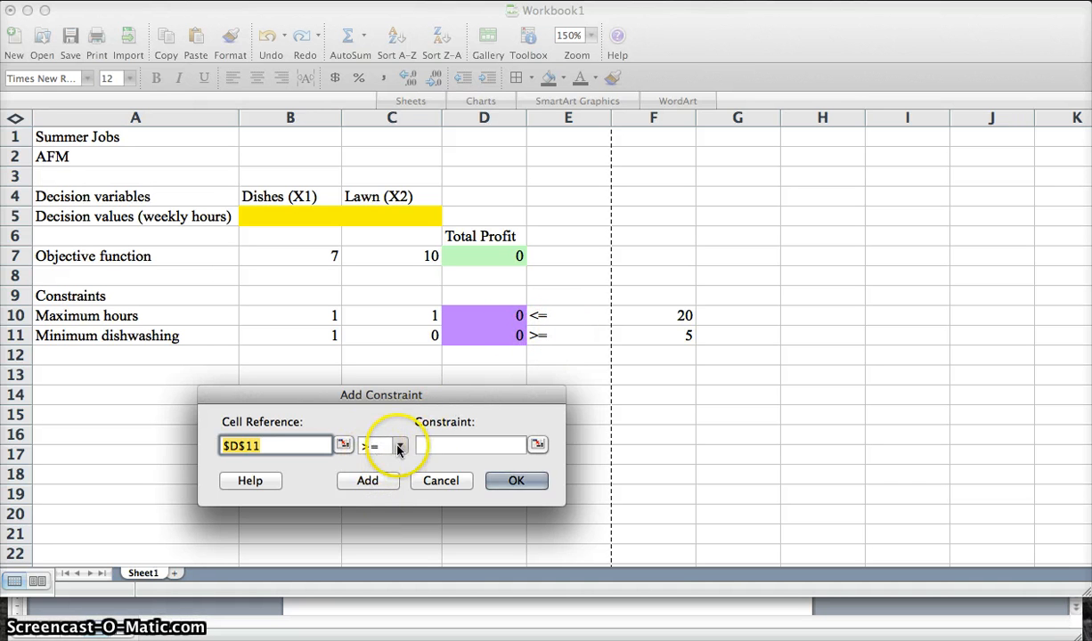
{"action": "left_click", "coordinate": [537, 445]}
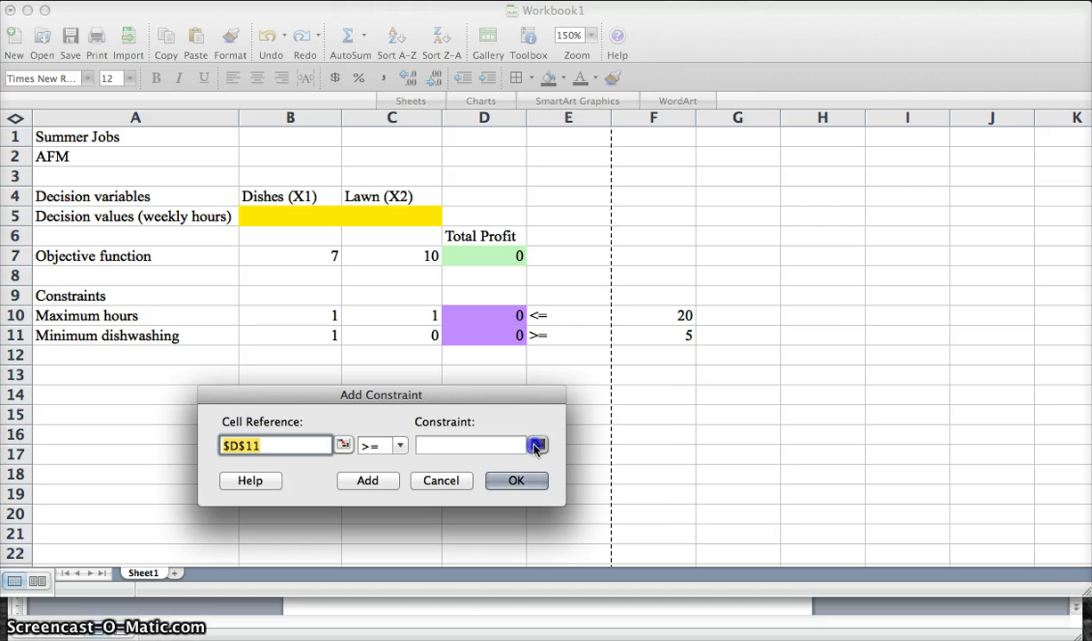
{"action": "left_click_drag", "start_coordinate": [627, 283], "coordinate": [630, 395]}
{"action": "left_click", "coordinate": [649, 344]}
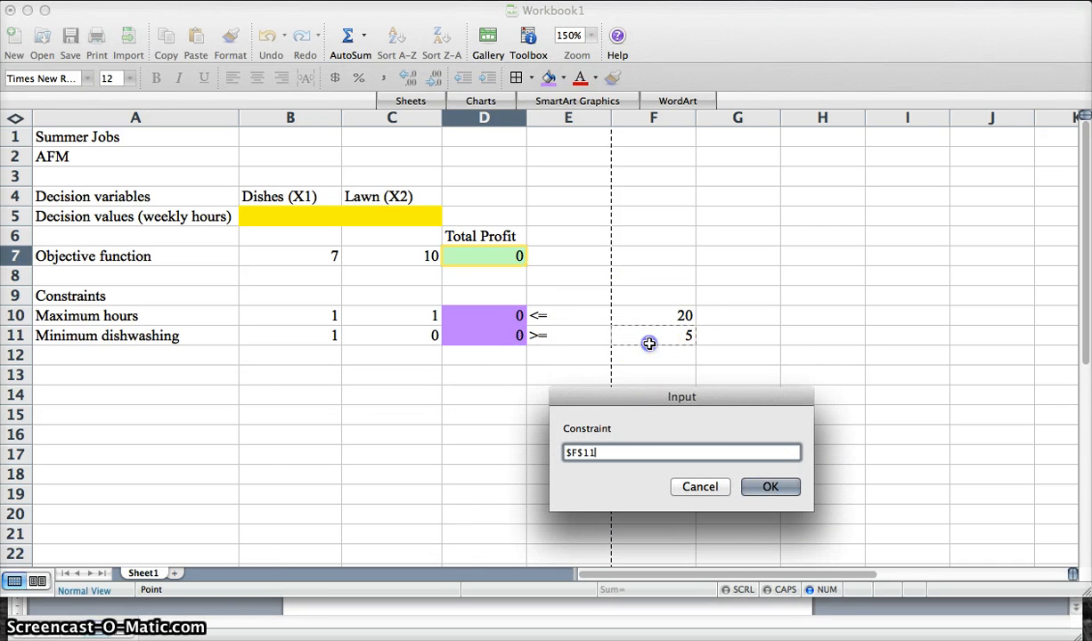
{"action": "left_click", "coordinate": [770, 486]}
{"action": "left_click", "coordinate": [511, 485]}
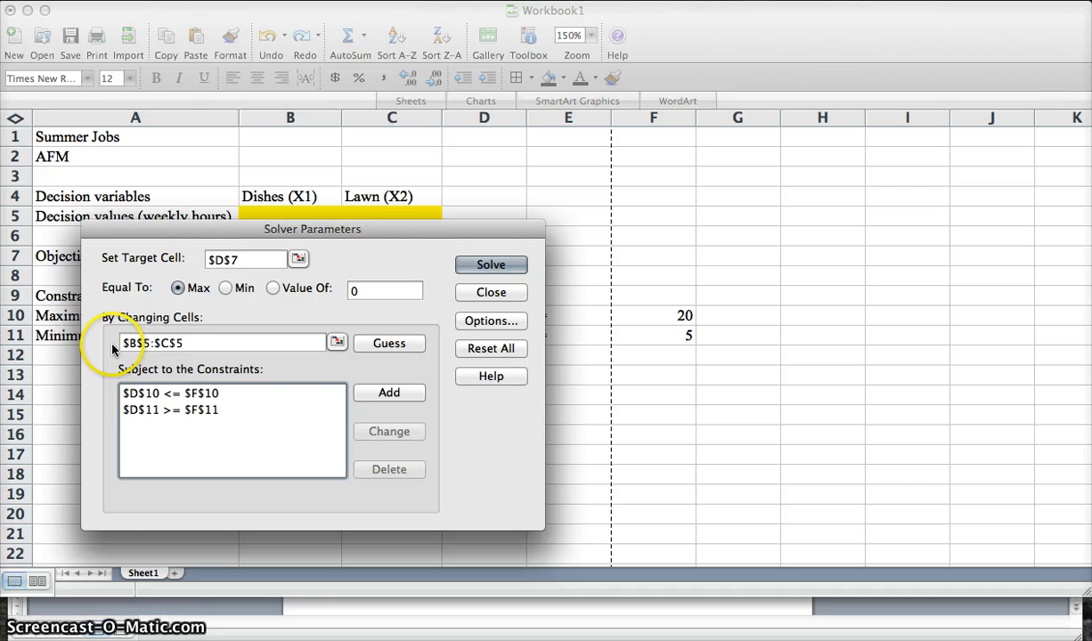
- In Solver options, set precision to 1e-08 and enable Assume Linear Model, Assume Non-Negative and Use Automatic Scaling
{"action": "left_click", "coordinate": [491, 321]}
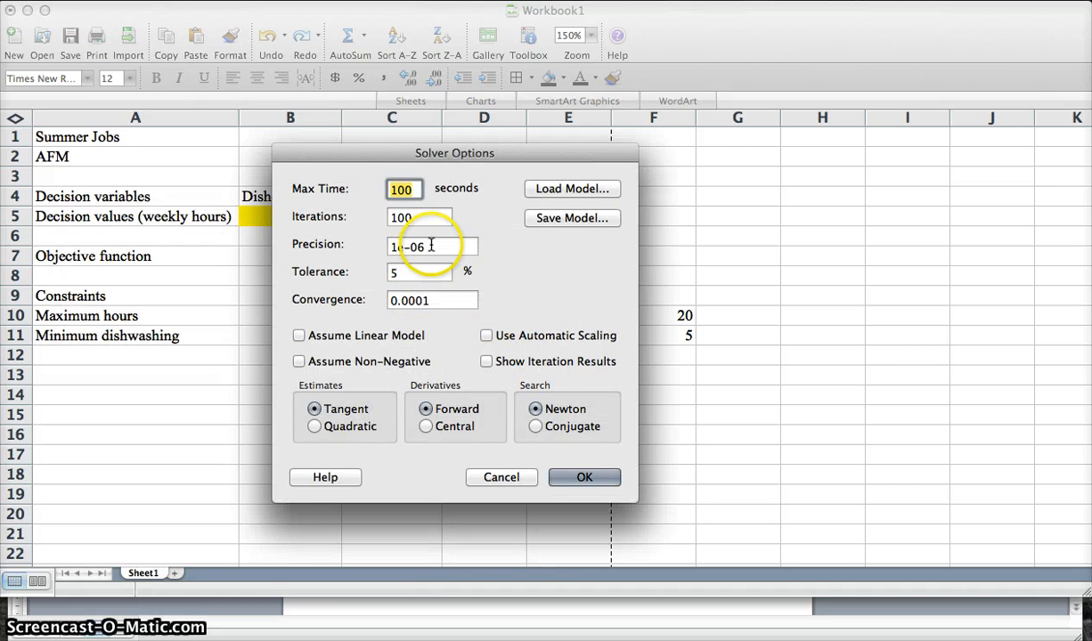
{"action": "left_click", "coordinate": [428, 248]}
{"action": "key", "text": "BackSpace"}
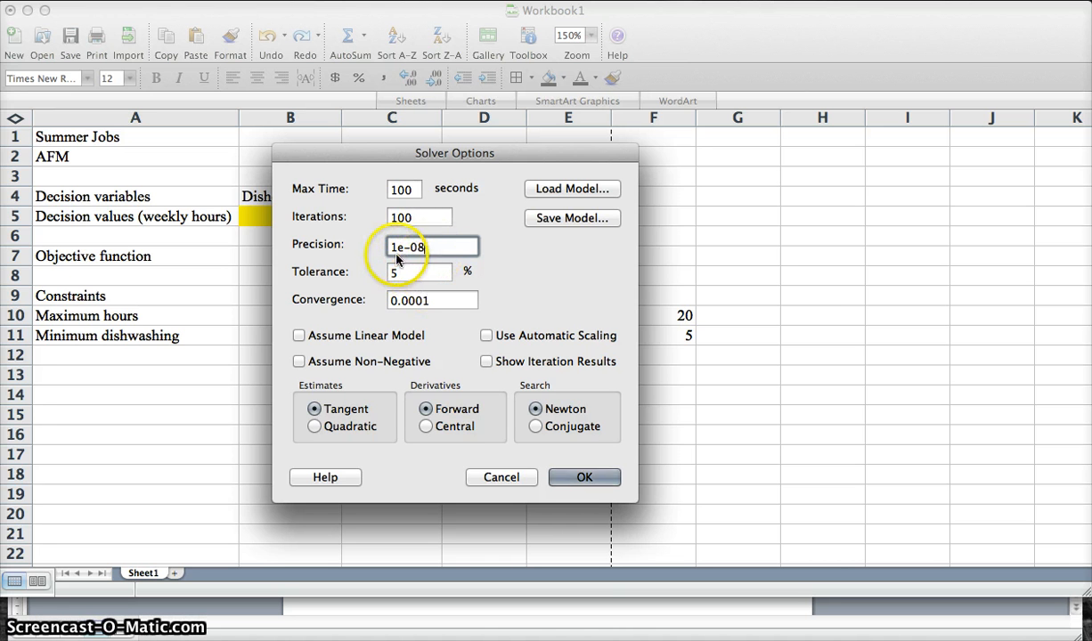
{"action": "left_click", "coordinate": [299, 362]}
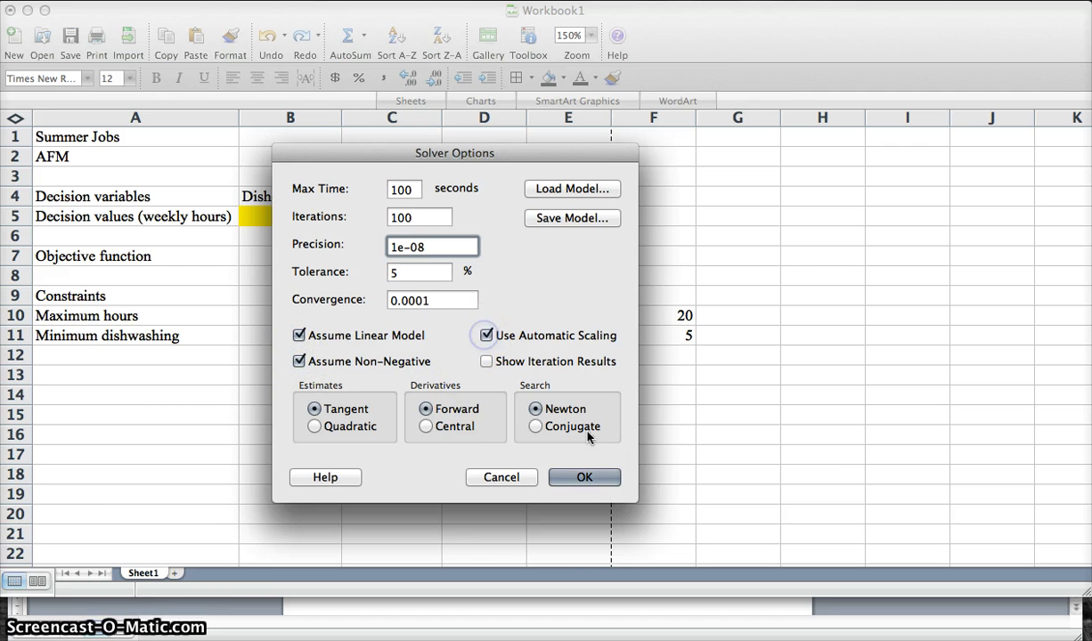
{"action": "left_click", "coordinate": [584, 477]}
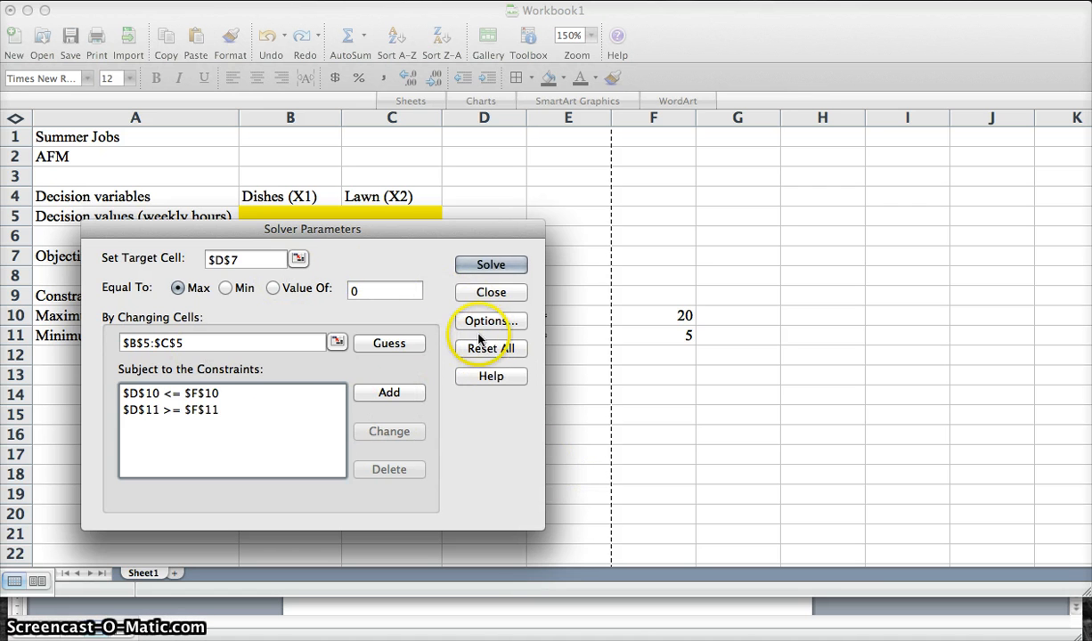
- Solve the model and keep the Solver solution
{"action": "left_click", "coordinate": [501, 268]}
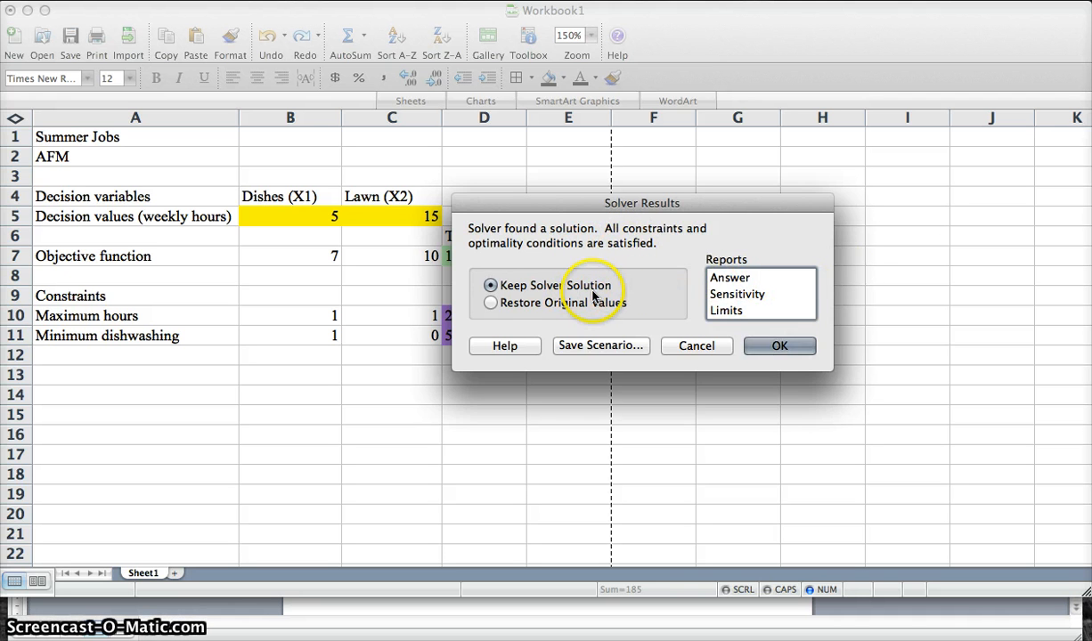
{"action": "left_click", "coordinate": [779, 346]}
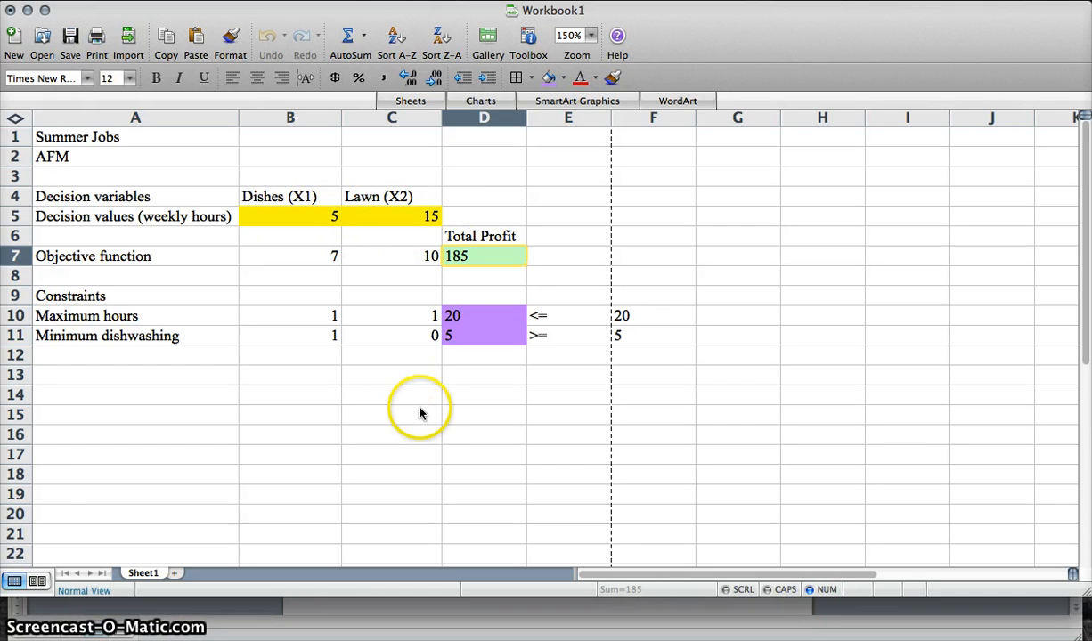
- Switch to the exercise document and review the problem statement and formulation against the solved spreadsheet
{"action": "left_click", "coordinate": [554, 608]}
{"action": "scroll", "coordinate": [523, 434], "scroll_direction": "up", "scroll_amount": 10}
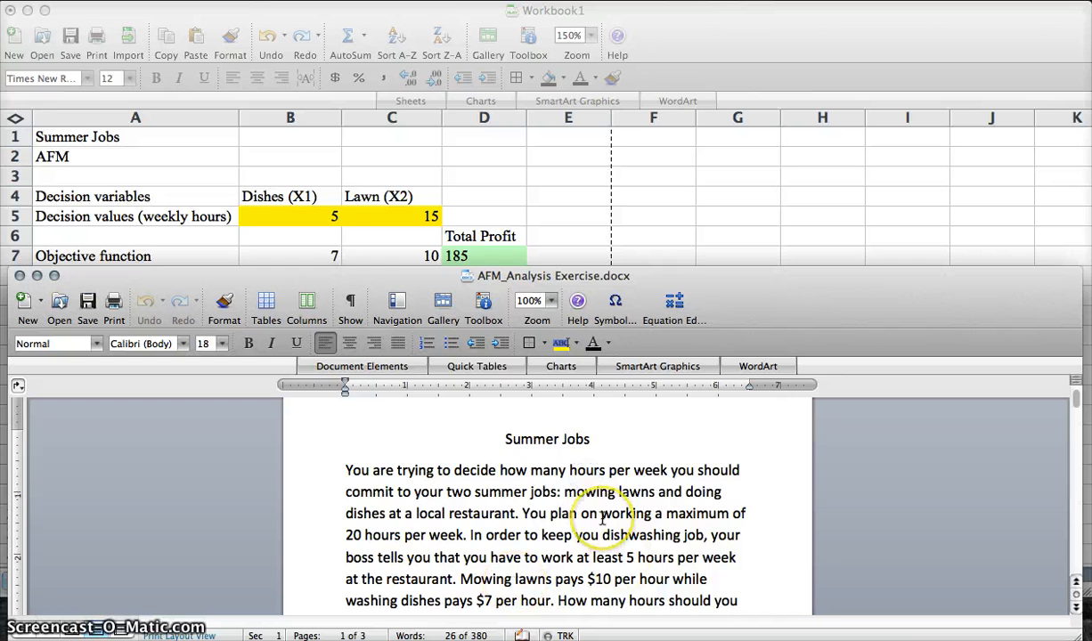
{"action": "scroll", "coordinate": [588, 499], "scroll_direction": "down", "scroll_amount": 10}
{"action": "scroll", "coordinate": [602, 518], "scroll_direction": "up", "scroll_amount": 2}
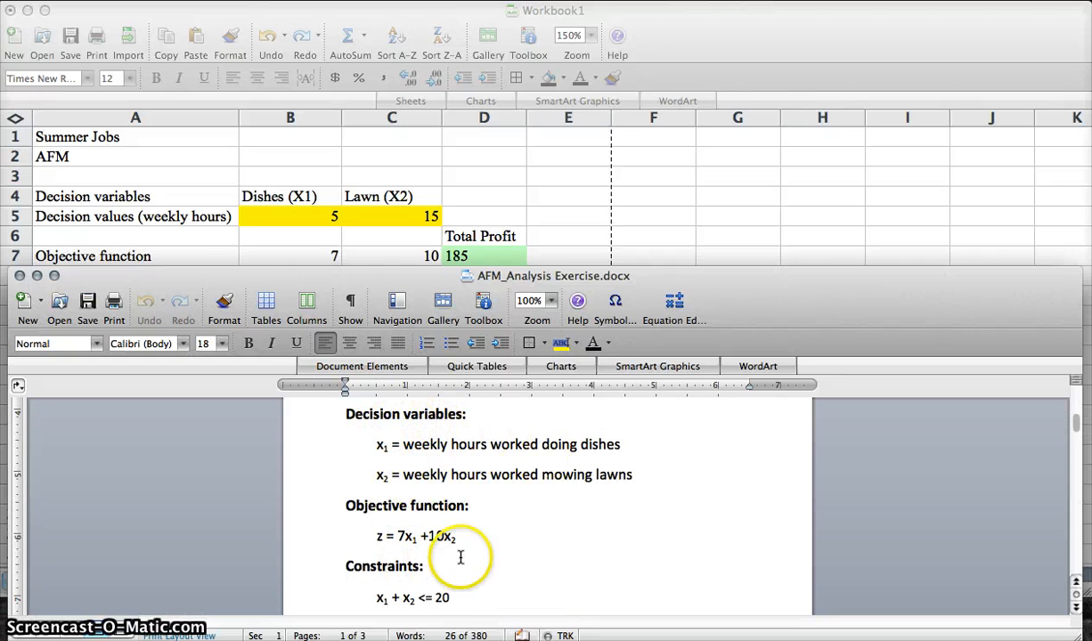
{"action": "scroll", "coordinate": [426, 587], "scroll_direction": "down", "scroll_amount": 2}
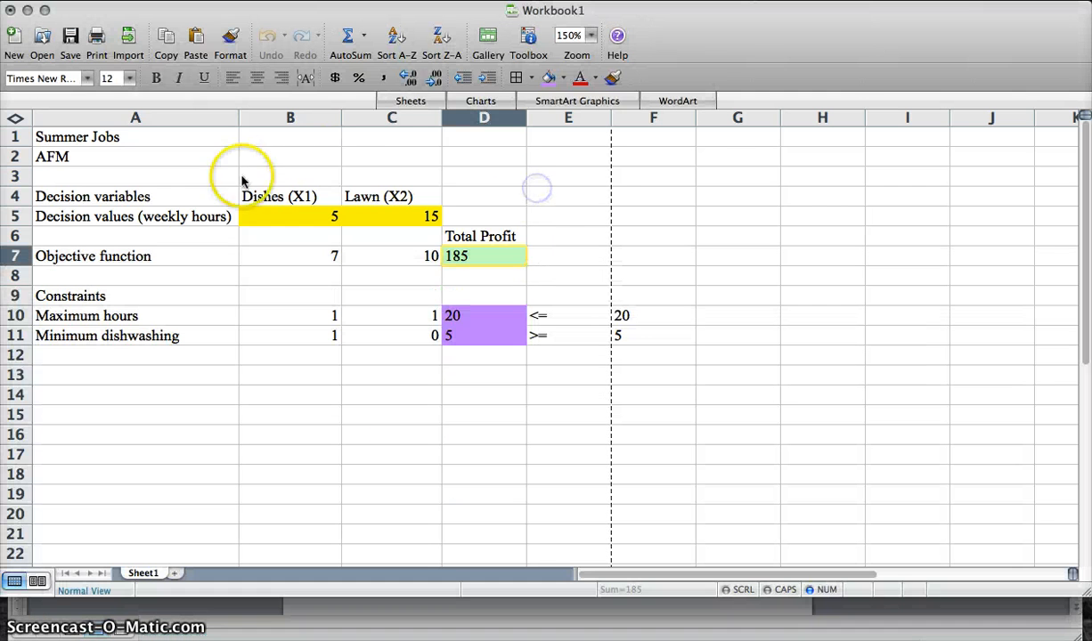
{"action": "left_click", "coordinate": [534, 186]}
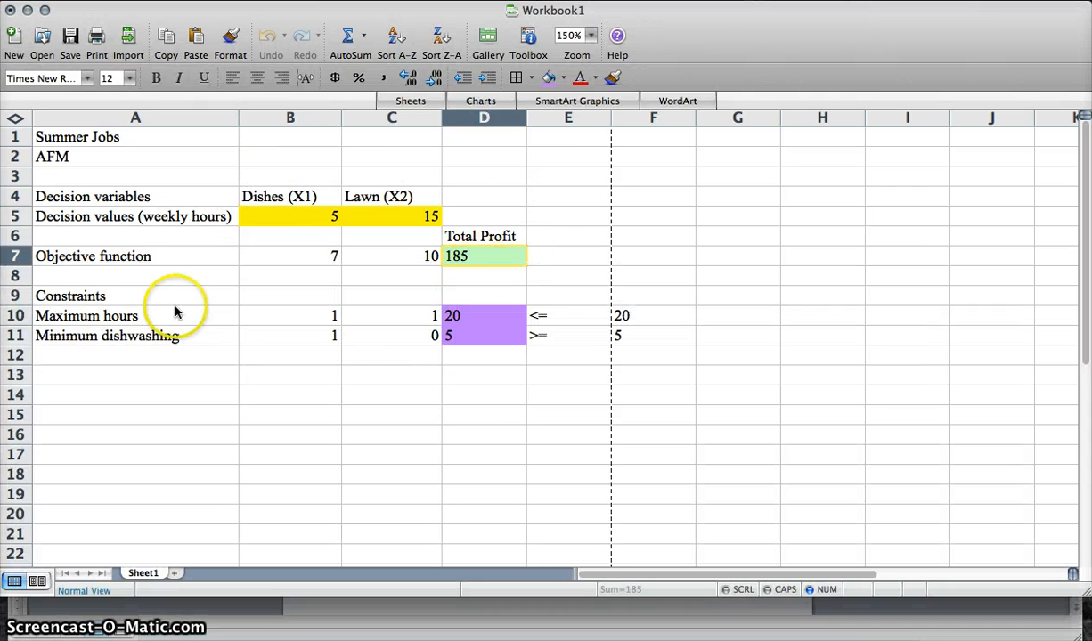